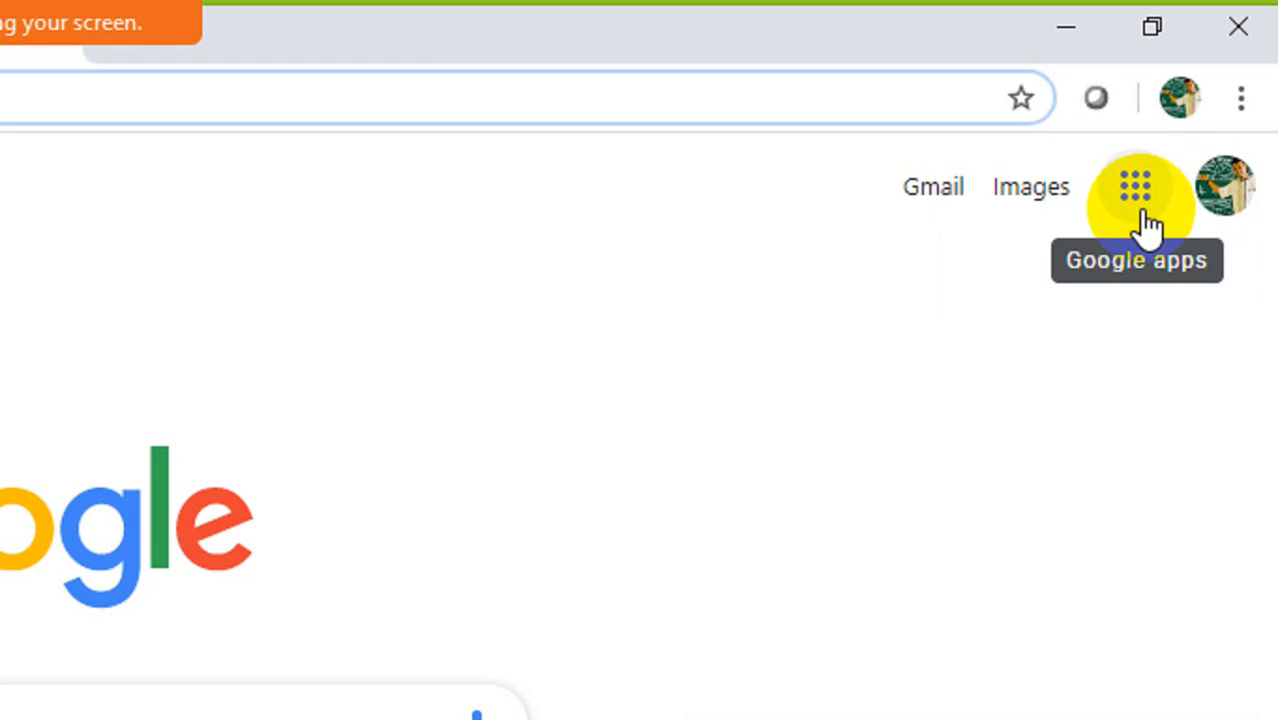
# - Move the meeting video panel clear of the Google apps list and open Google Drive
pyautogui.click(1143, 214)
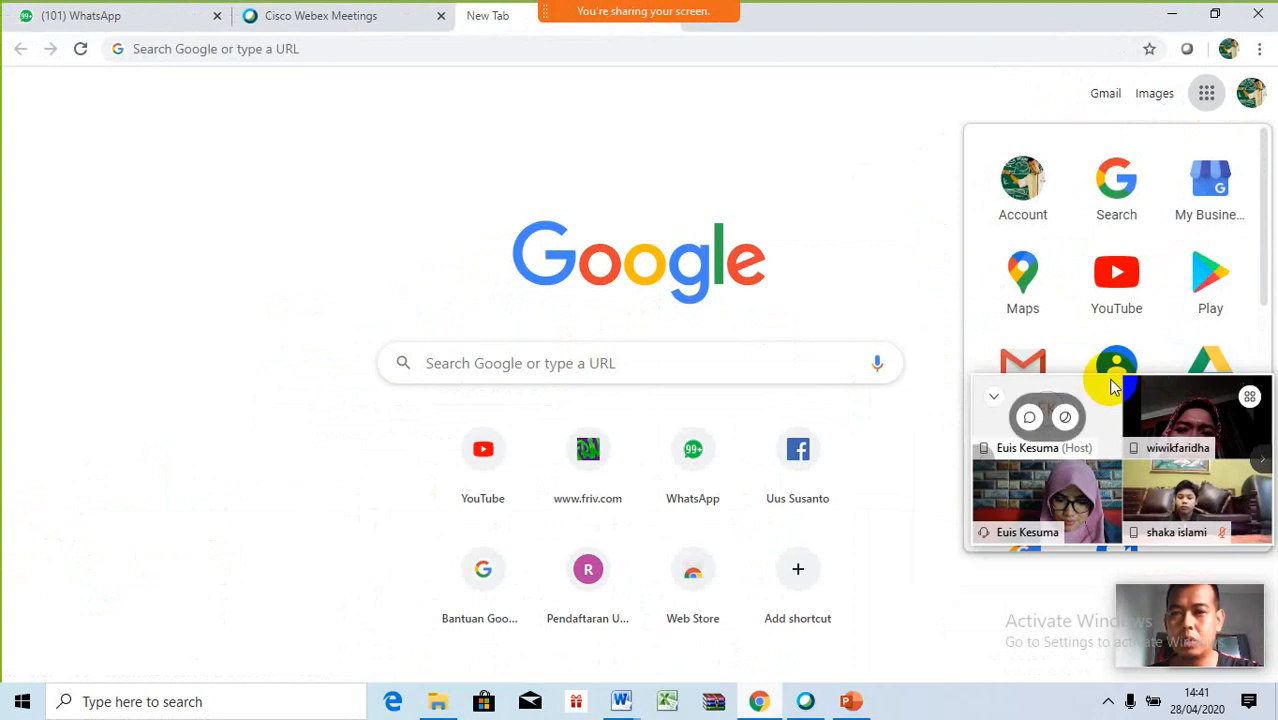
pyautogui.moveTo(1104, 390); pyautogui.dragTo(912, 524)
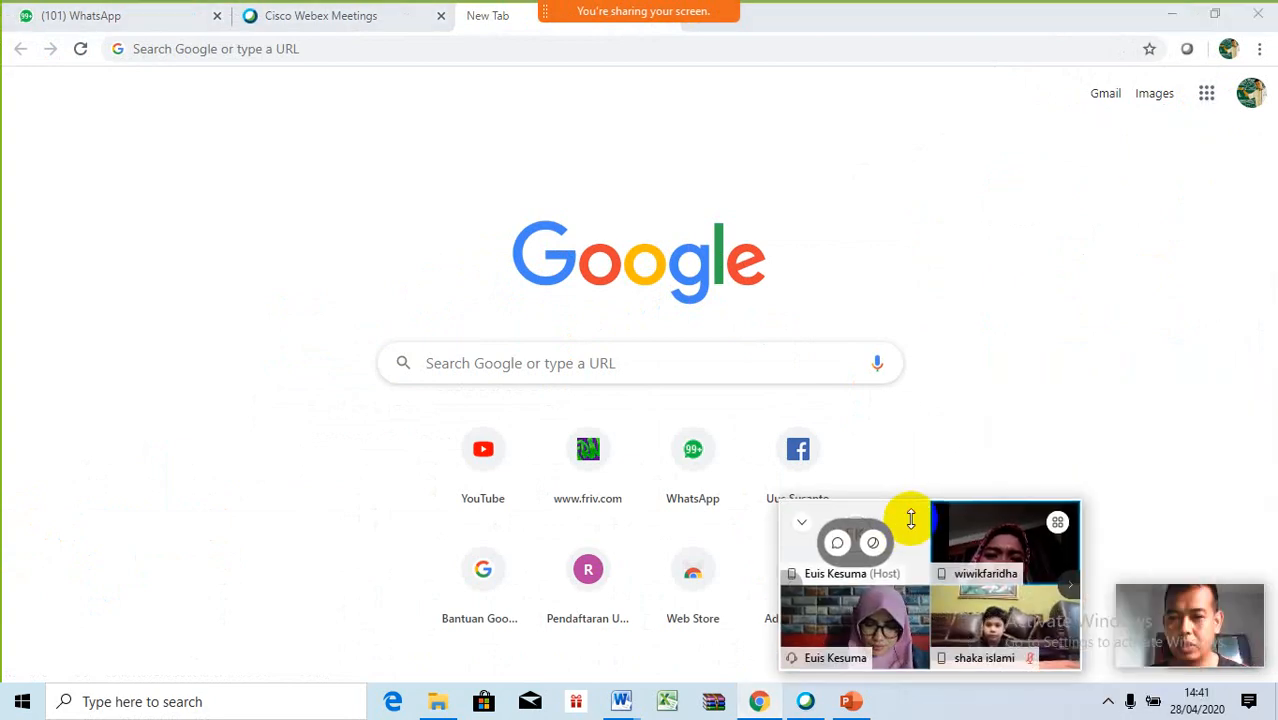
pyautogui.click(1207, 97)
pyautogui.click(1208, 98)
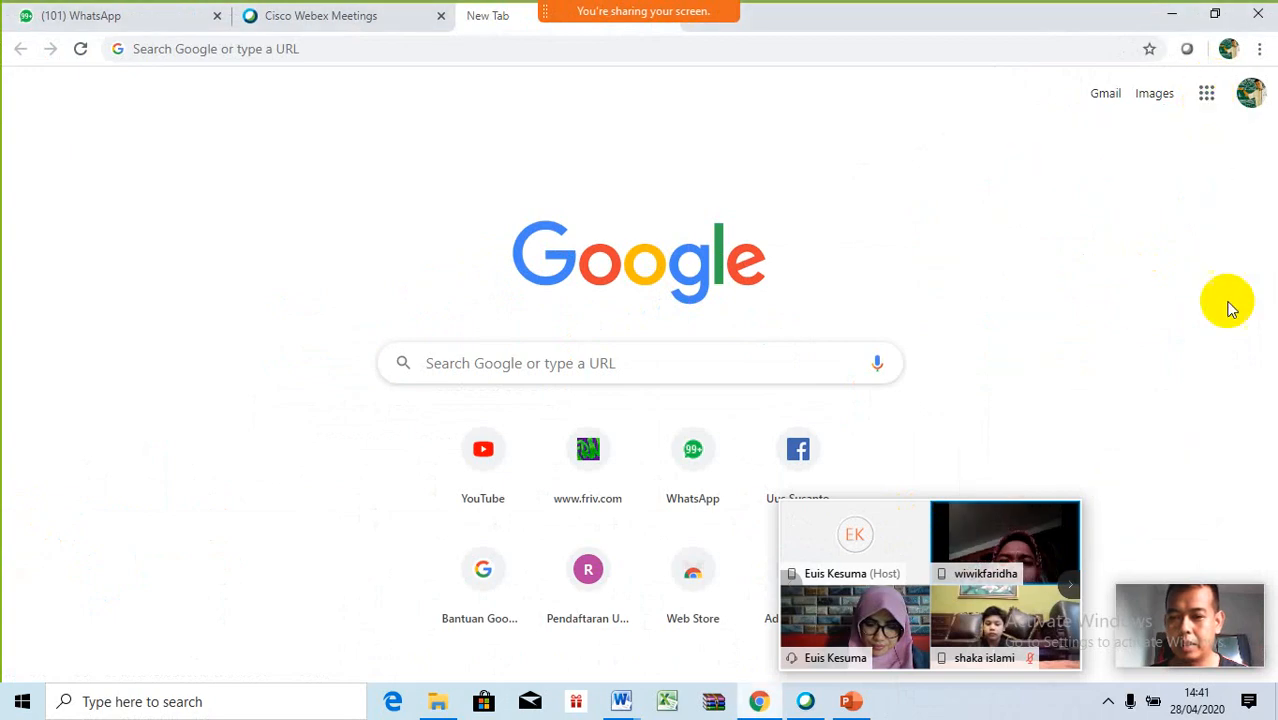
pyautogui.doubleClick(1209, 98)
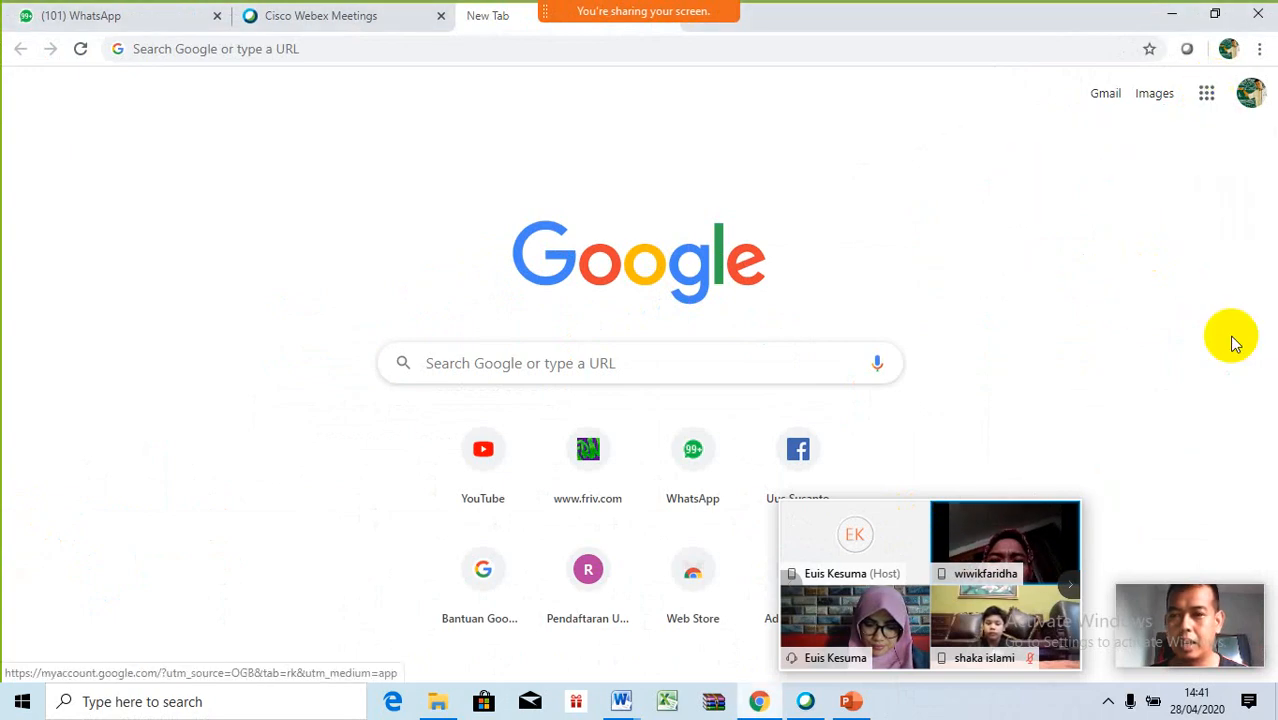
pyautogui.click(1208, 95)
pyautogui.click(1208, 93)
pyautogui.click(1208, 94)
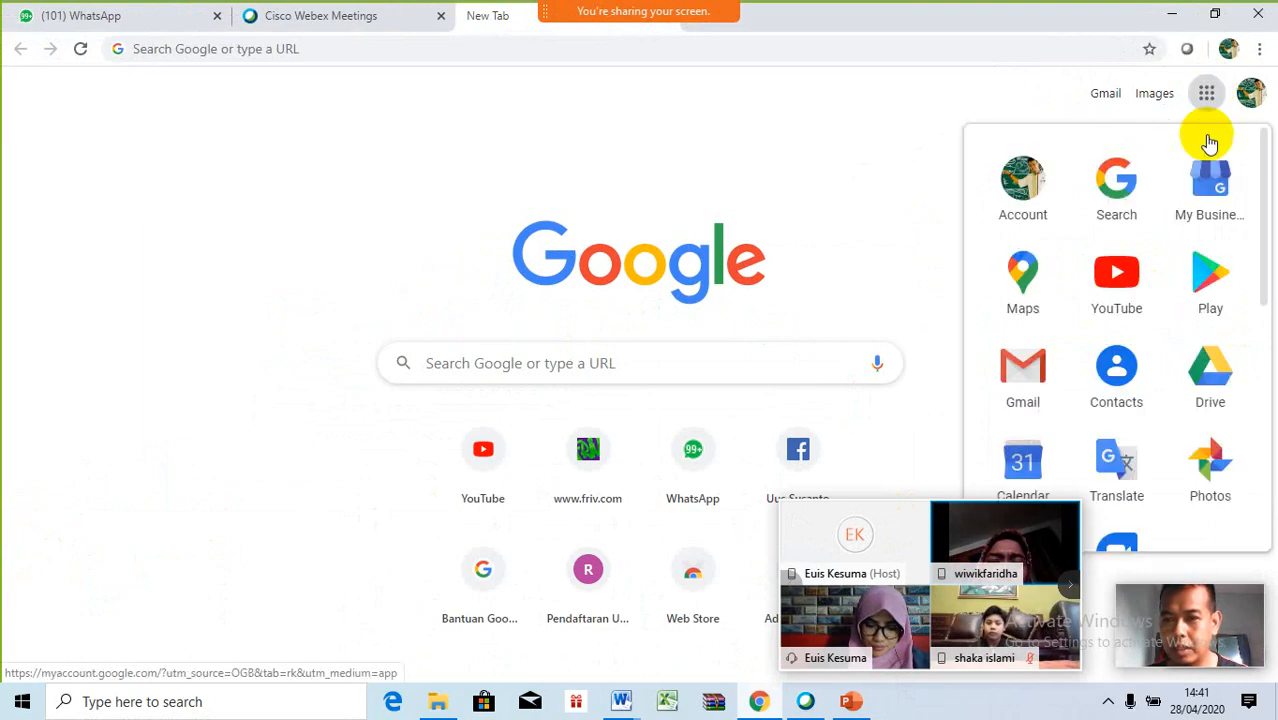
pyautogui.click(1207, 93)
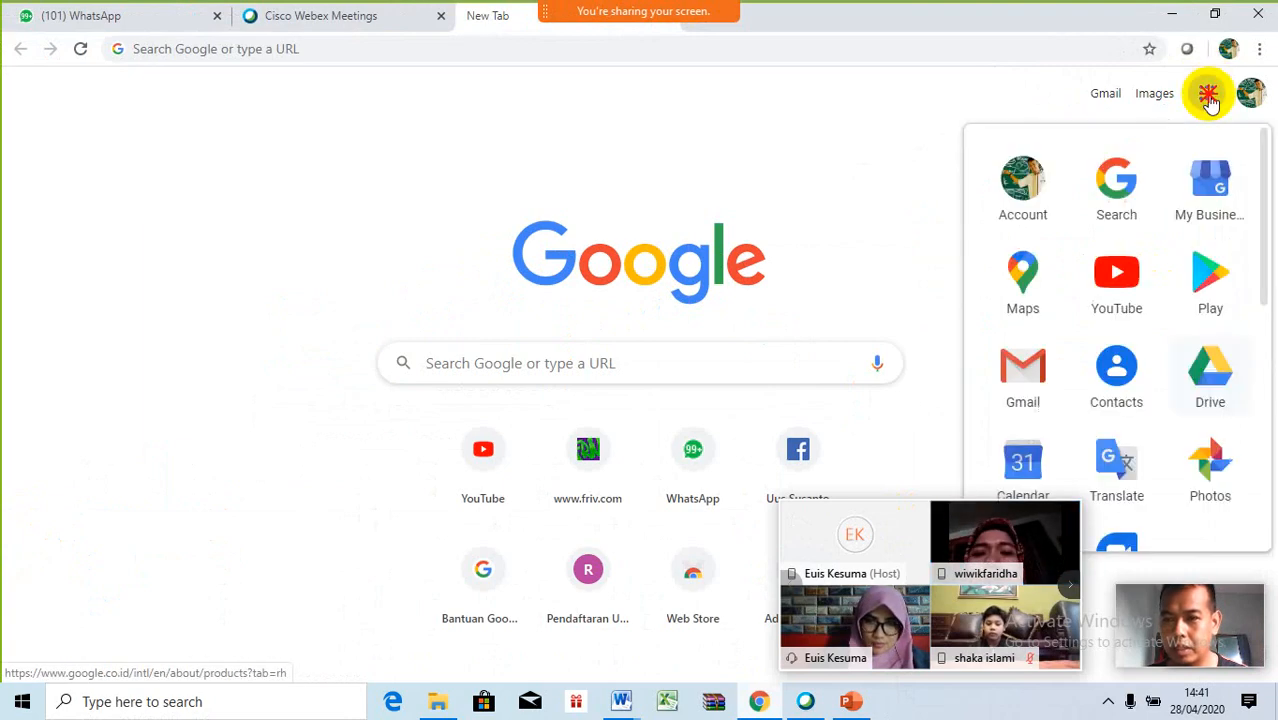
pyautogui.click(1204, 373)
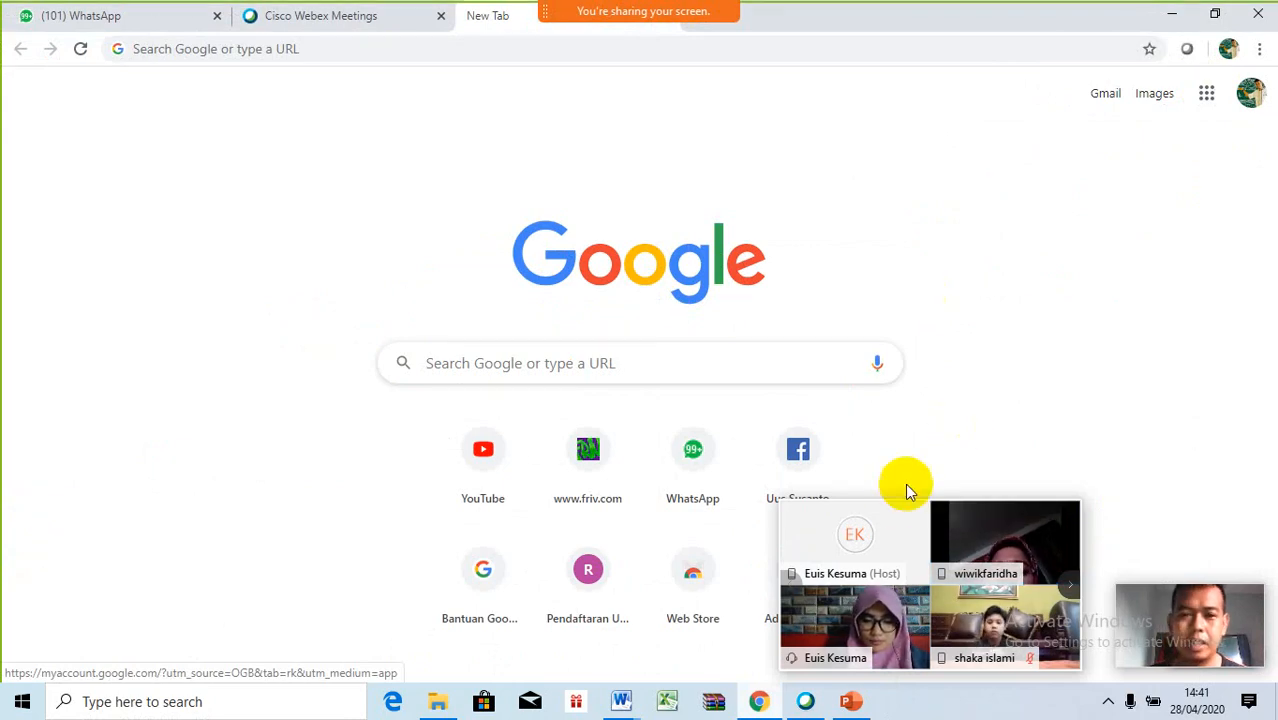
pyautogui.moveTo(897, 503)
pyautogui.moveTo(897, 507); pyautogui.dragTo(1087, 422)
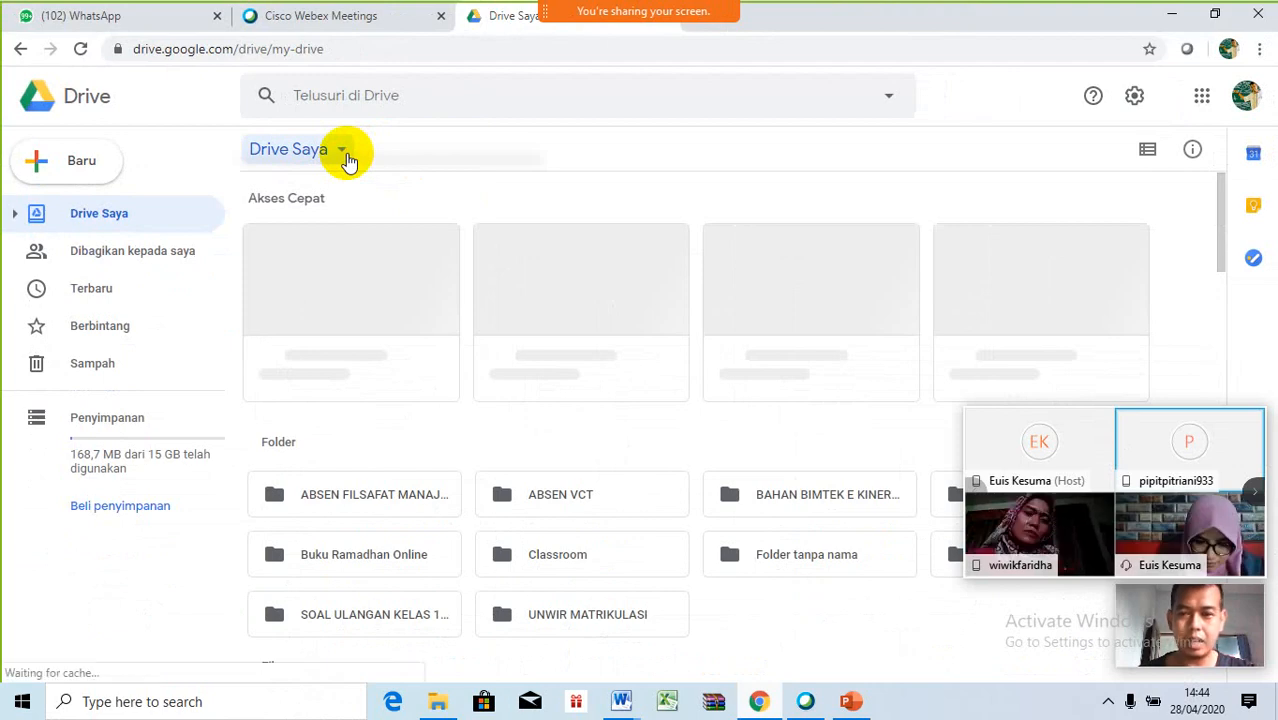
# - Create a new folder named ALAT EVALUASI KELAS VI in Drive Saya
pyautogui.click(342, 152)
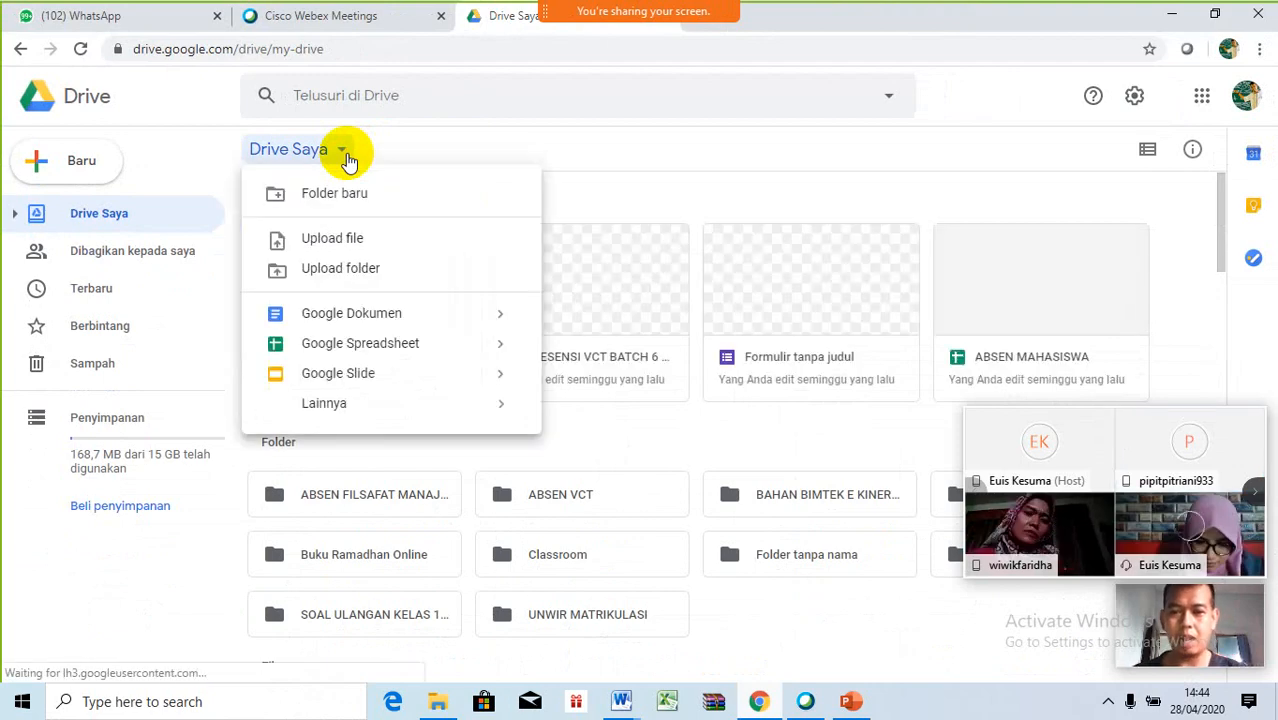
pyautogui.click(352, 192)
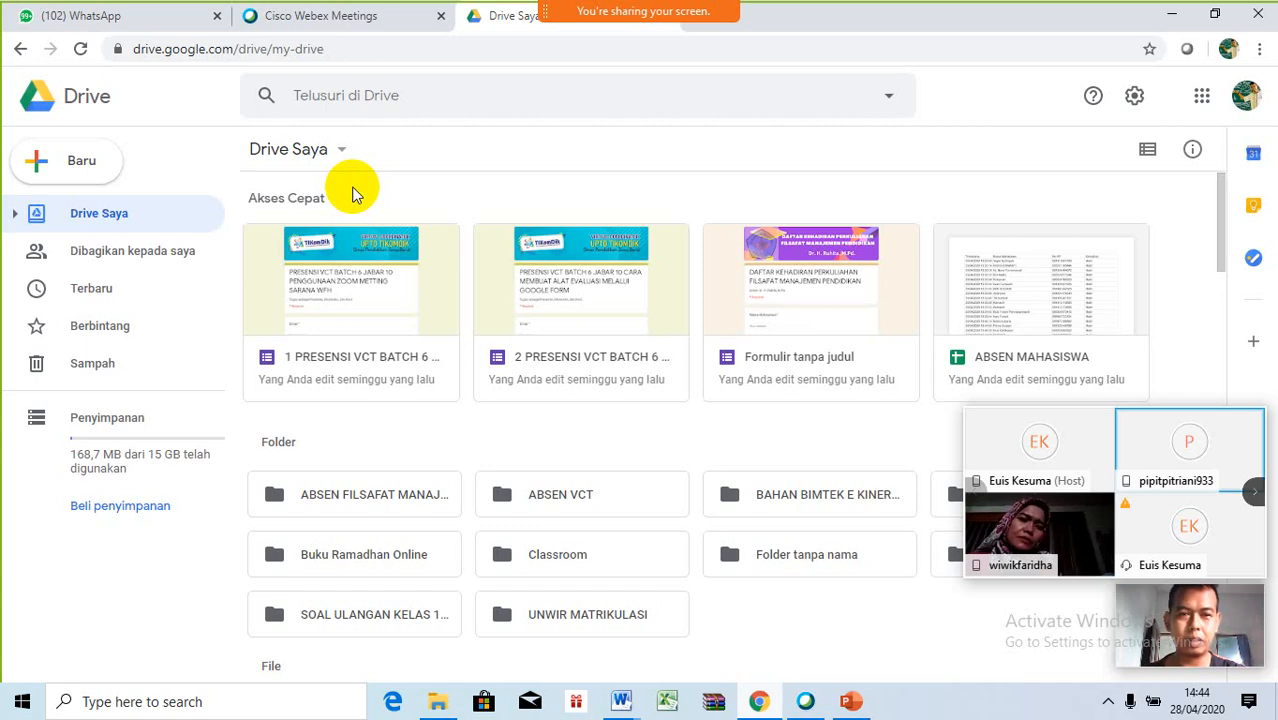
pyautogui.hotkey('shift', 'f')
pyautogui.click(656, 372)
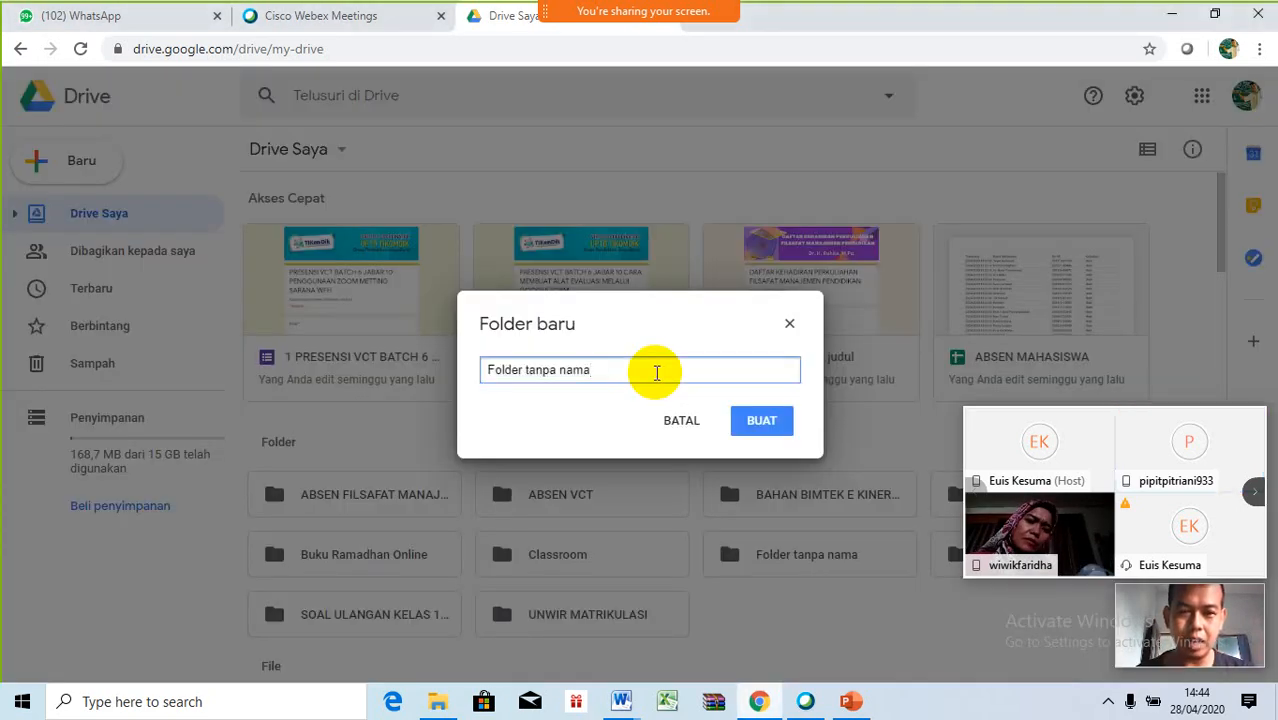
pyautogui.press('BackSpace')
pyautogui.press('BackSpace')
pyautogui.press('BackSpace')
pyautogui.press('BackSpace')
pyautogui.press('BackSpace')
pyautogui.press('BackSpace')
pyautogui.press('BackSpace')
pyautogui.press('BackSpace')
pyautogui.press('BackSpace')
pyautogui.press('BackSpace')
pyautogui.press('BackSpace')
pyautogui.press('BackSpace')
pyautogui.press('BackSpace')
pyautogui.press('BackSpace')
pyautogui.press('BackSpace')
pyautogui.press('BackSpace')
pyautogui.press('BackSpace')
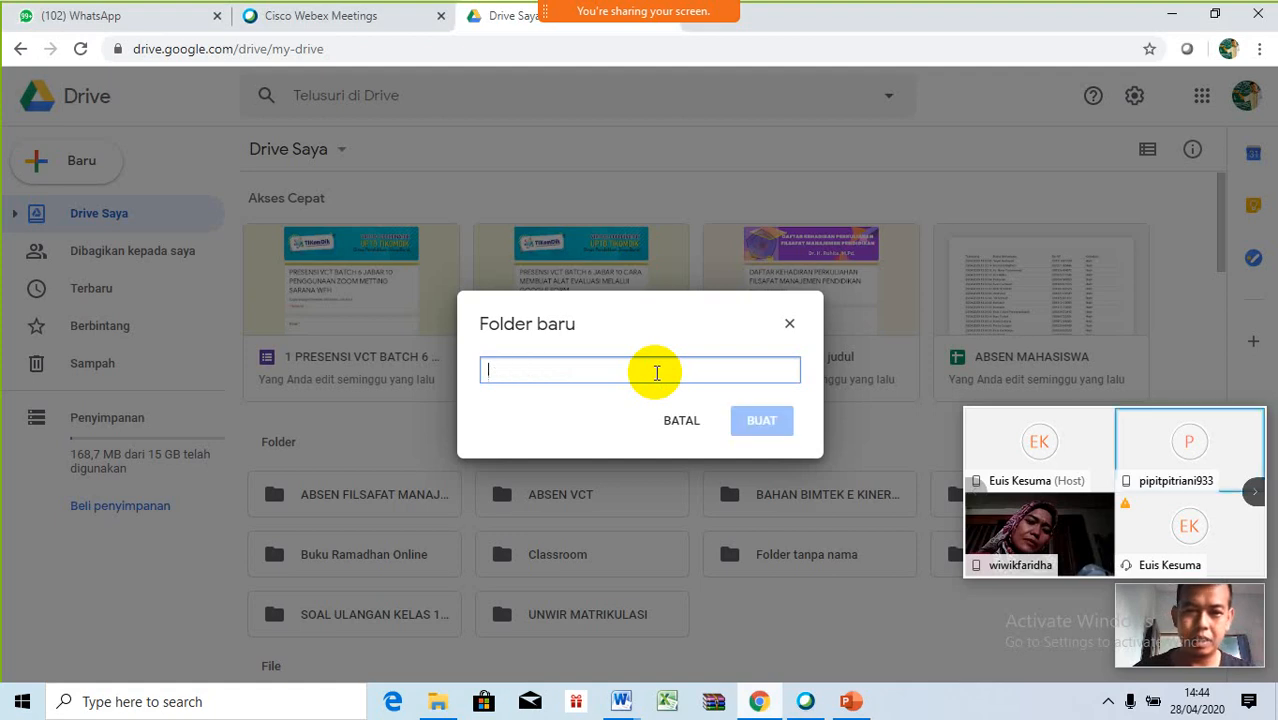
pyautogui.write('A')
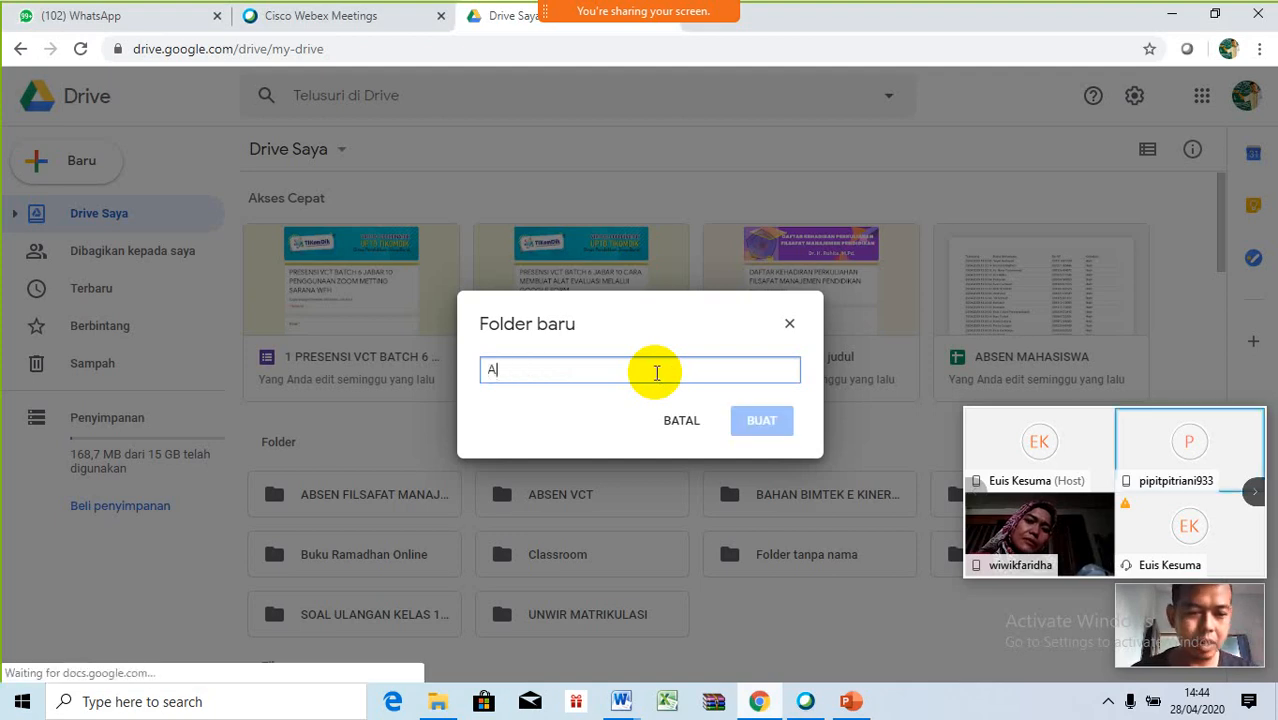
pyautogui.write('LAT EVA')
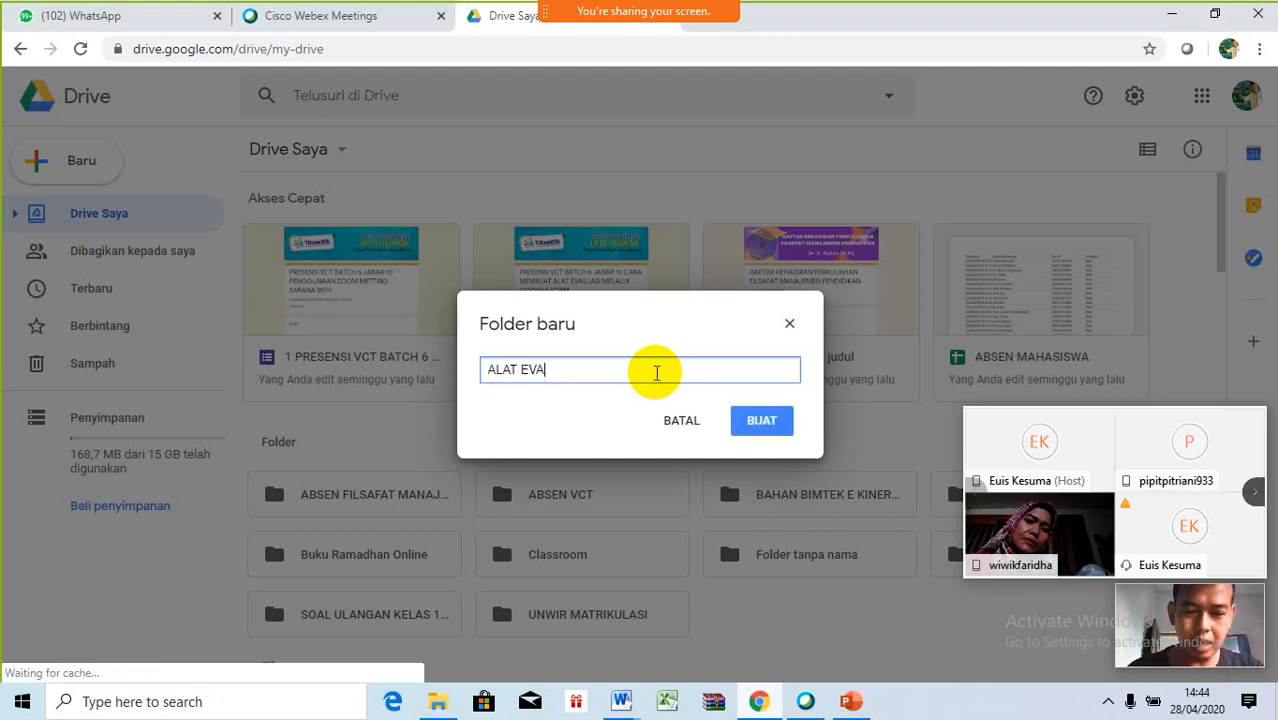
pyautogui.write('LUASI KEL')
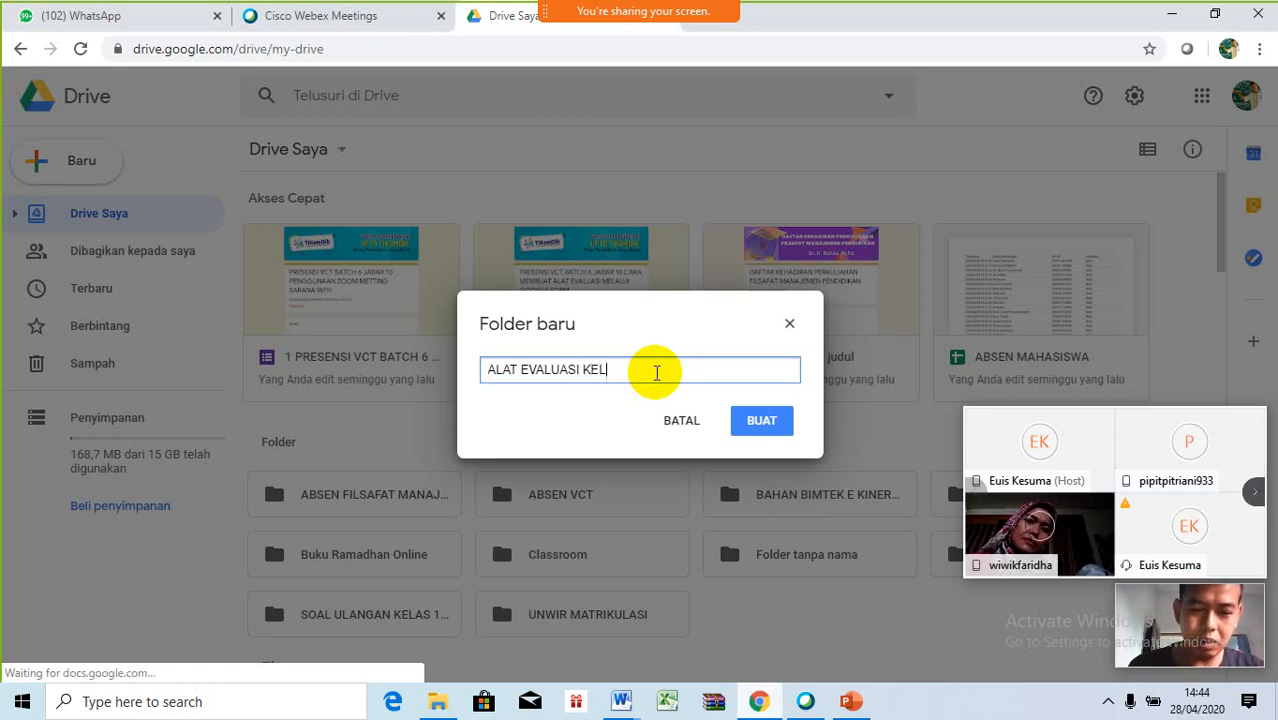
pyautogui.press('BackSpace')
pyautogui.press('BackSpace')
pyautogui.press('BackSpace')
pyautogui.press('BackSpace')
pyautogui.press('BackSpace')
pyautogui.press('BackSpace')
pyautogui.write('TI KELAS VI')
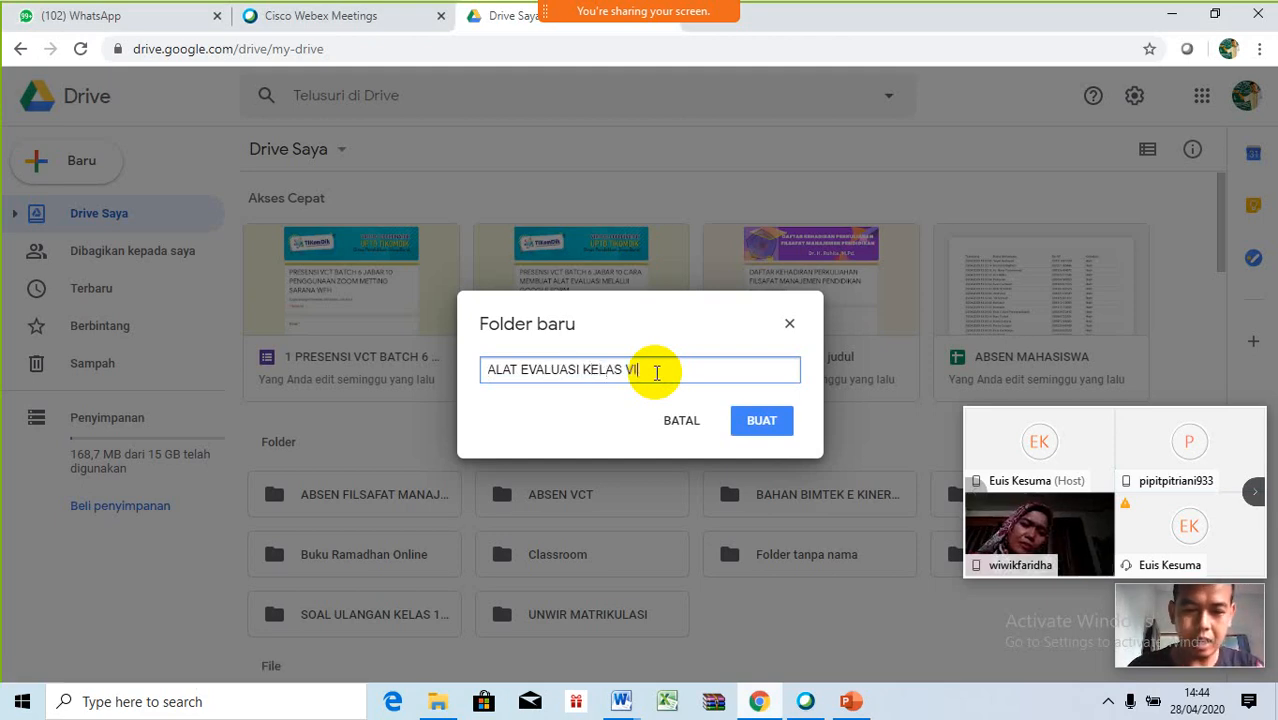
pyautogui.click(761, 421)
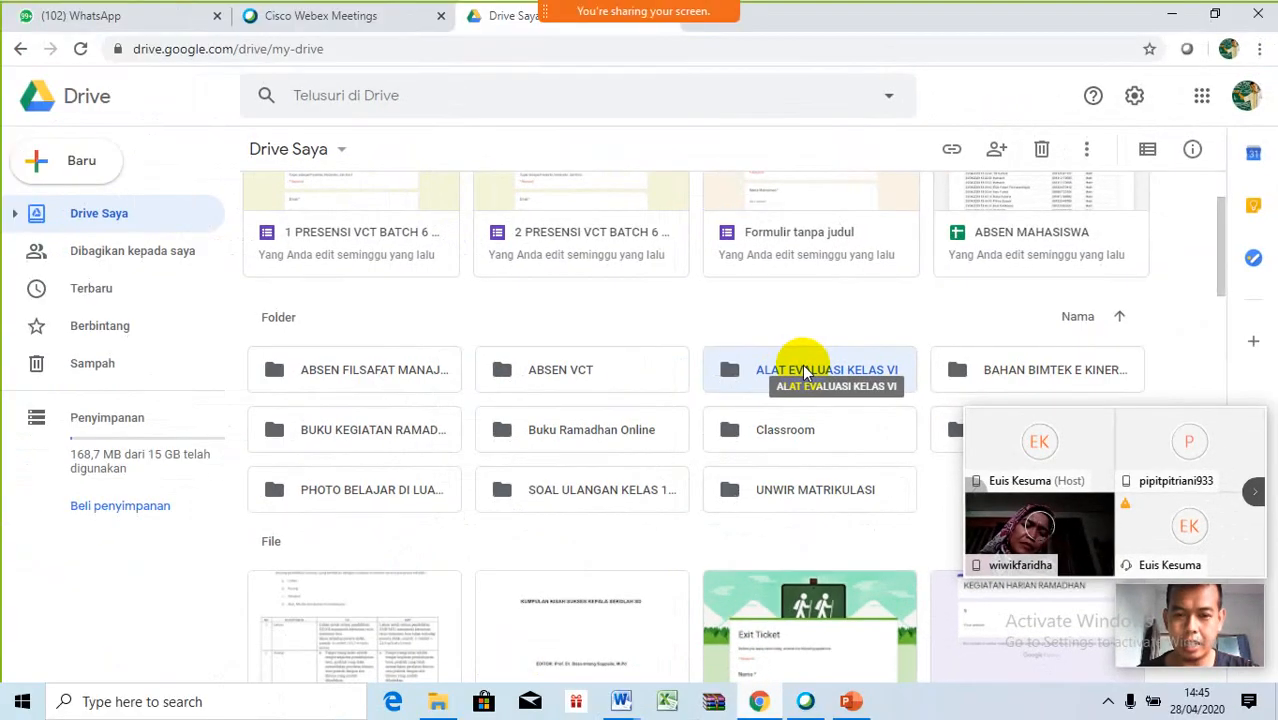
# - Open the ALAT EVALUASI KELAS VI folder and create a new Google Form in it
pyautogui.click(555, 427)
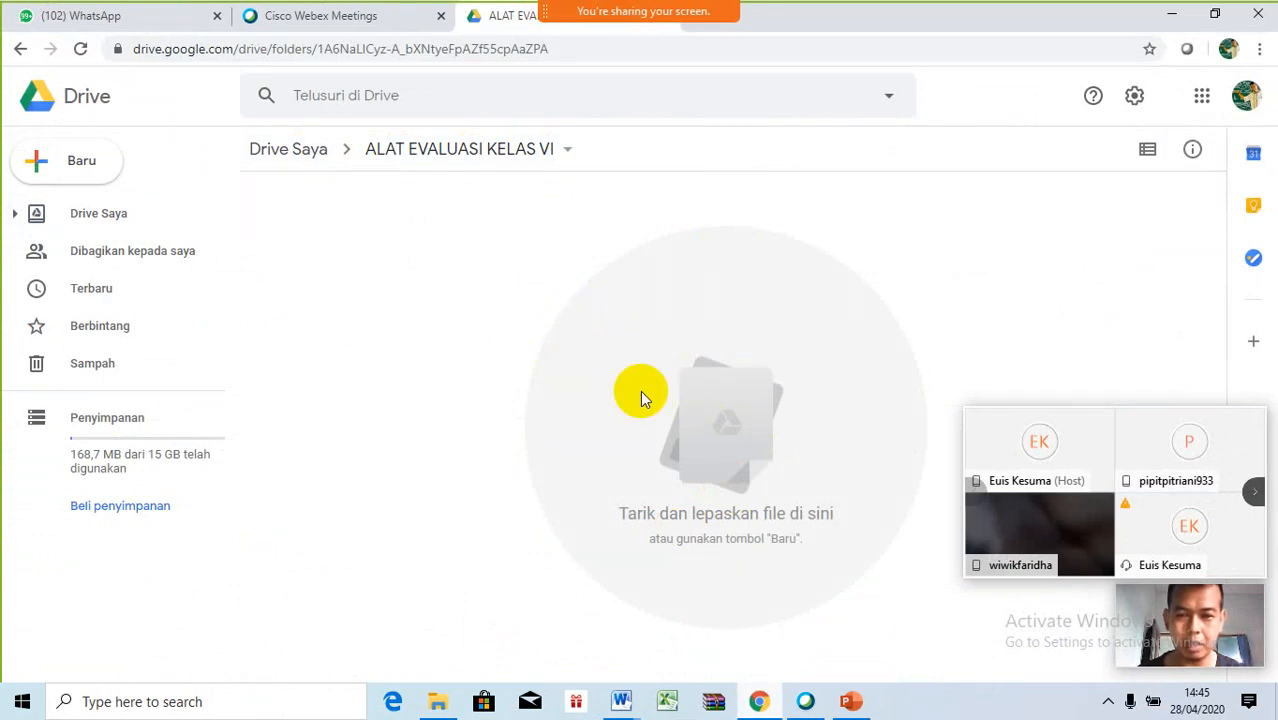
pyautogui.rightClick(645, 365)
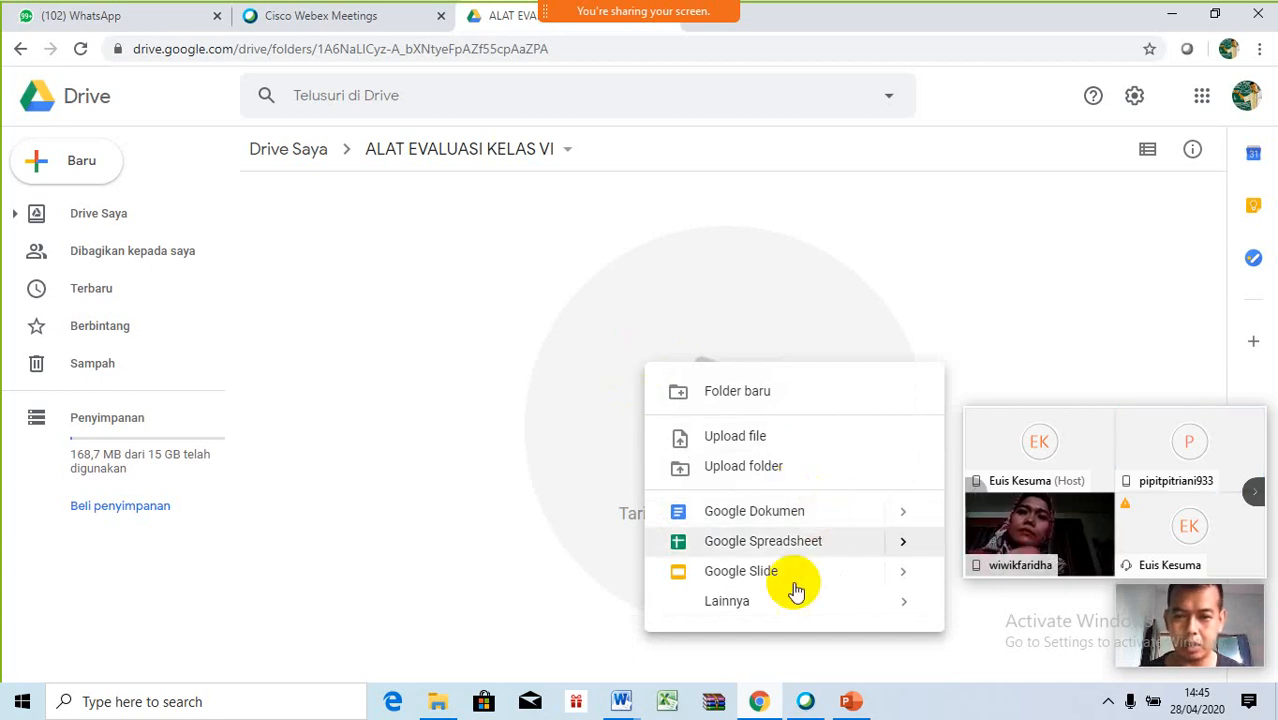
pyautogui.moveTo(789, 607)
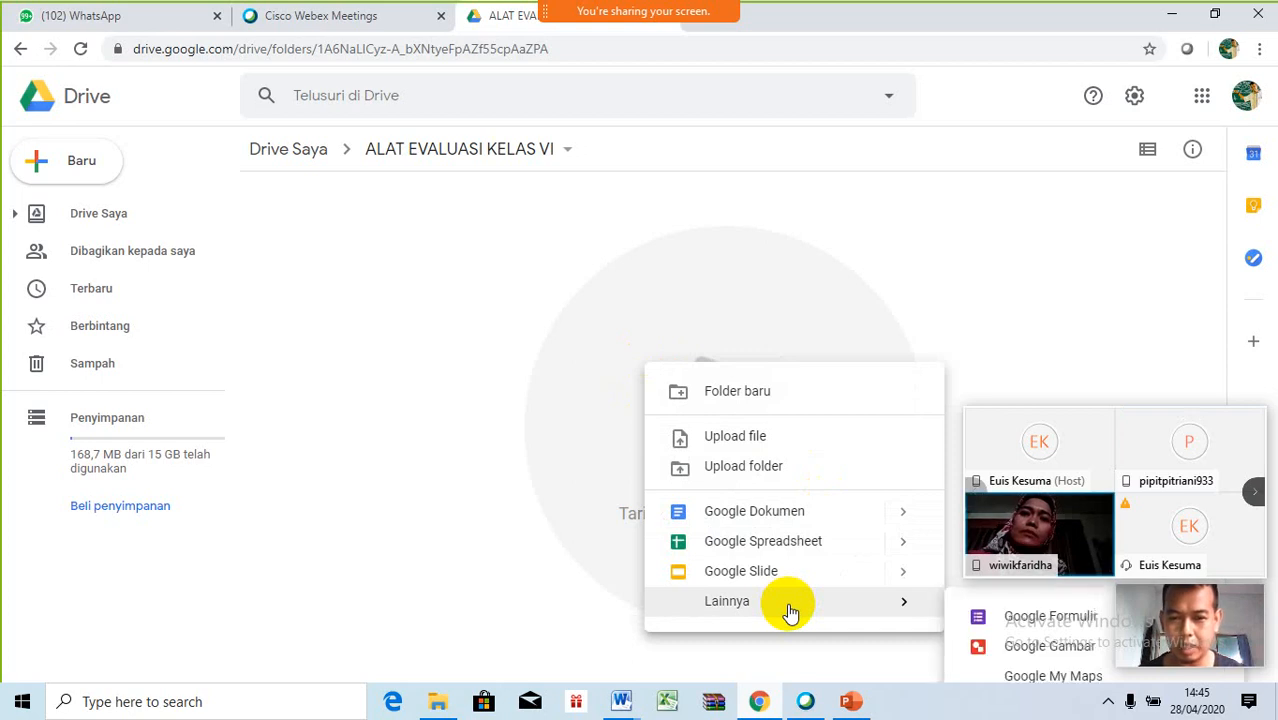
pyautogui.click(985, 620)
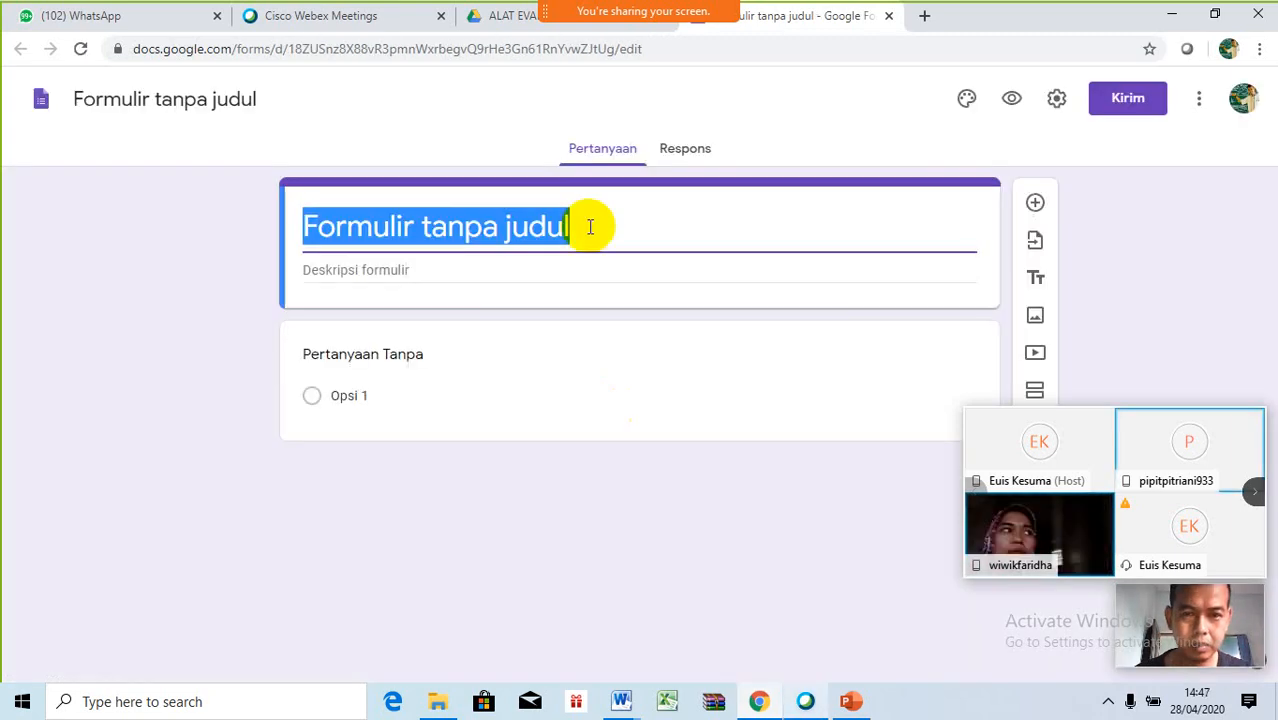
# - Title the form ULANGAN MATEMATIKA KELAS VI A
pyautogui.write('ULANG')
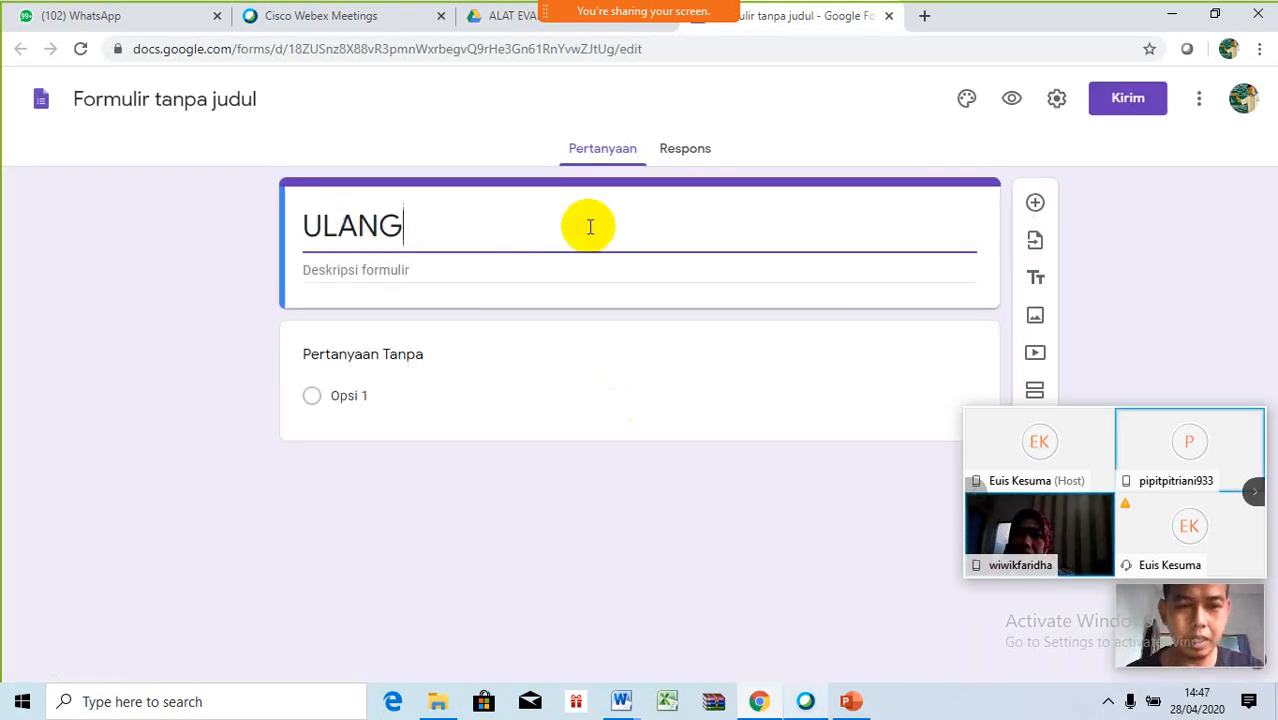
pyautogui.write('AN MATEMAT')
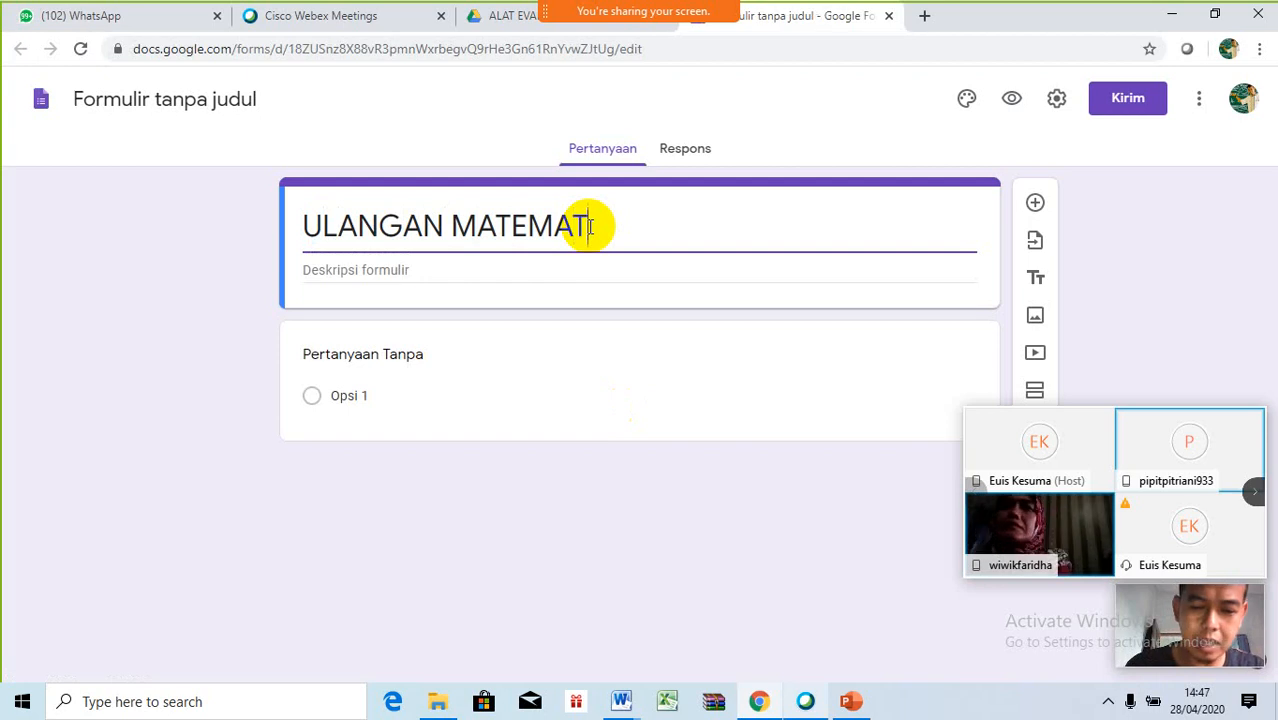
pyautogui.write('IKA KELA')
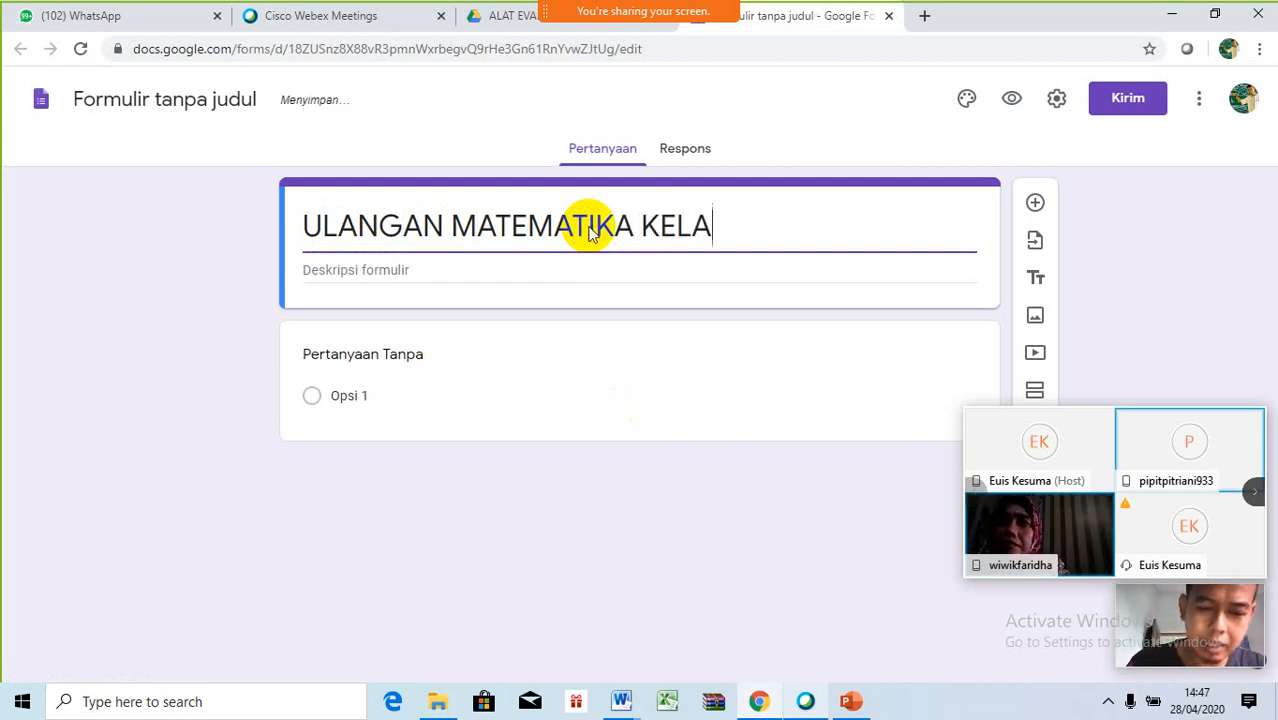
pyautogui.write('S VI A')
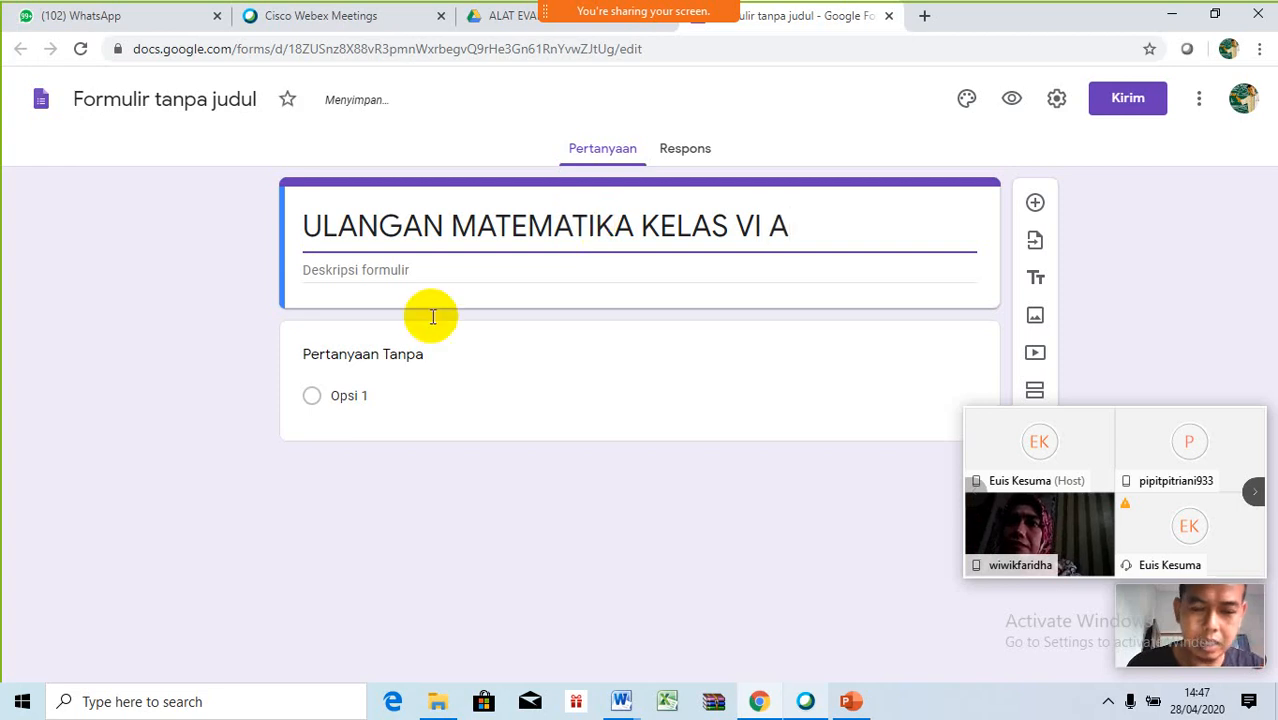
# - Give the untitled first question four answer options: A, B, C and D
pyautogui.click(367, 355)
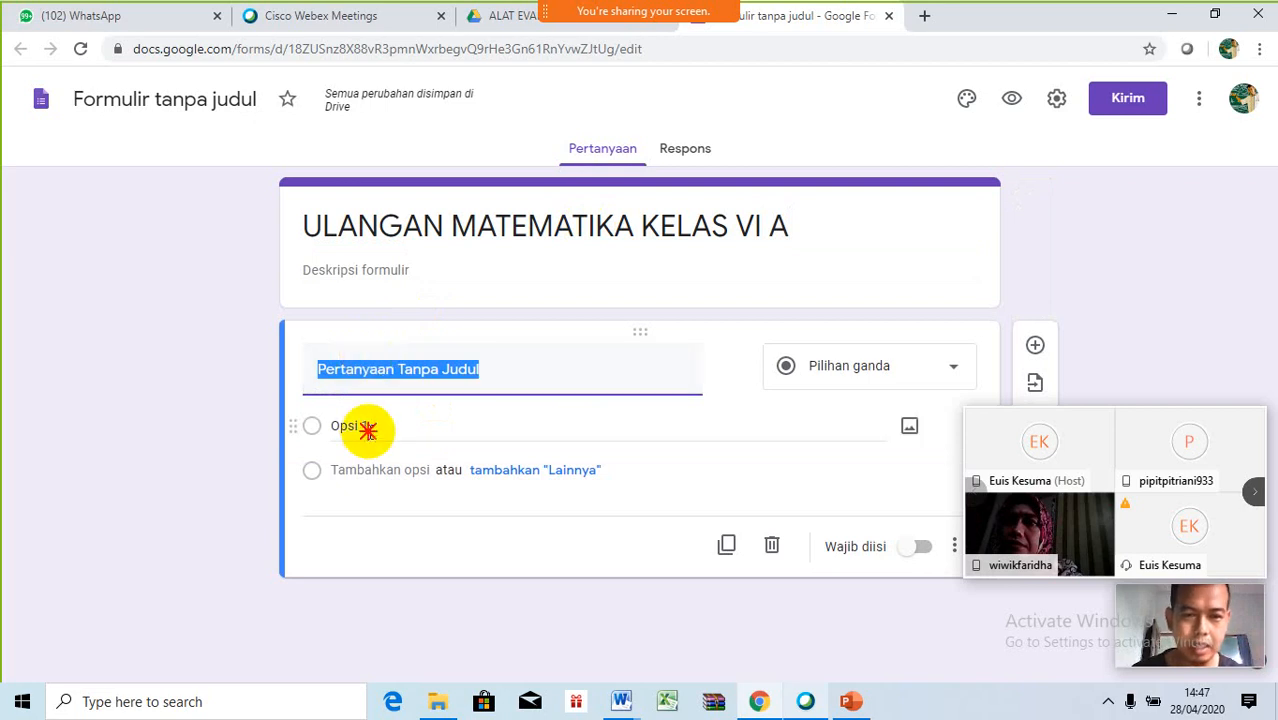
pyautogui.click(366, 427)
pyautogui.write('A')
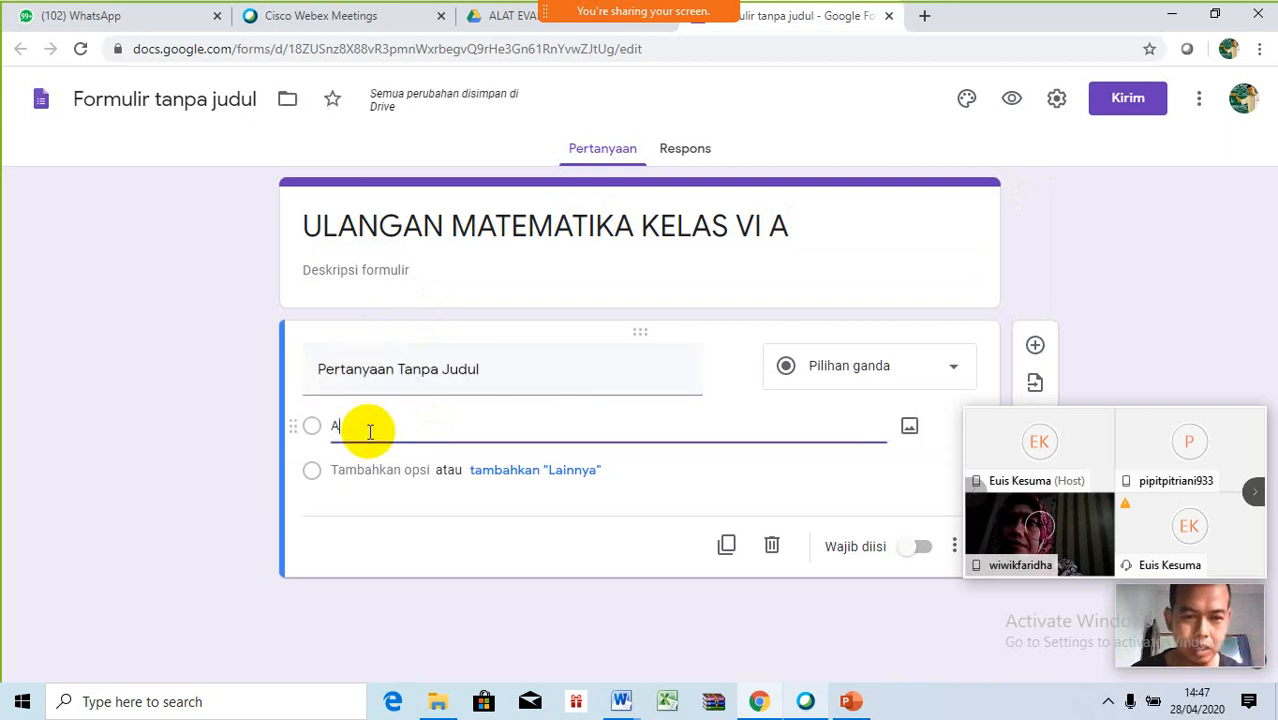
pyautogui.press('Return')
pyautogui.write('B')
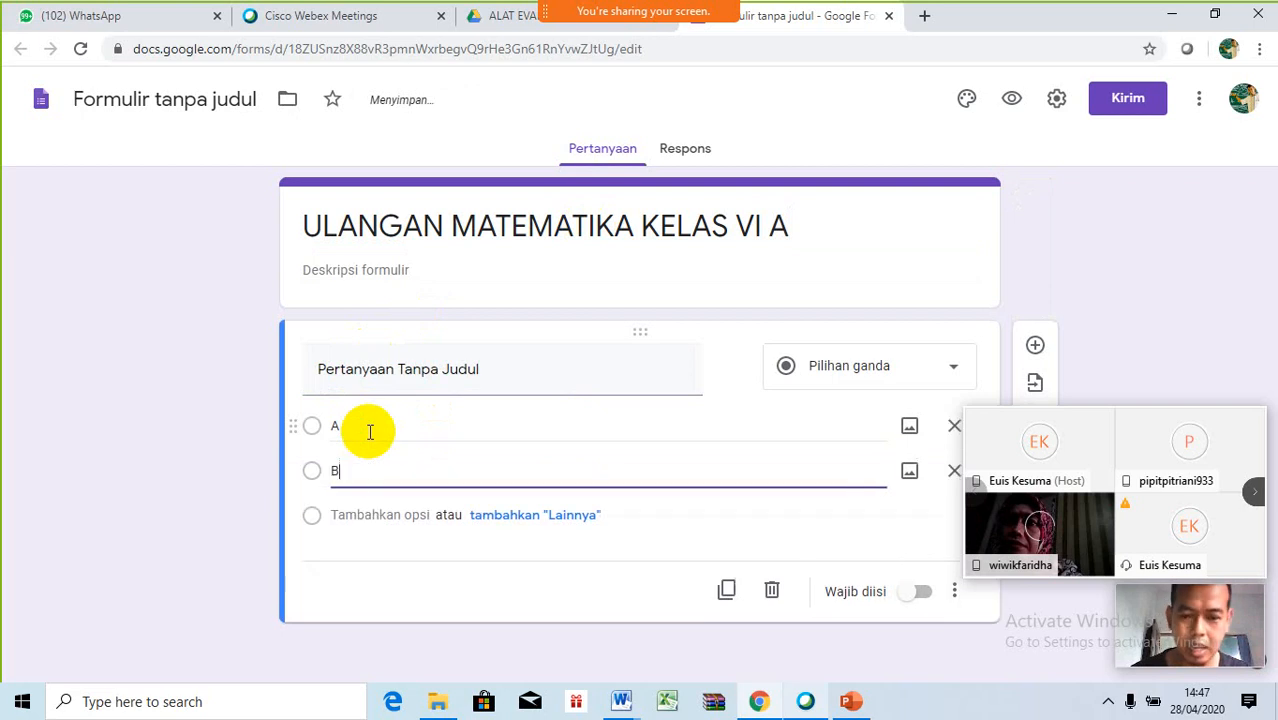
pyautogui.press('Return')
pyautogui.write('C')
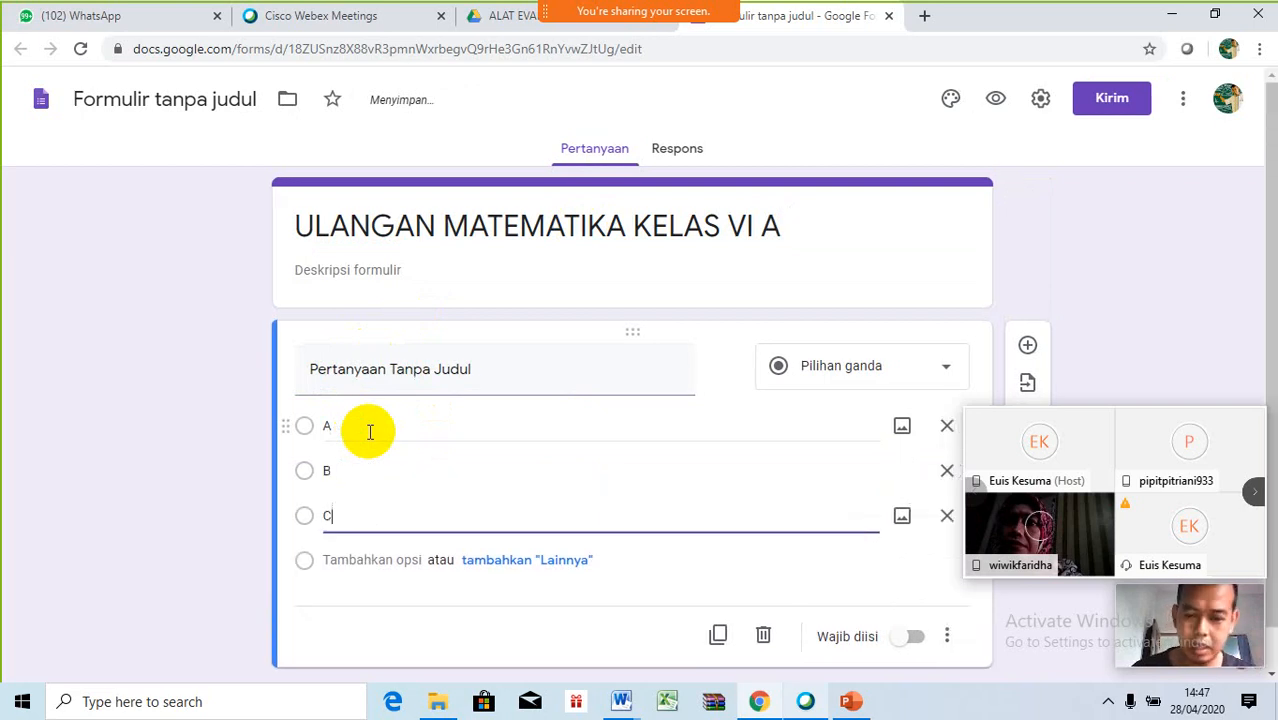
pyautogui.press('Return')
pyautogui.write('D')
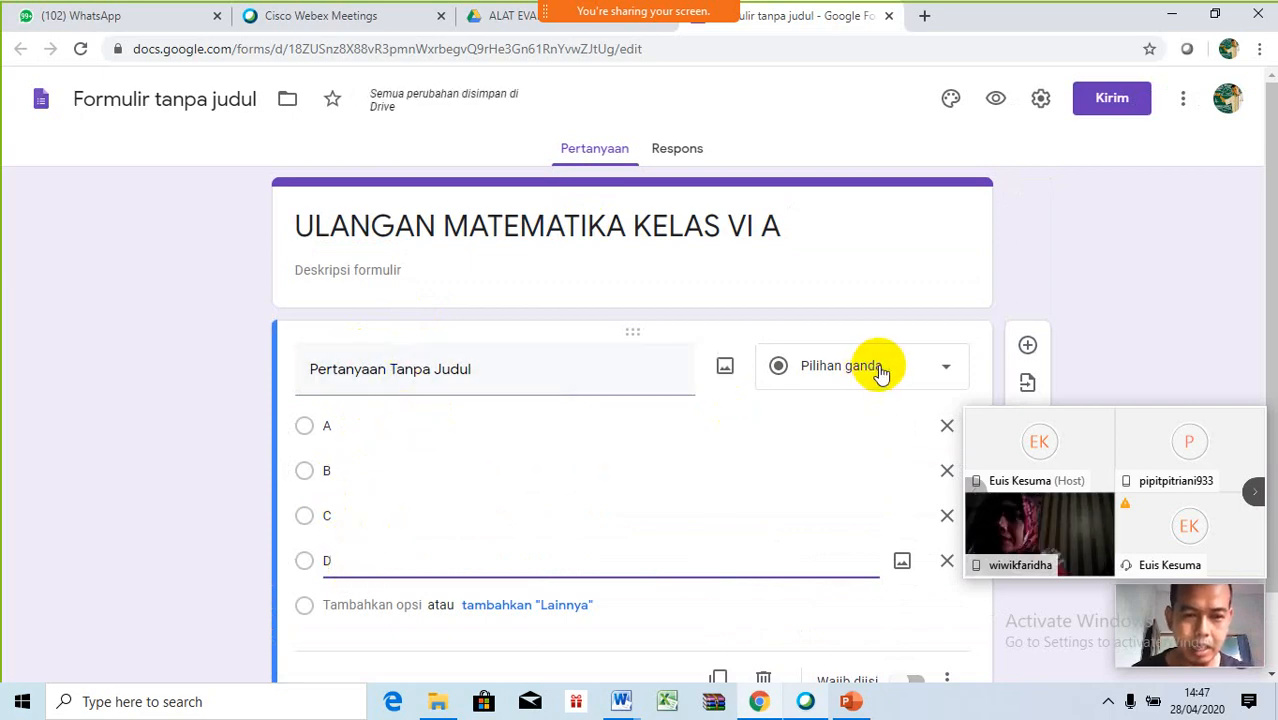
# - Choose Pilihan ganda (multiple choice) as the first question's type
pyautogui.click(944, 368)
pyautogui.click(944, 368)
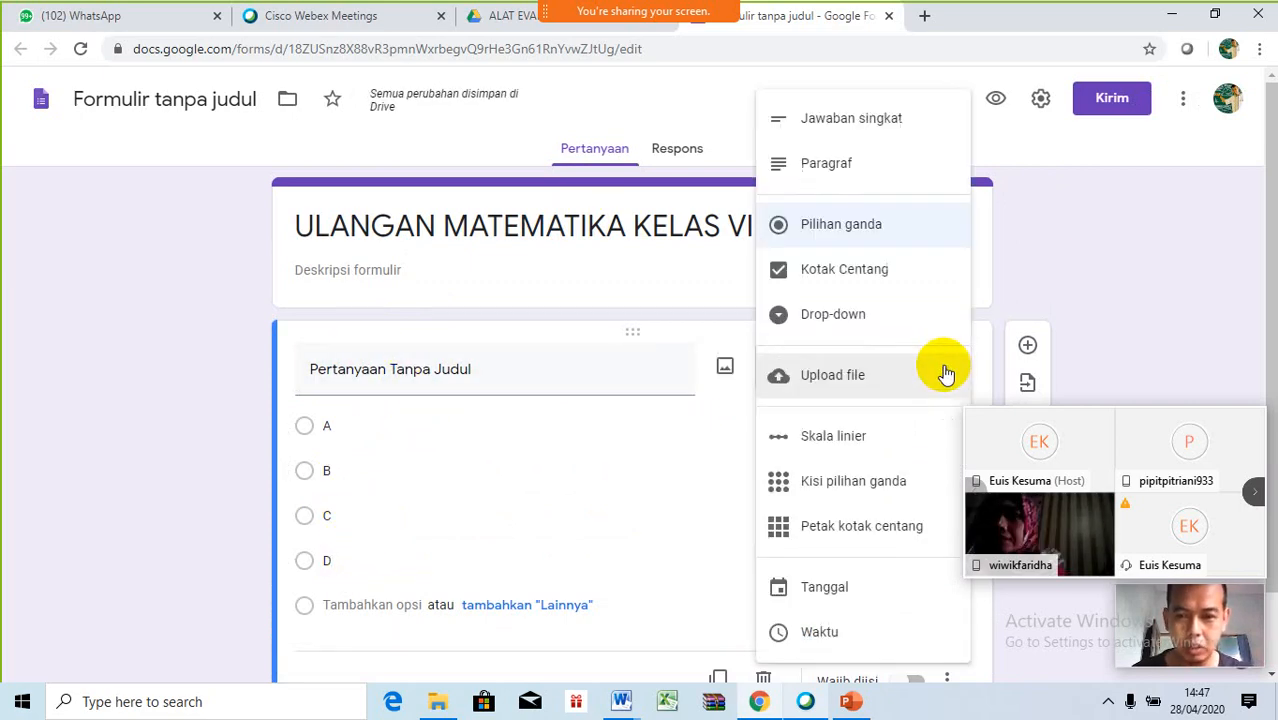
pyautogui.click(904, 226)
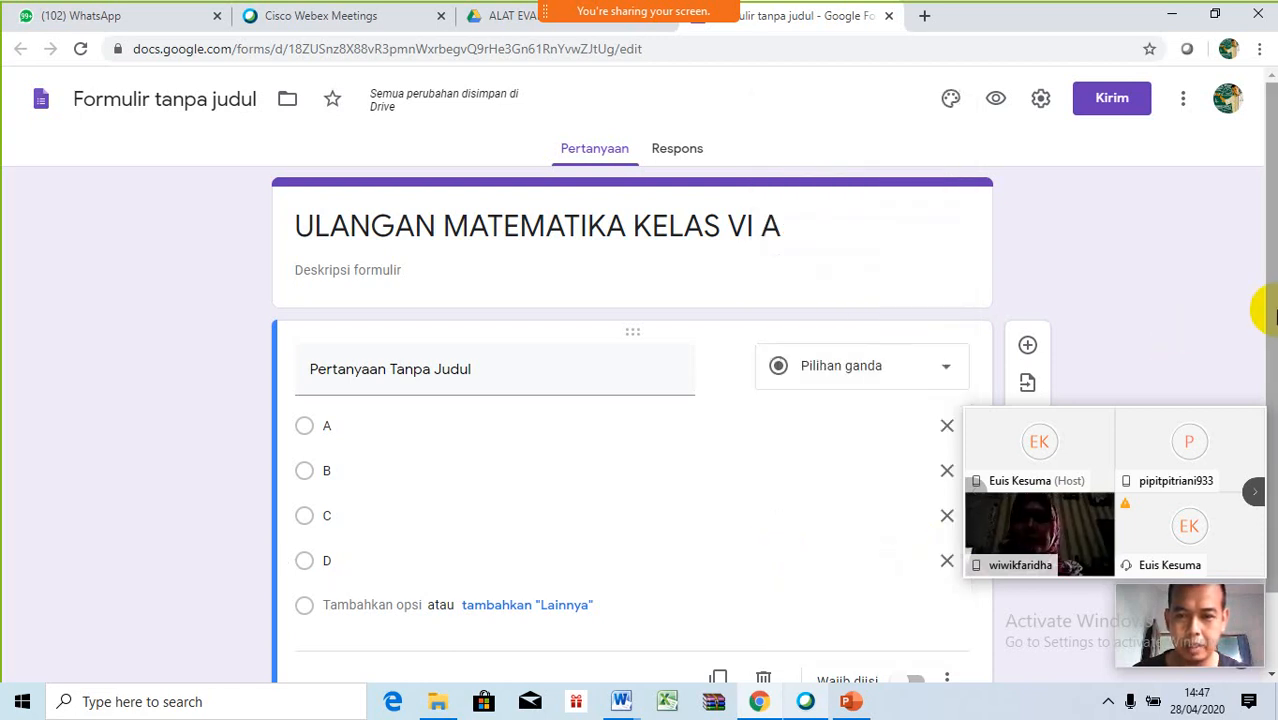
# - Make the first question required and duplicate it
pyautogui.moveTo(1262, 306); pyautogui.dragTo(1264, 386)
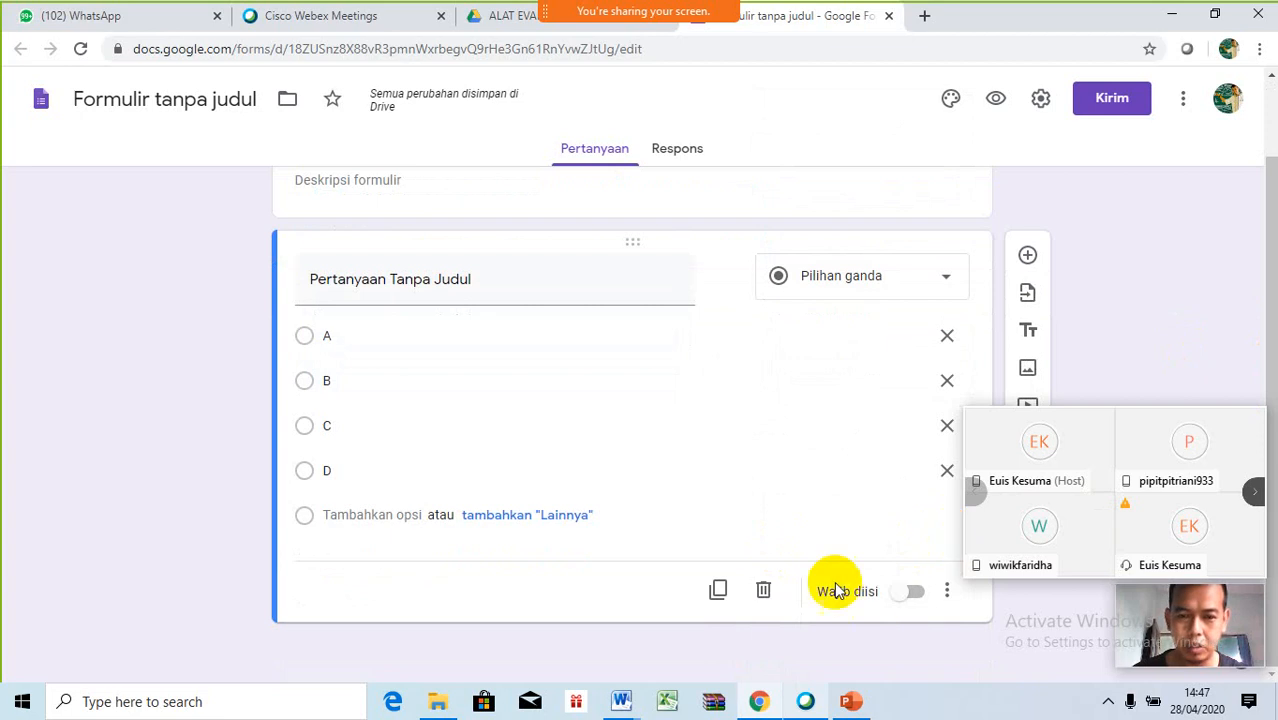
pyautogui.click(922, 592)
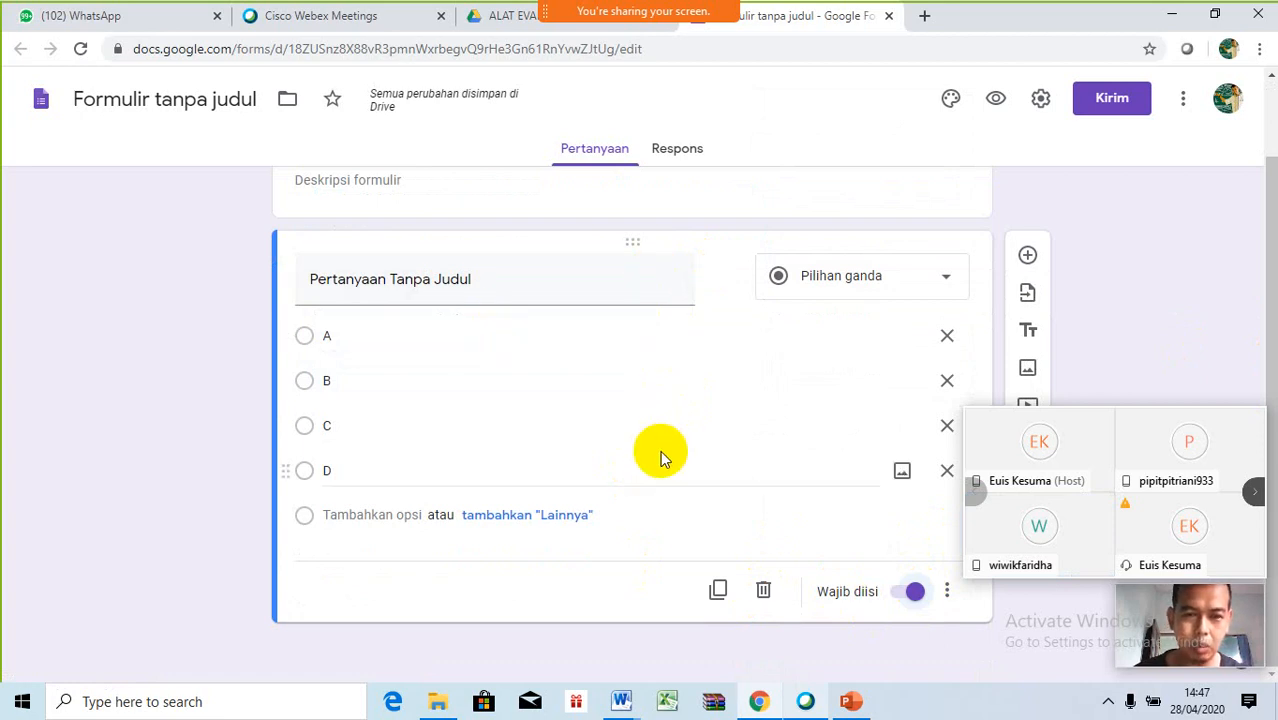
pyautogui.click(718, 592)
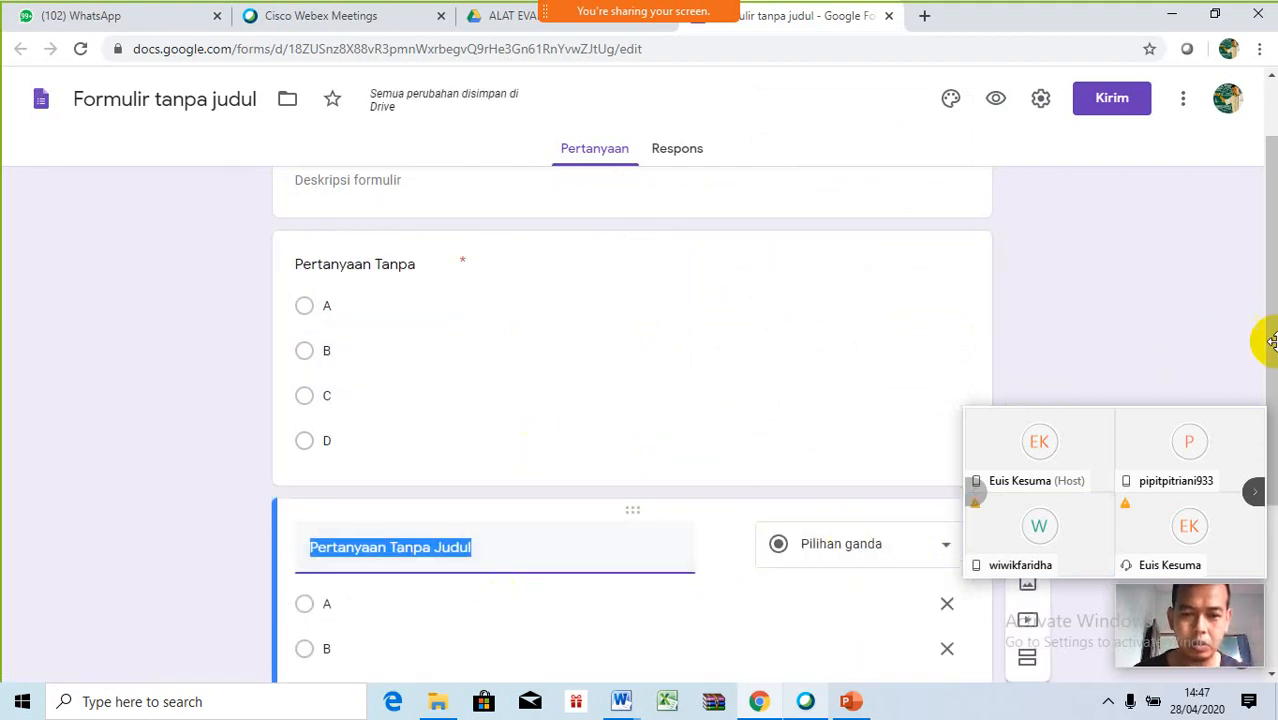
# - Duplicate the untitled required multiple-choice question three more times
pyautogui.moveTo(1271, 341); pyautogui.dragTo(1271, 489)
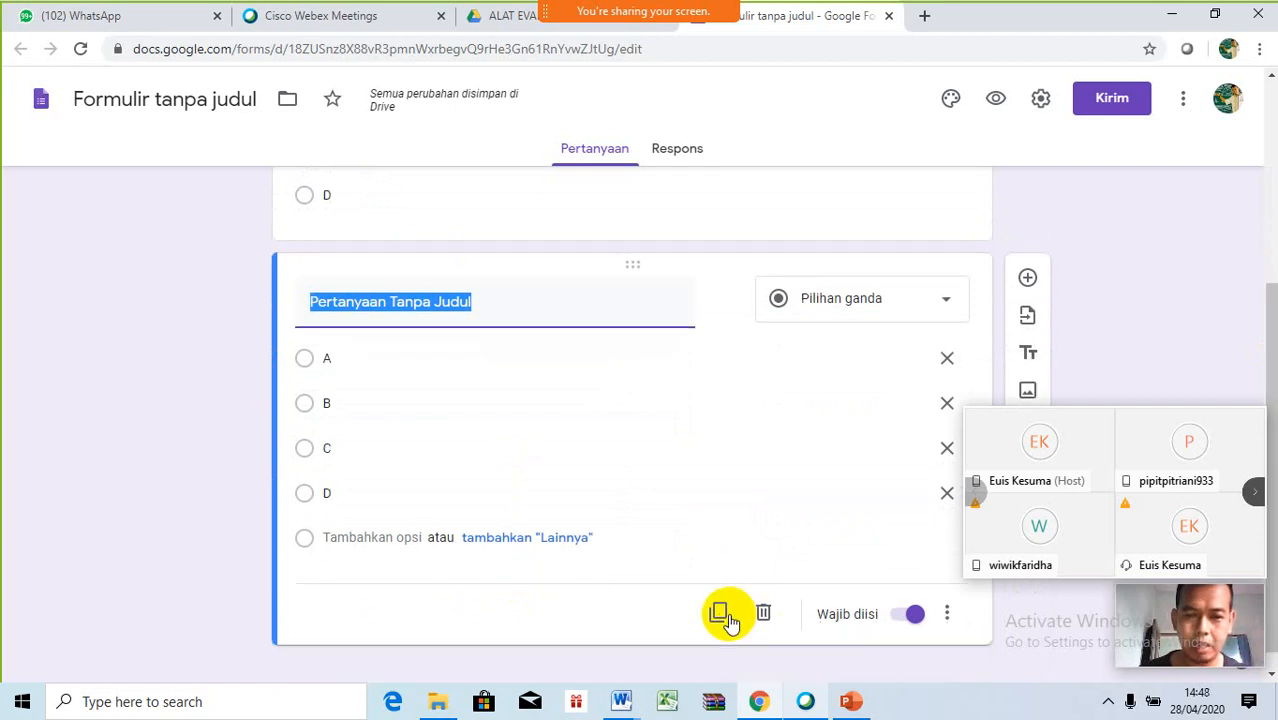
pyautogui.click(727, 614)
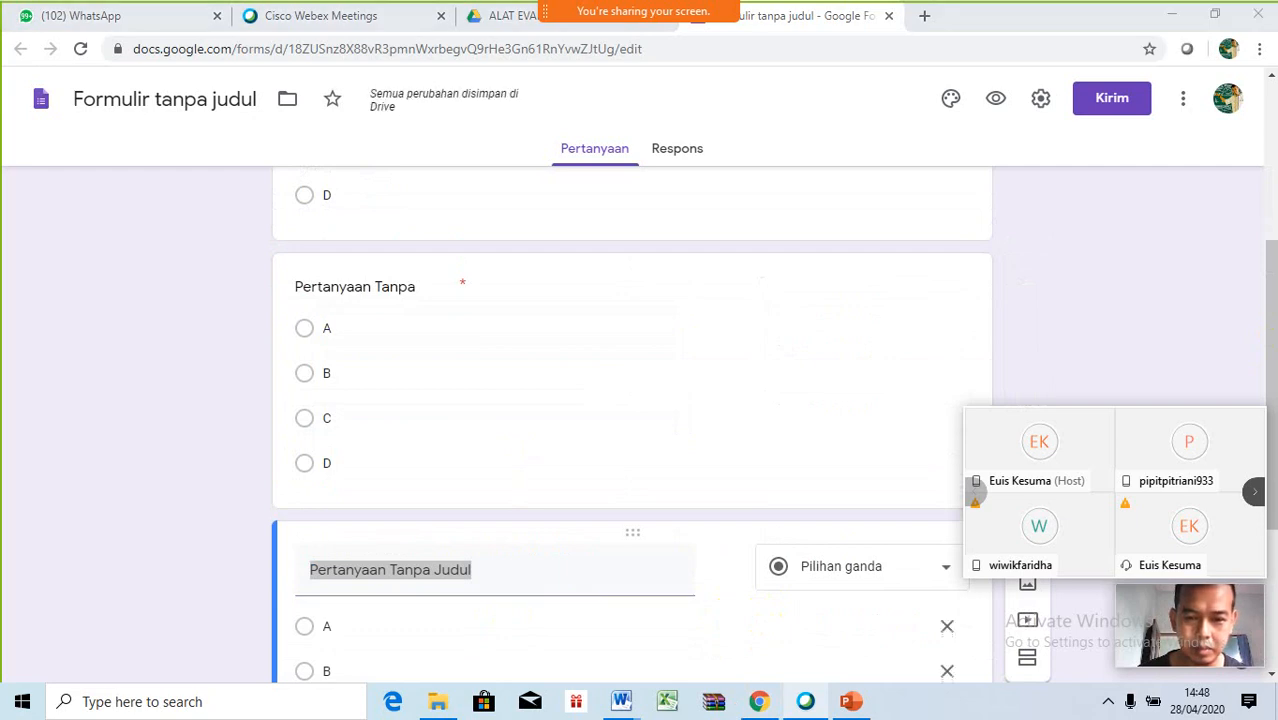
pyautogui.moveTo(1270, 360); pyautogui.dragTo(1270, 478)
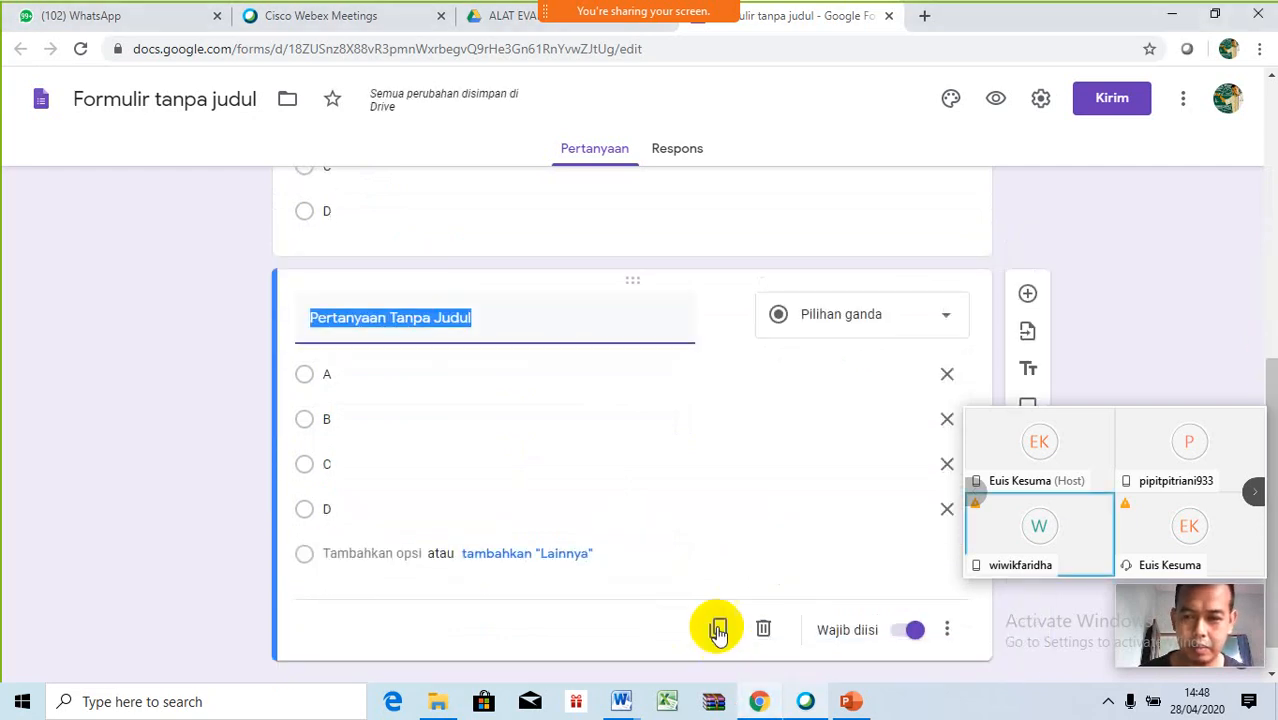
pyautogui.click(718, 628)
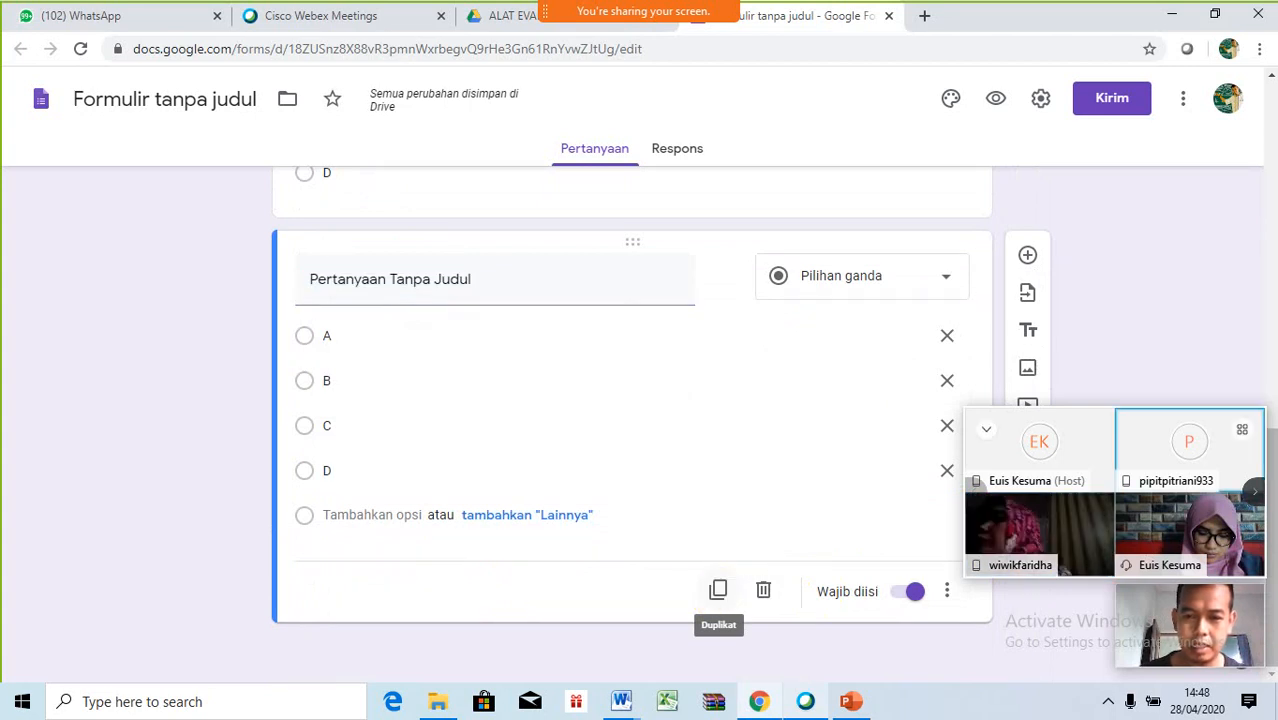
pyautogui.click(718, 590)
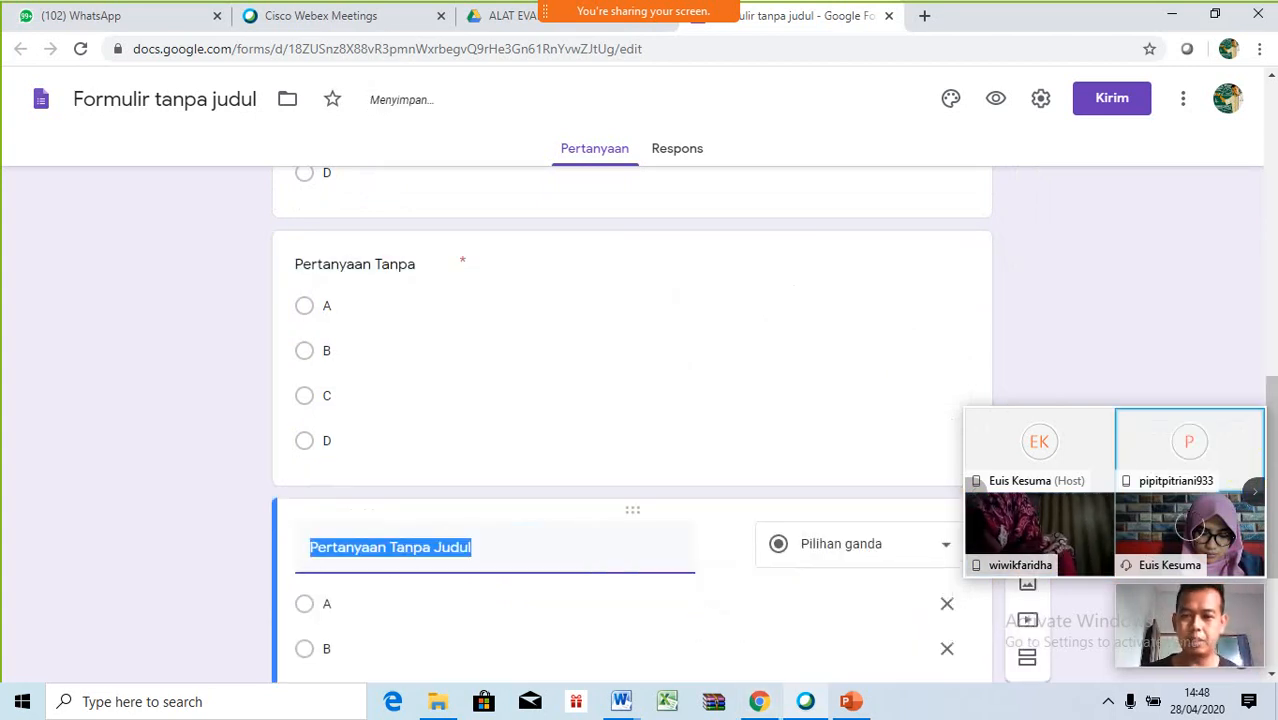
# - Set the title of the first question in the form to 1
pyautogui.click(1270, 343)
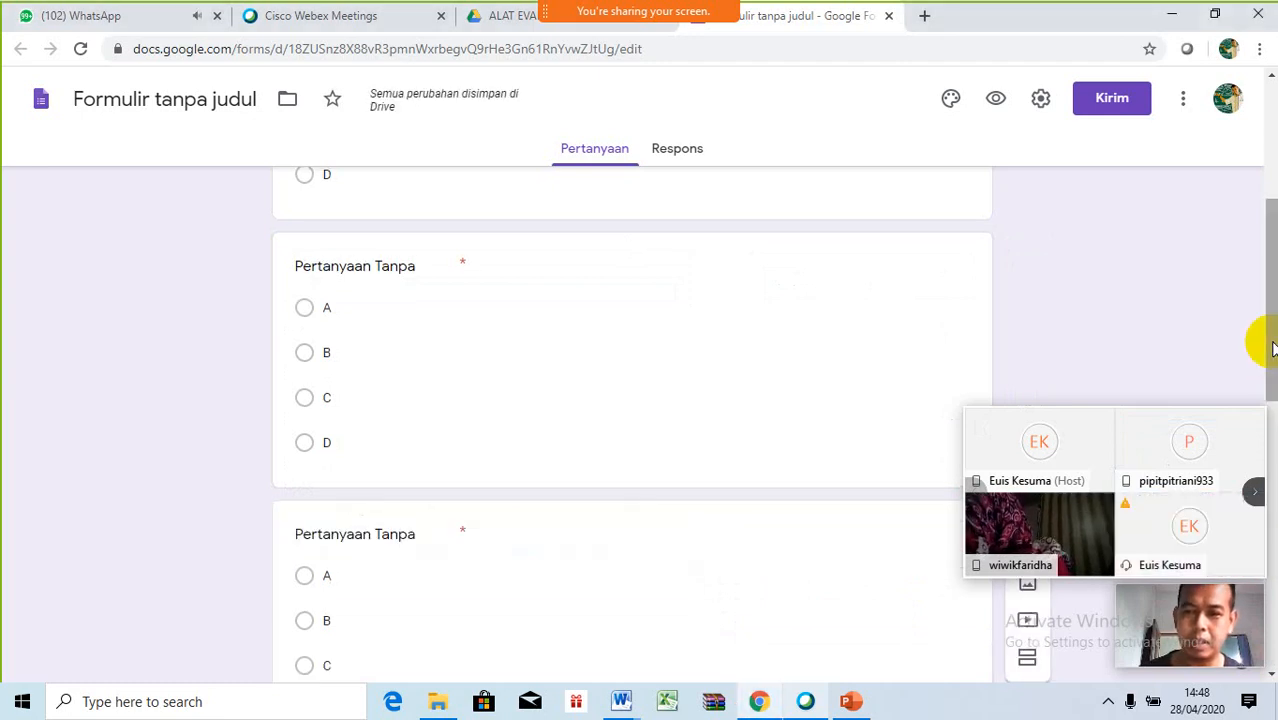
pyautogui.moveTo(1272, 344); pyautogui.dragTo(1272, 274)
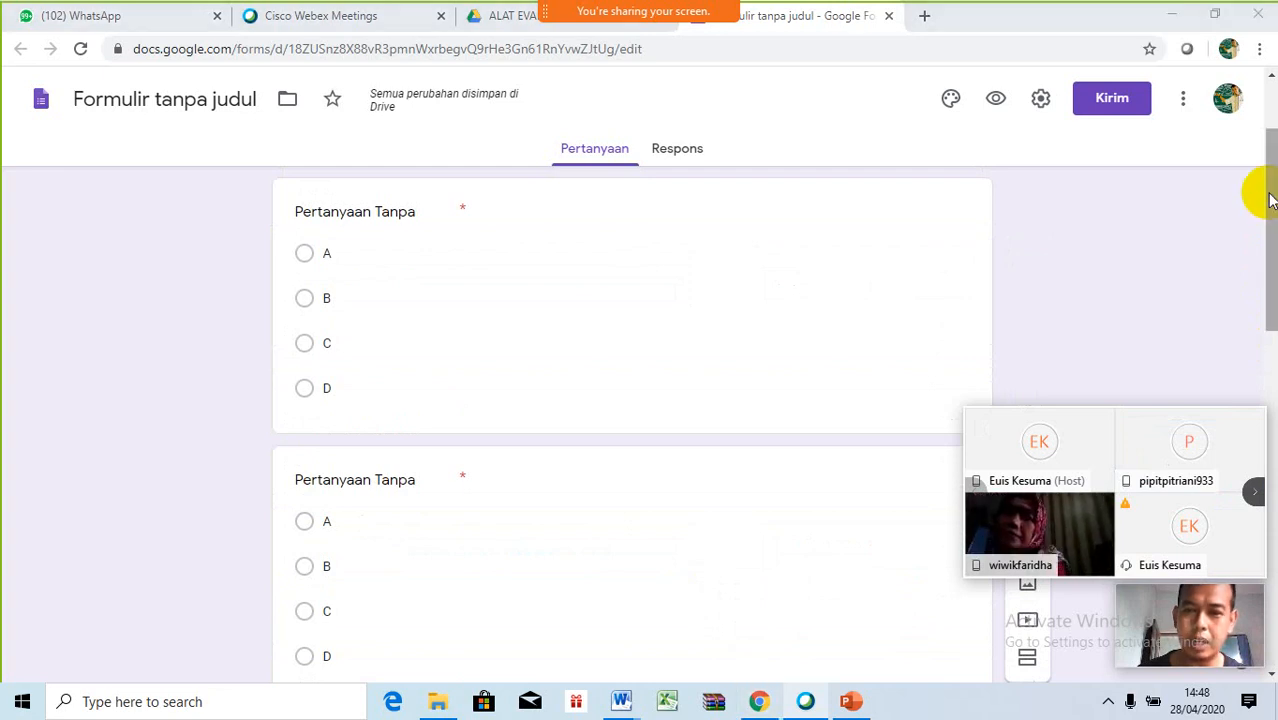
pyautogui.moveTo(1272, 198); pyautogui.dragTo(1274, 127)
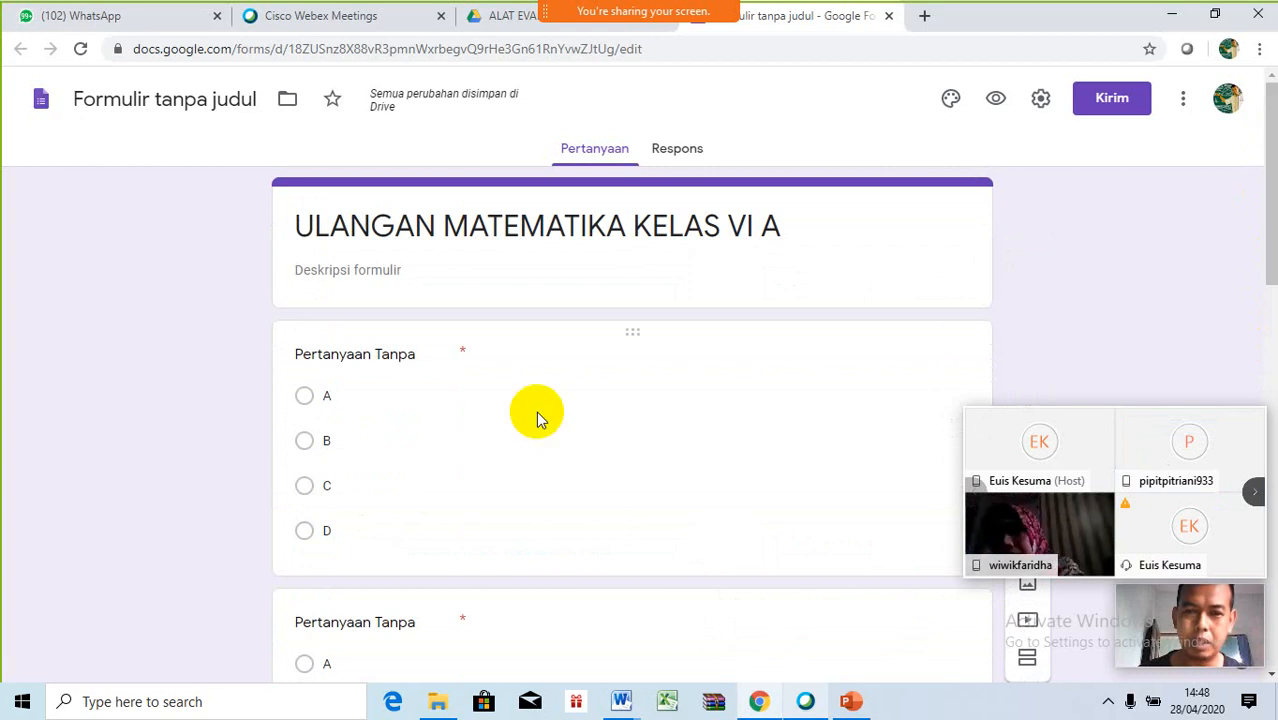
pyautogui.click(378, 352)
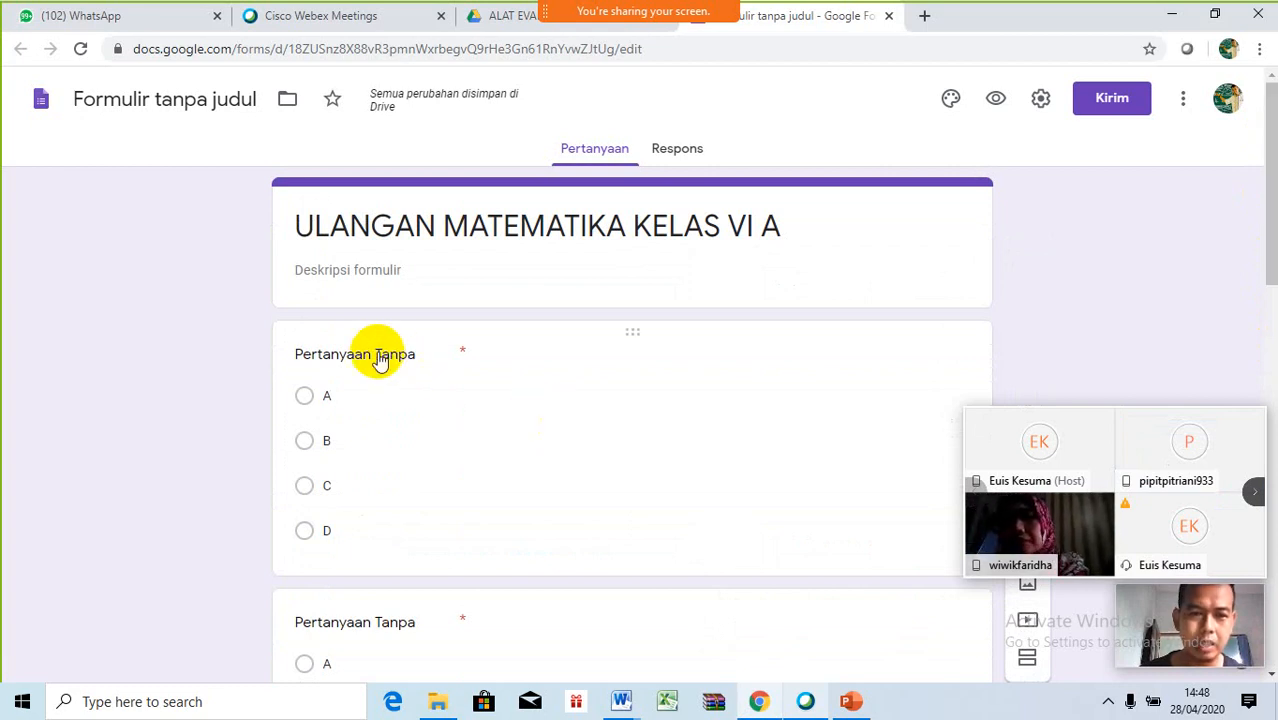
pyautogui.write('1')
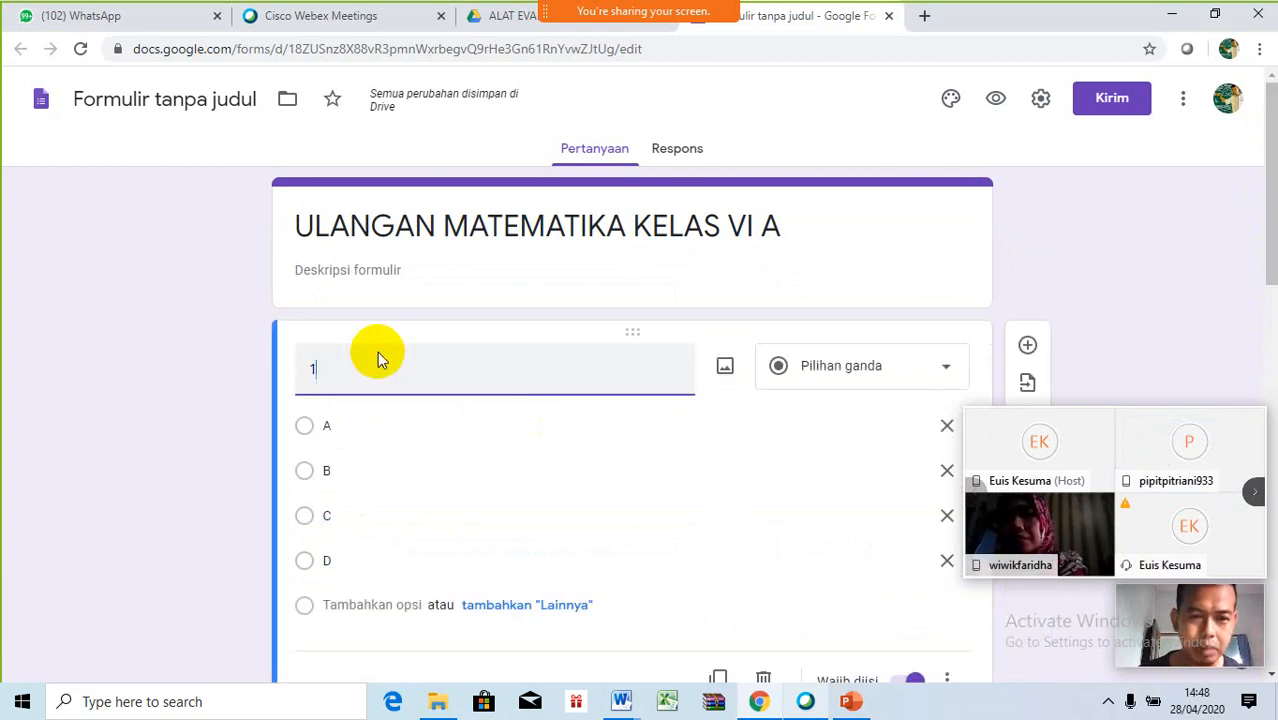
# - Upload image file 1 from the Downloads folder into question 1
pyautogui.click(725, 368)
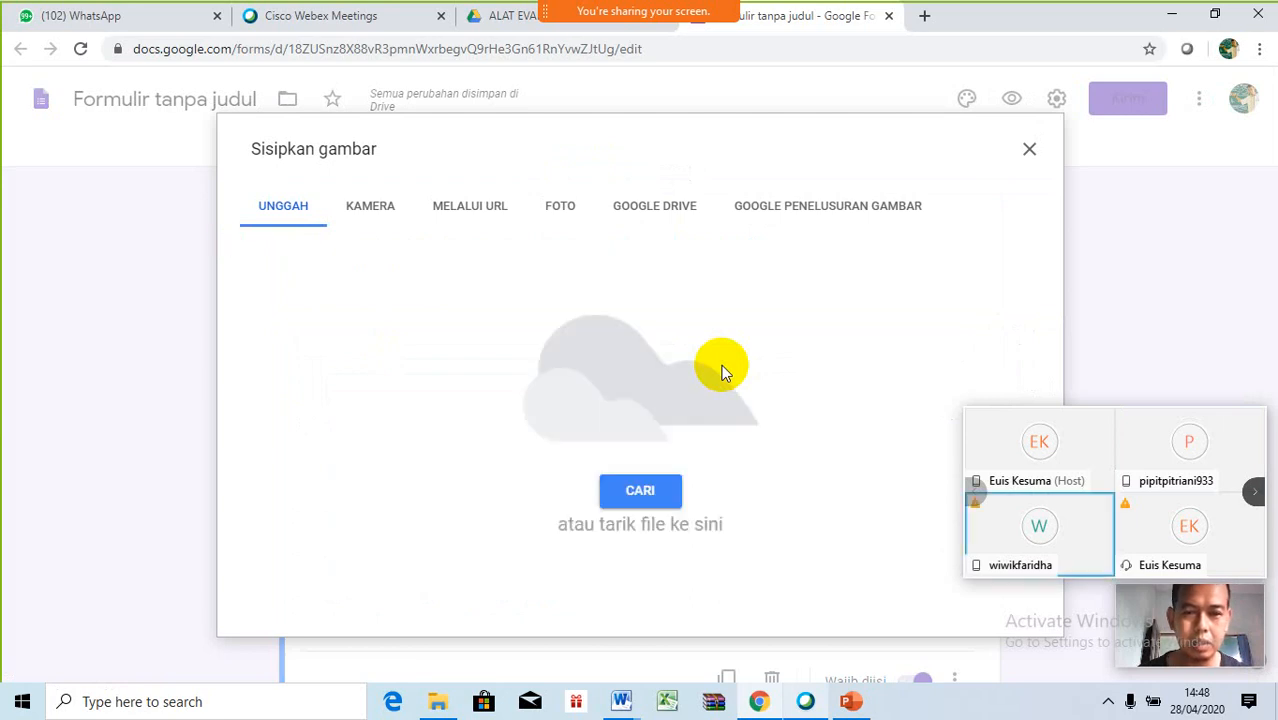
pyautogui.click(637, 510)
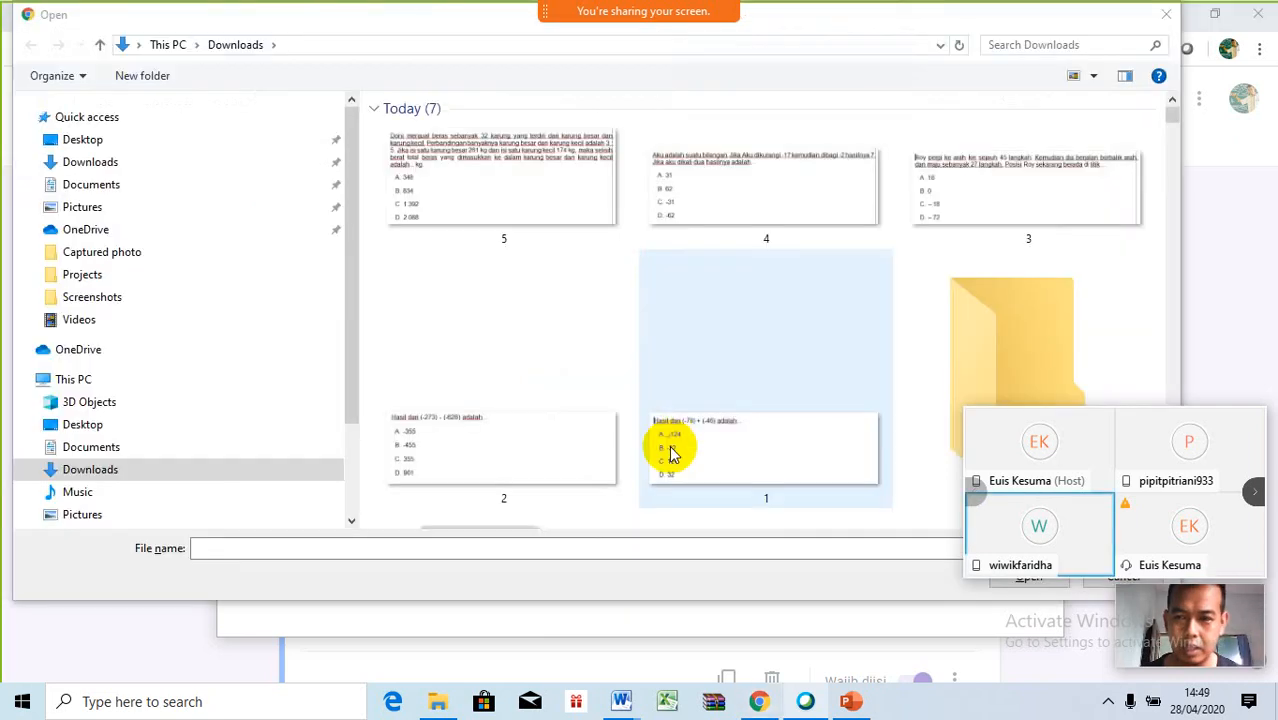
pyautogui.doubleClick(670, 452)
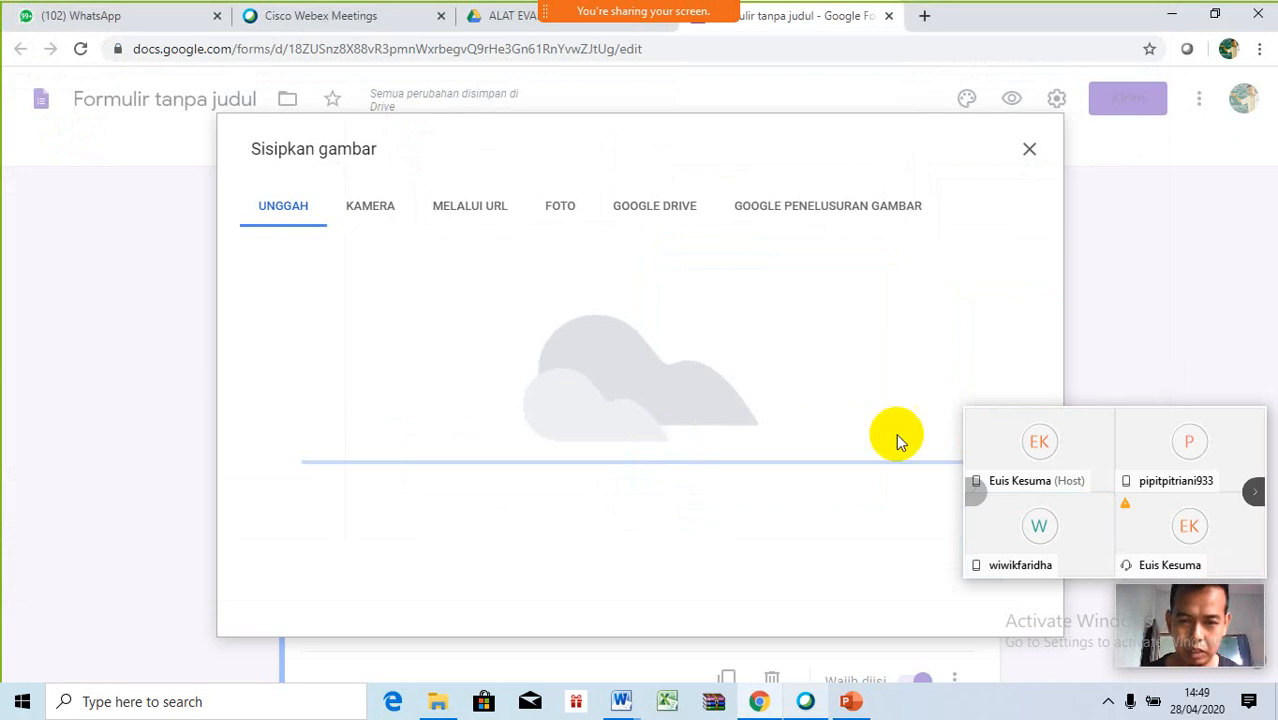
pyautogui.click(1103, 419)
pyautogui.moveTo(1103, 419); pyautogui.dragTo(1116, 124)
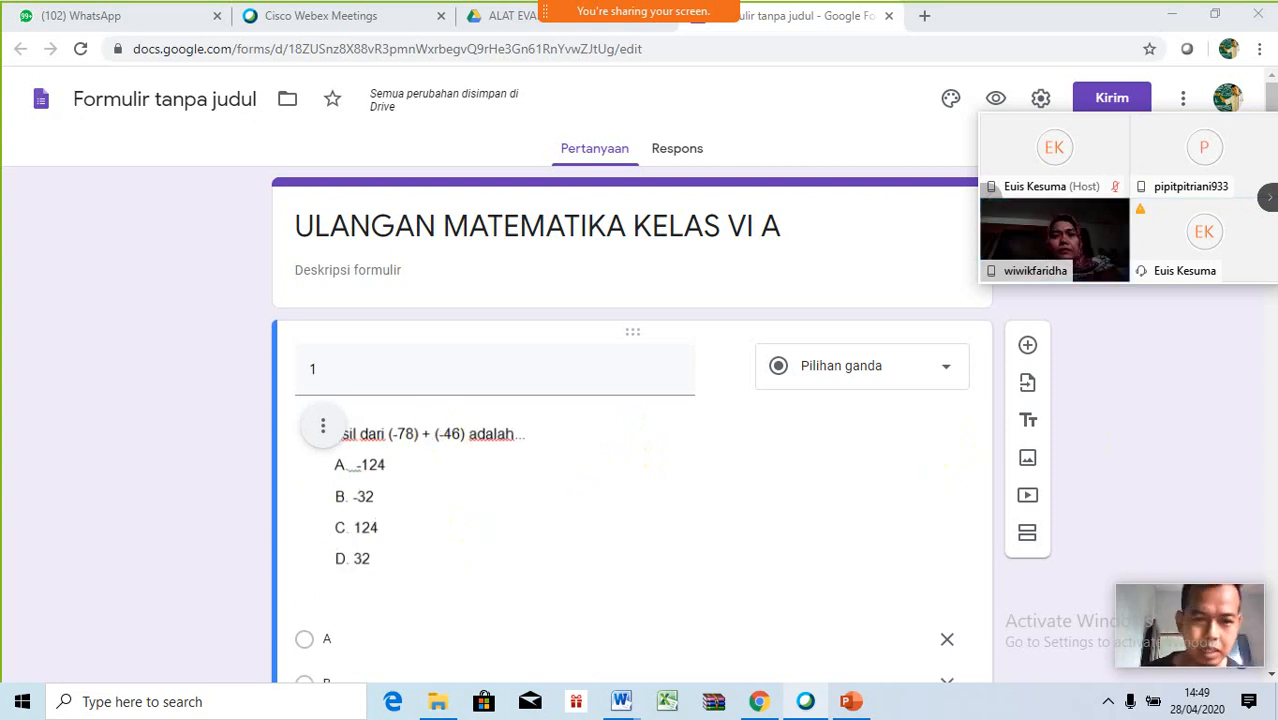
# - Set the form as a quiz (Jadikan ini sebagai kuis), releasing grades immediately after each submission, and save the settings
pyautogui.scroll(-5, 1272, 346)
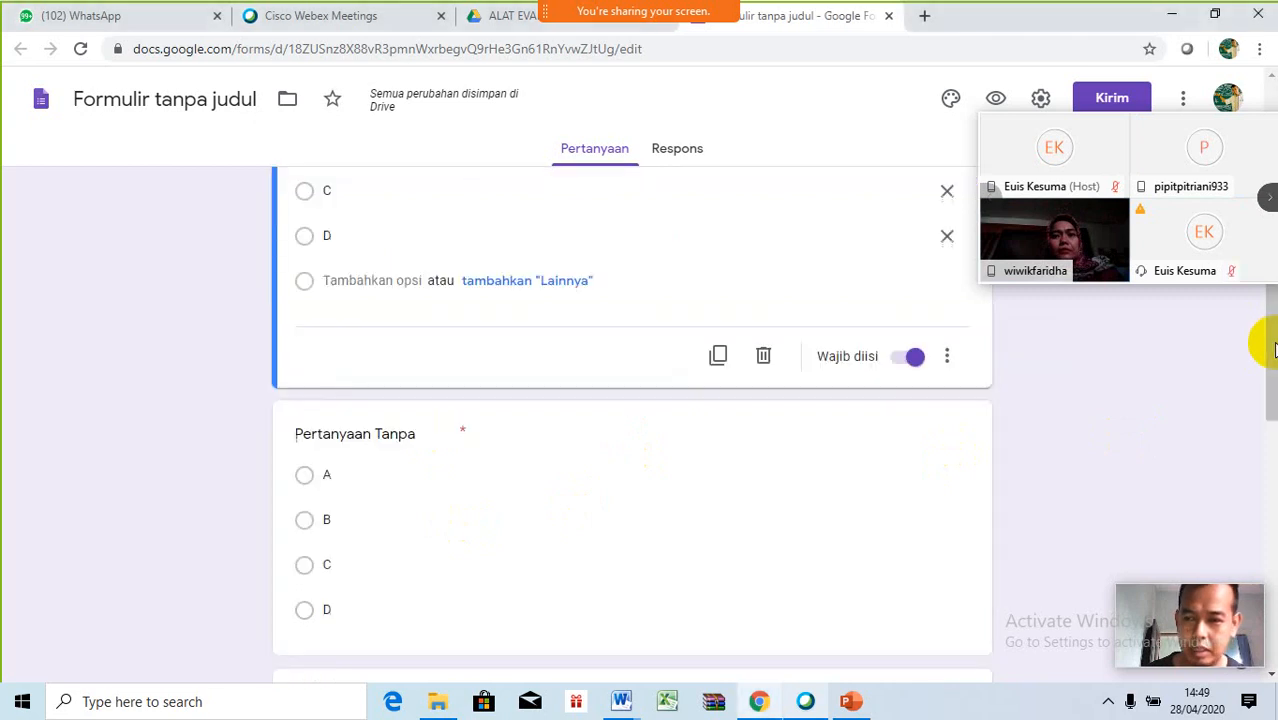
pyautogui.moveTo(1275, 350); pyautogui.dragTo(1270, 283)
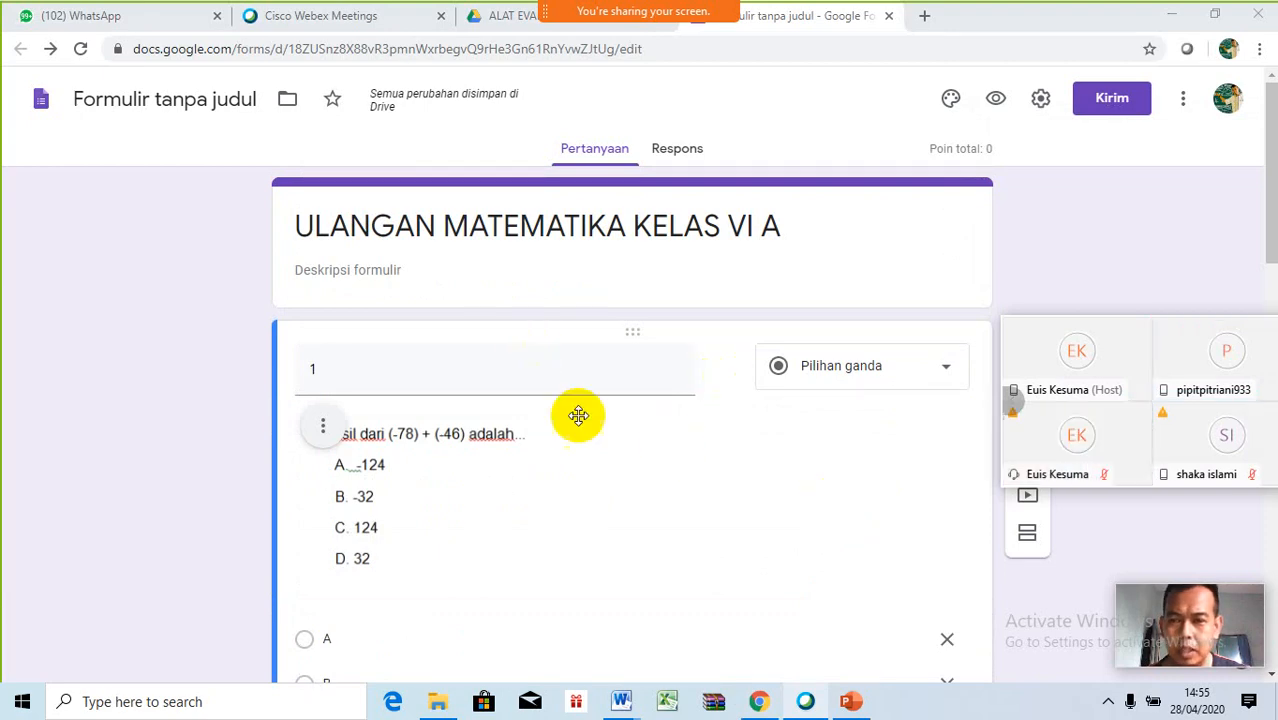
pyautogui.click(1040, 98)
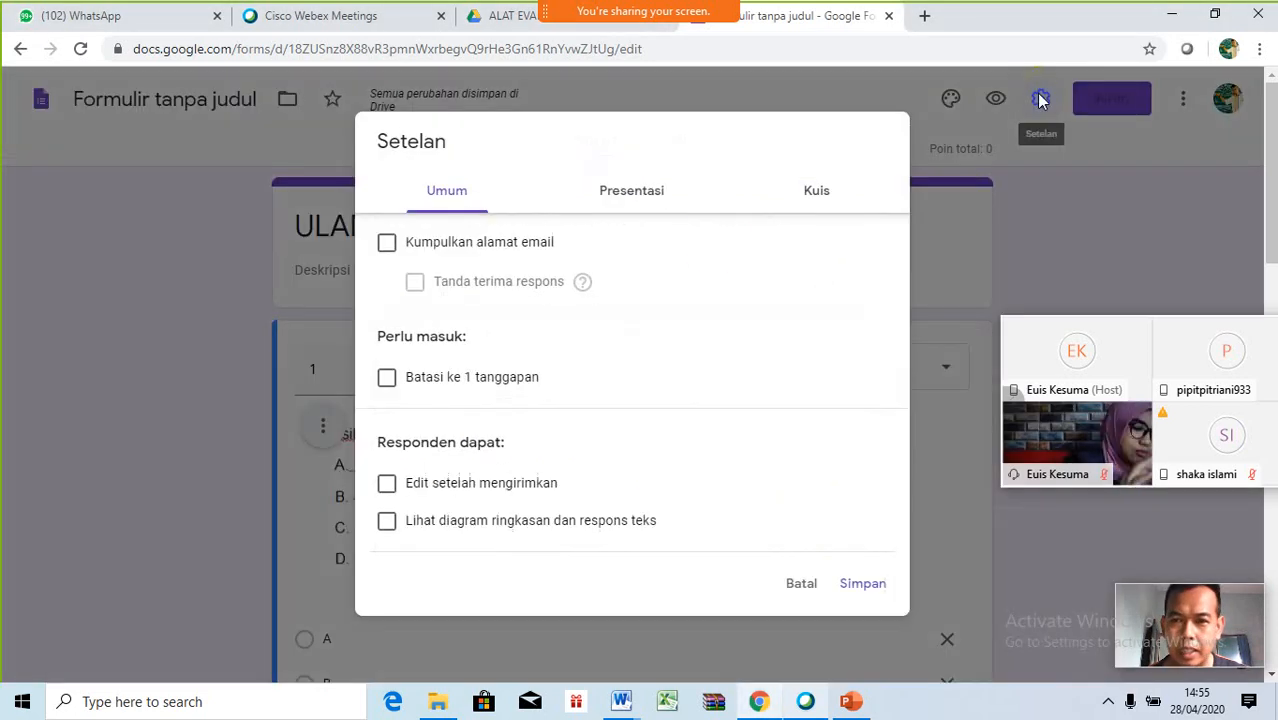
pyautogui.click(818, 198)
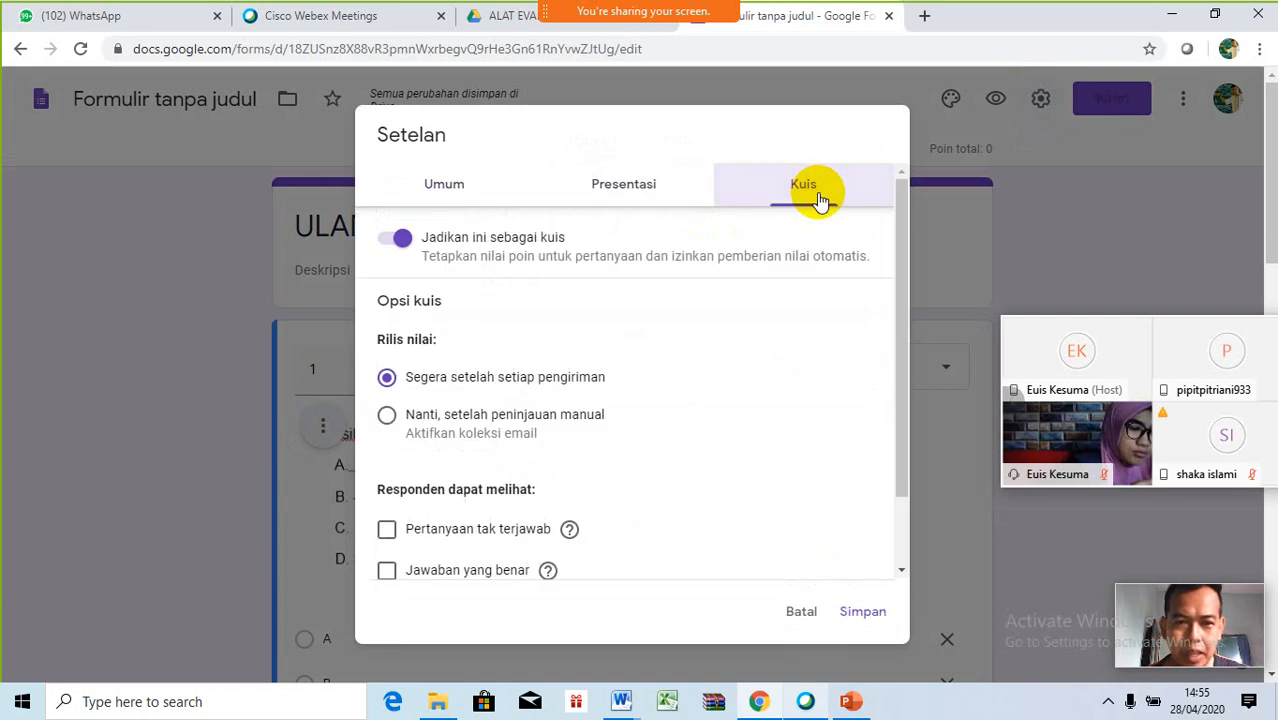
pyautogui.click(401, 243)
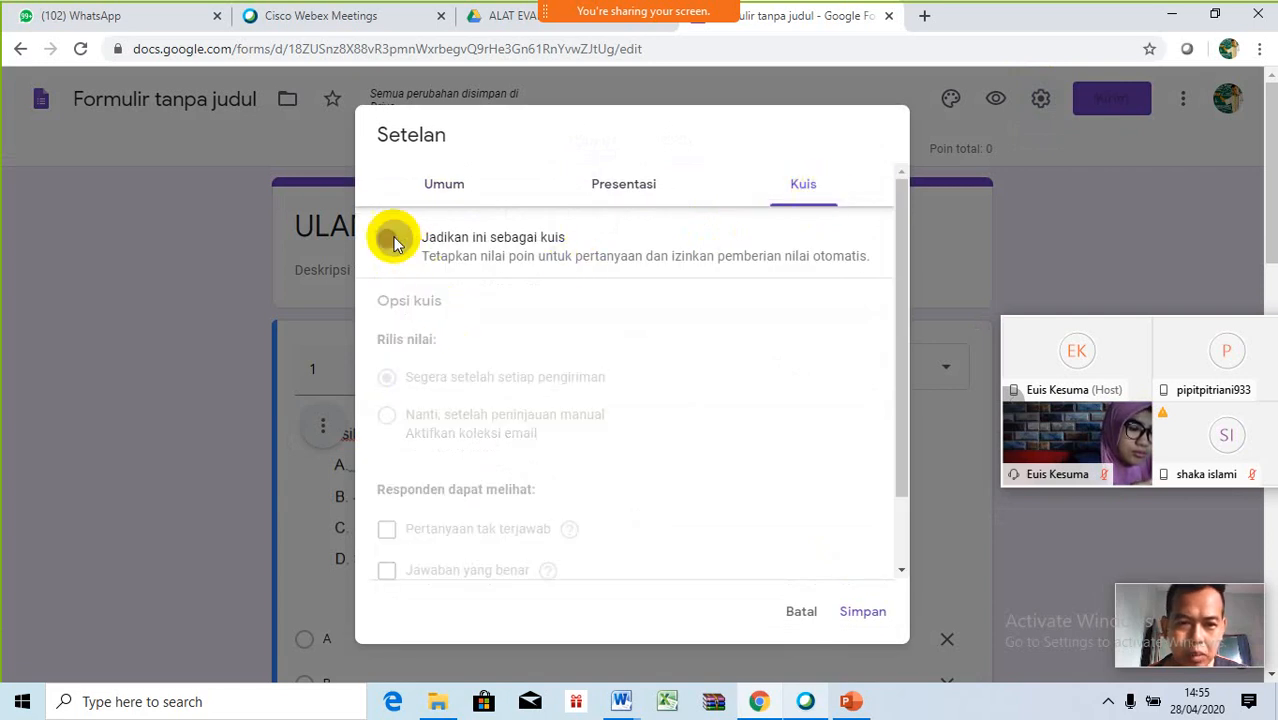
pyautogui.click(398, 243)
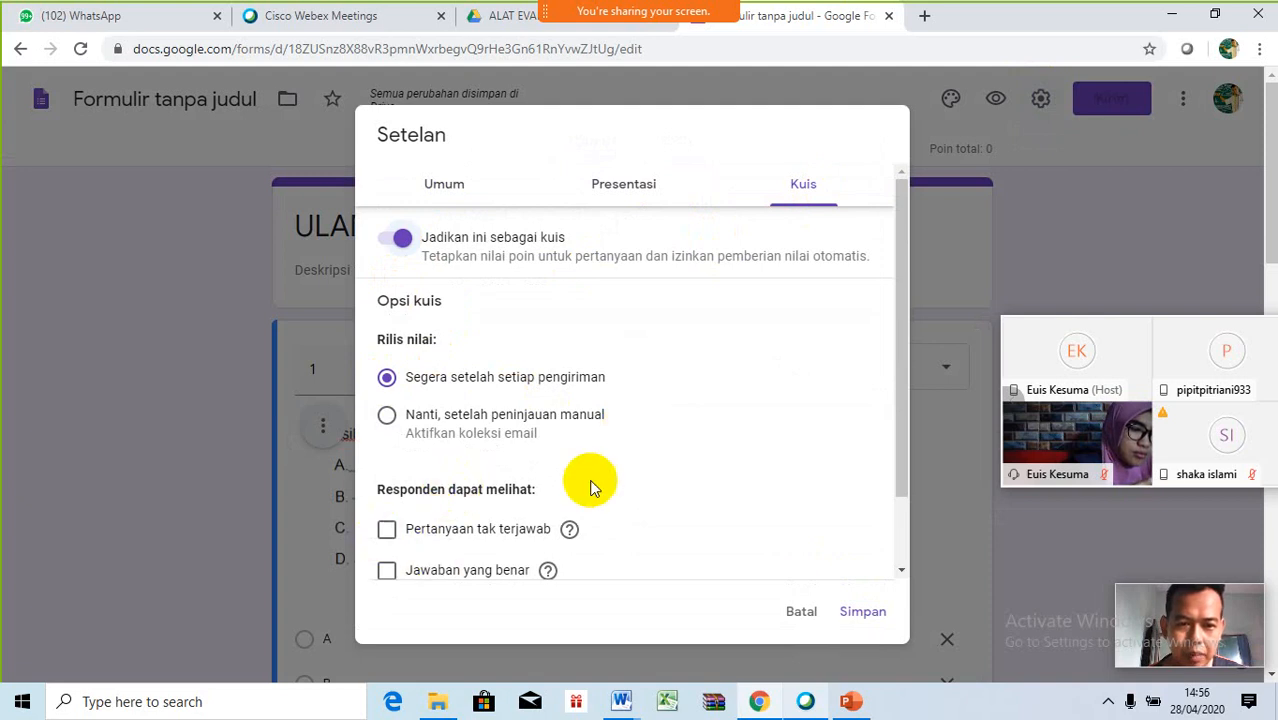
pyautogui.moveTo(900, 402); pyautogui.dragTo(903, 500)
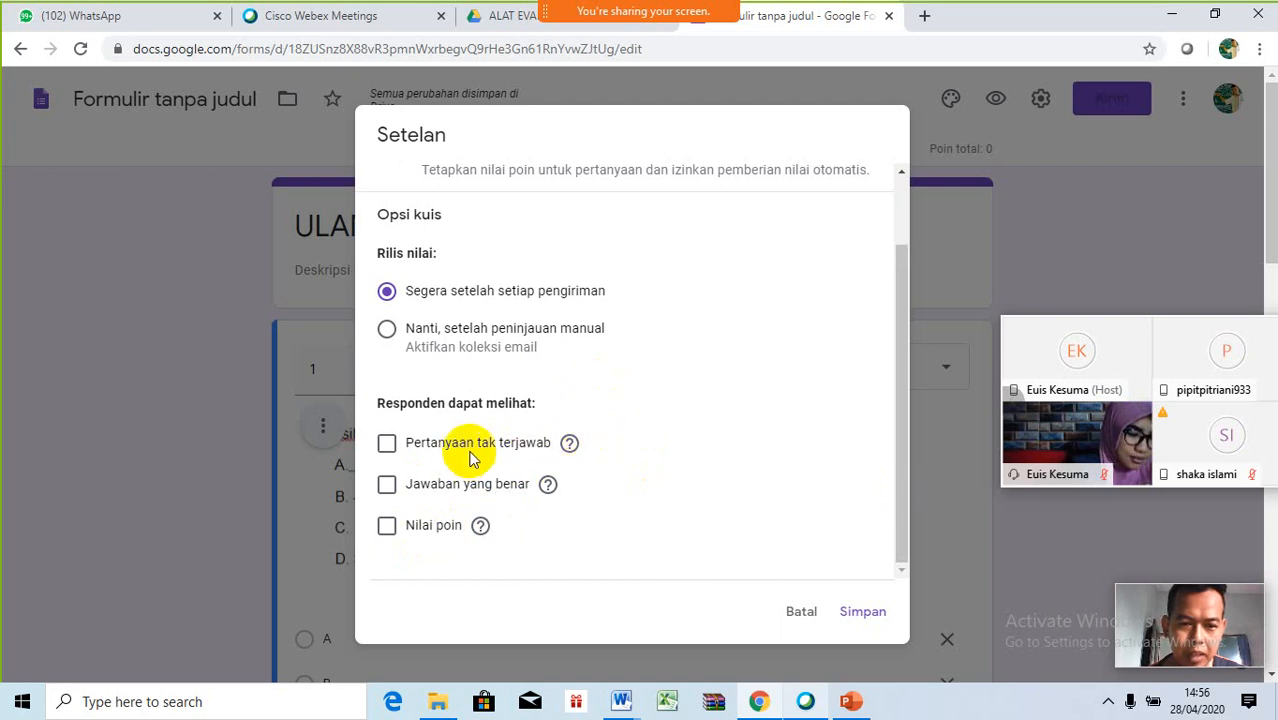
pyautogui.click(868, 611)
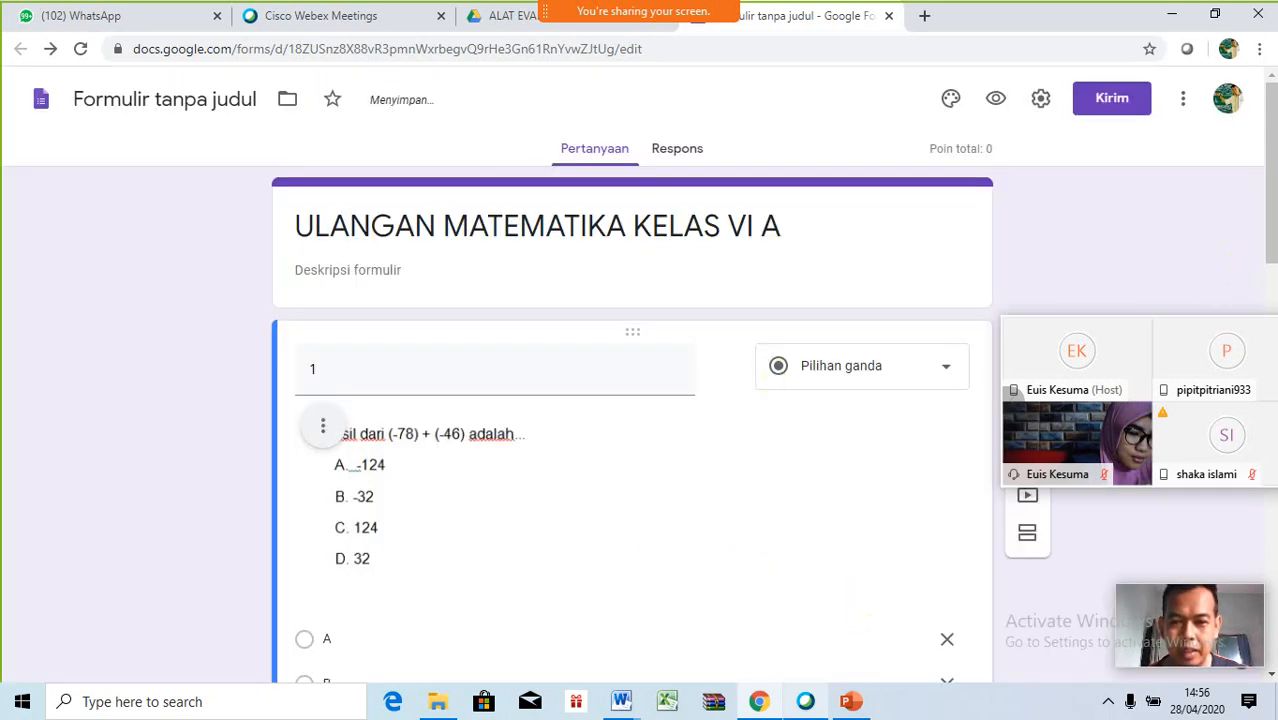
# - Set question 1's answer key to option A, worth 2 points
pyautogui.click(1275, 229)
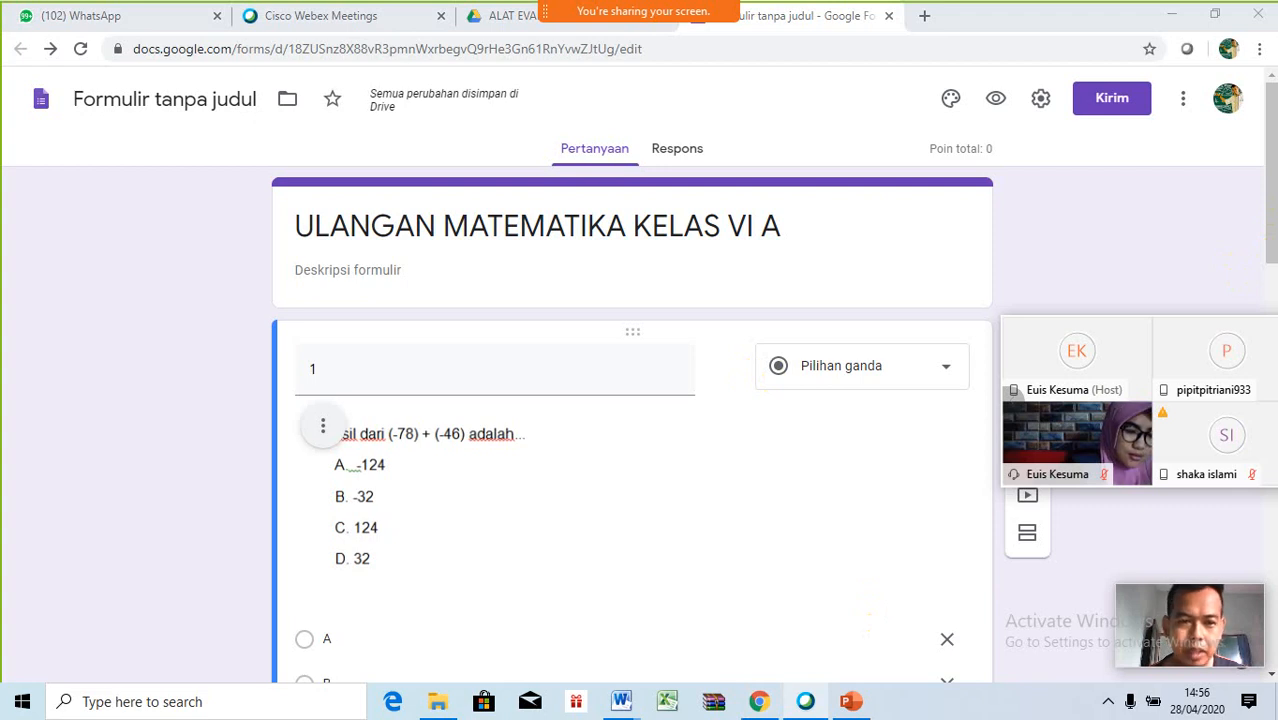
pyautogui.moveTo(1271, 194); pyautogui.dragTo(1271, 249)
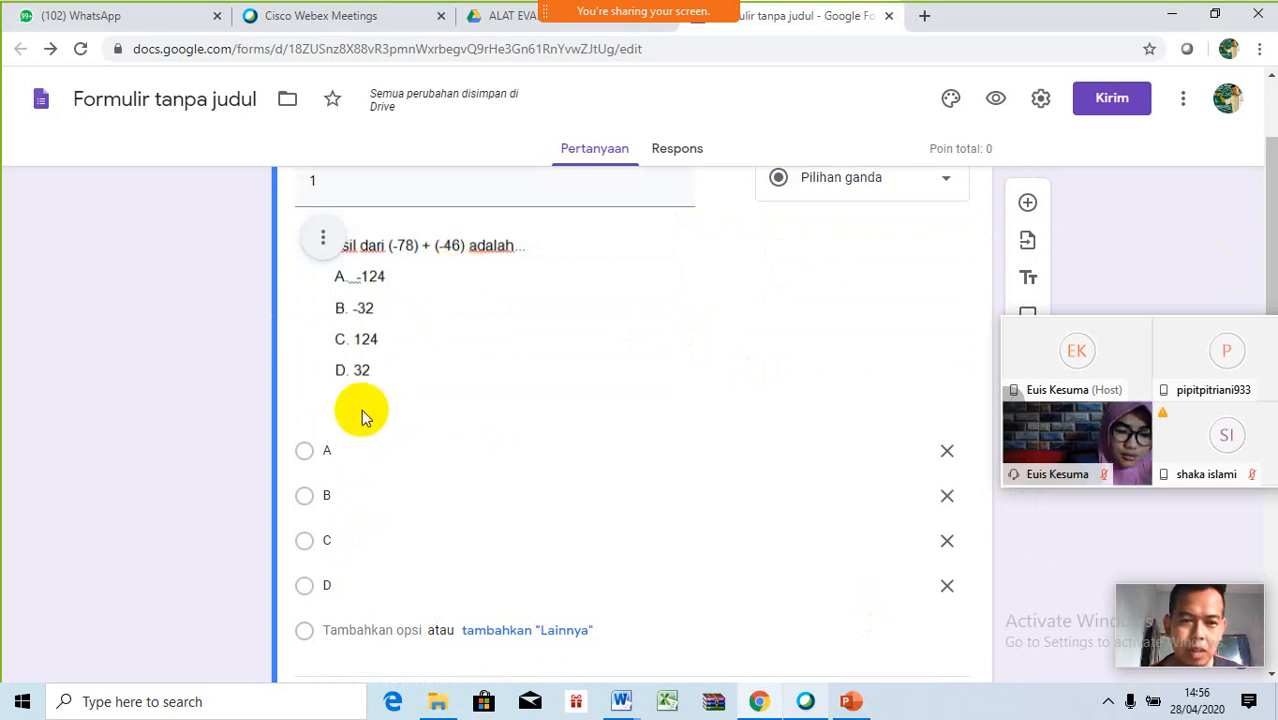
pyautogui.click(1130, 335)
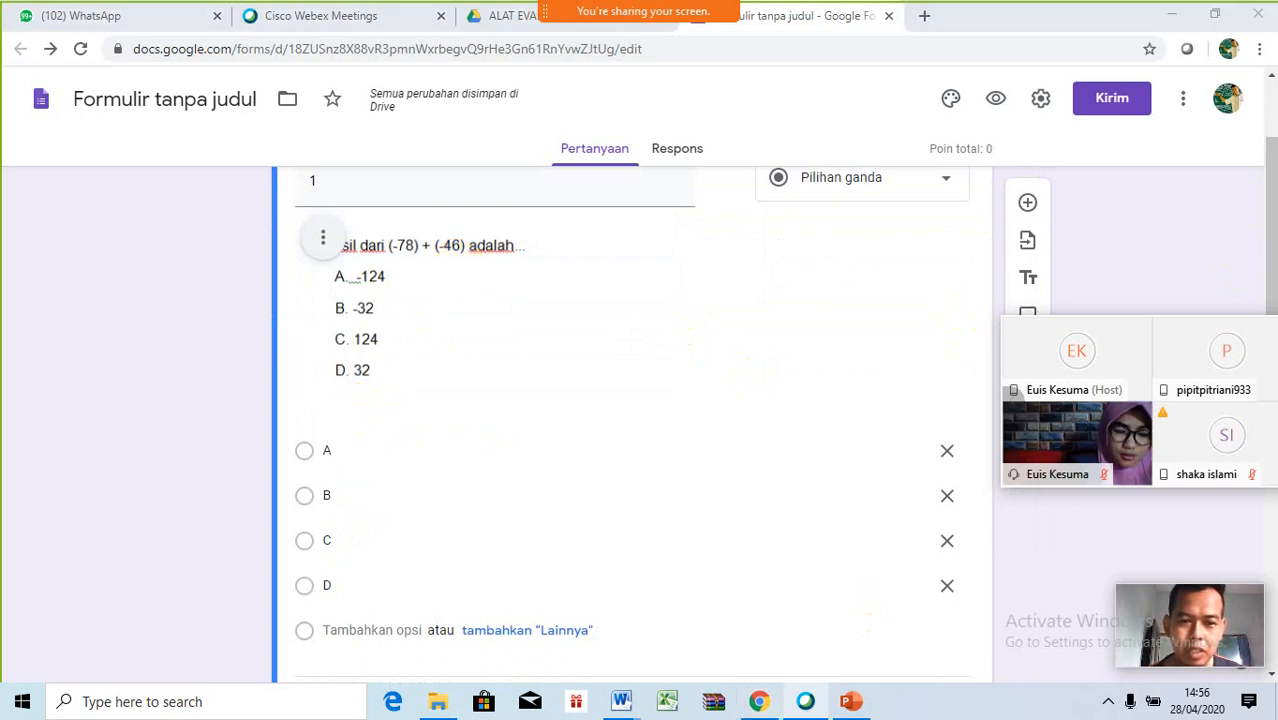
pyautogui.moveTo(1270, 186); pyautogui.dragTo(1270, 202)
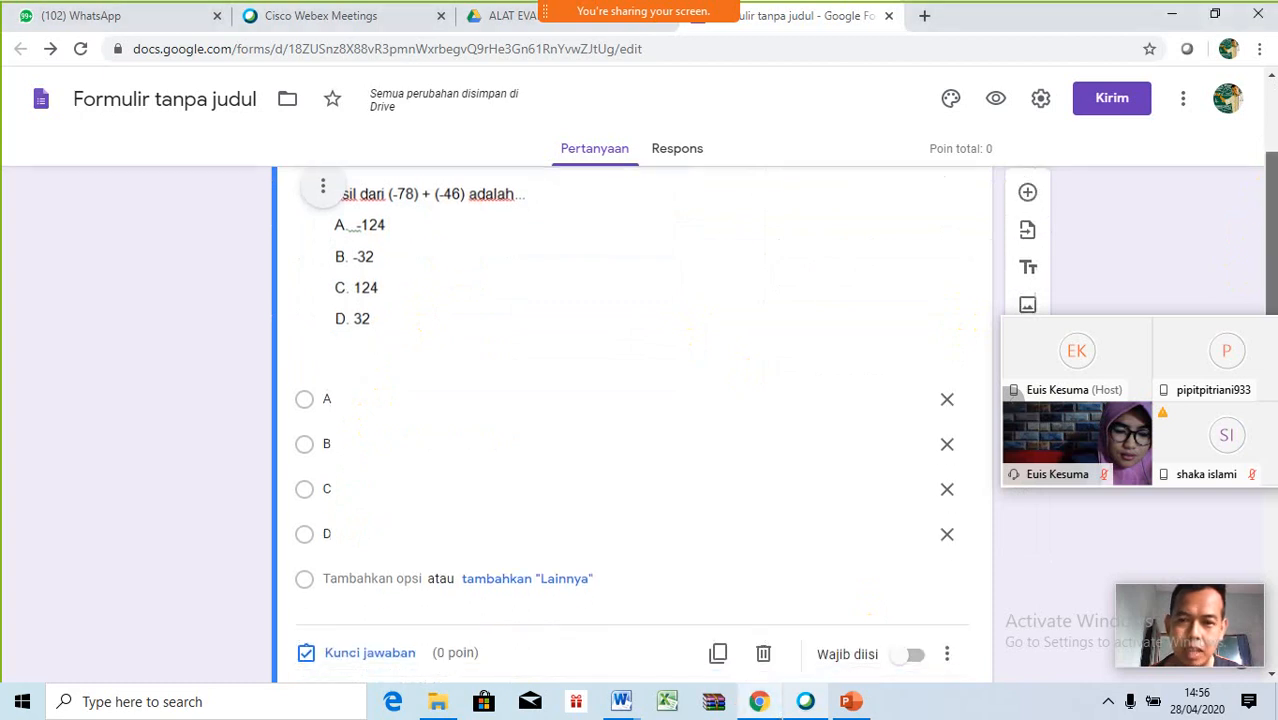
pyautogui.click(370, 653)
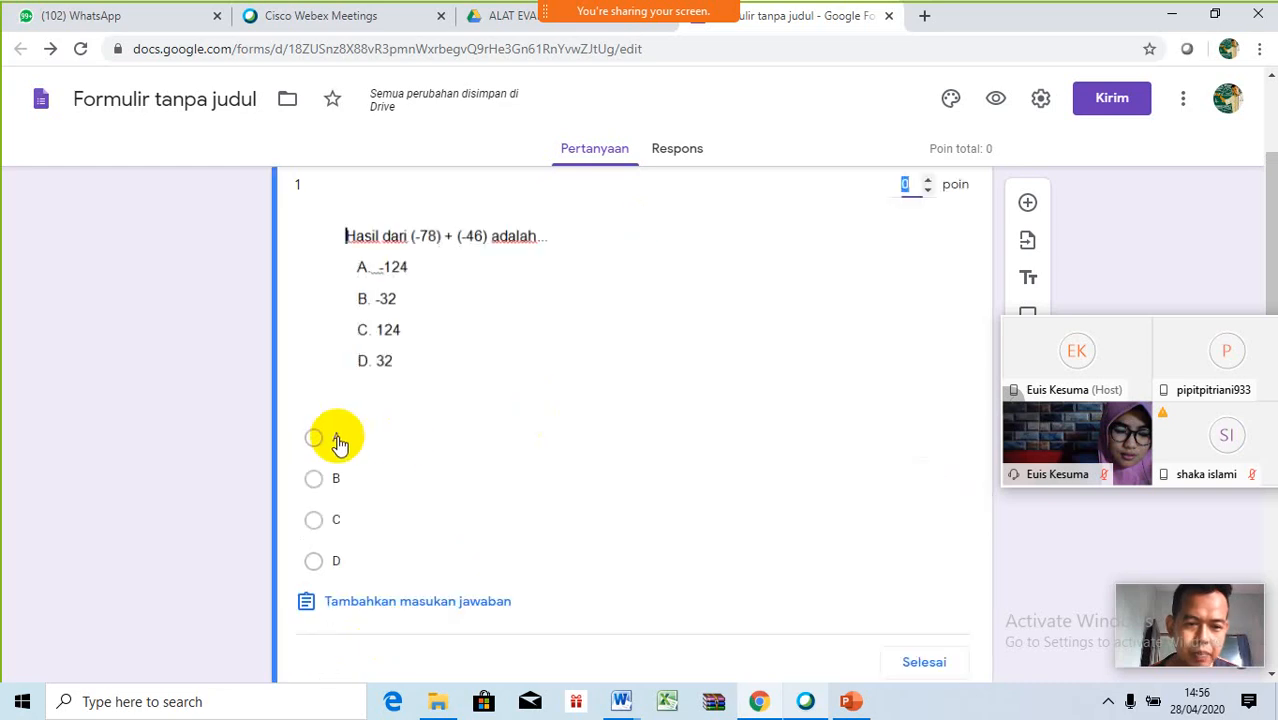
pyautogui.click(320, 440)
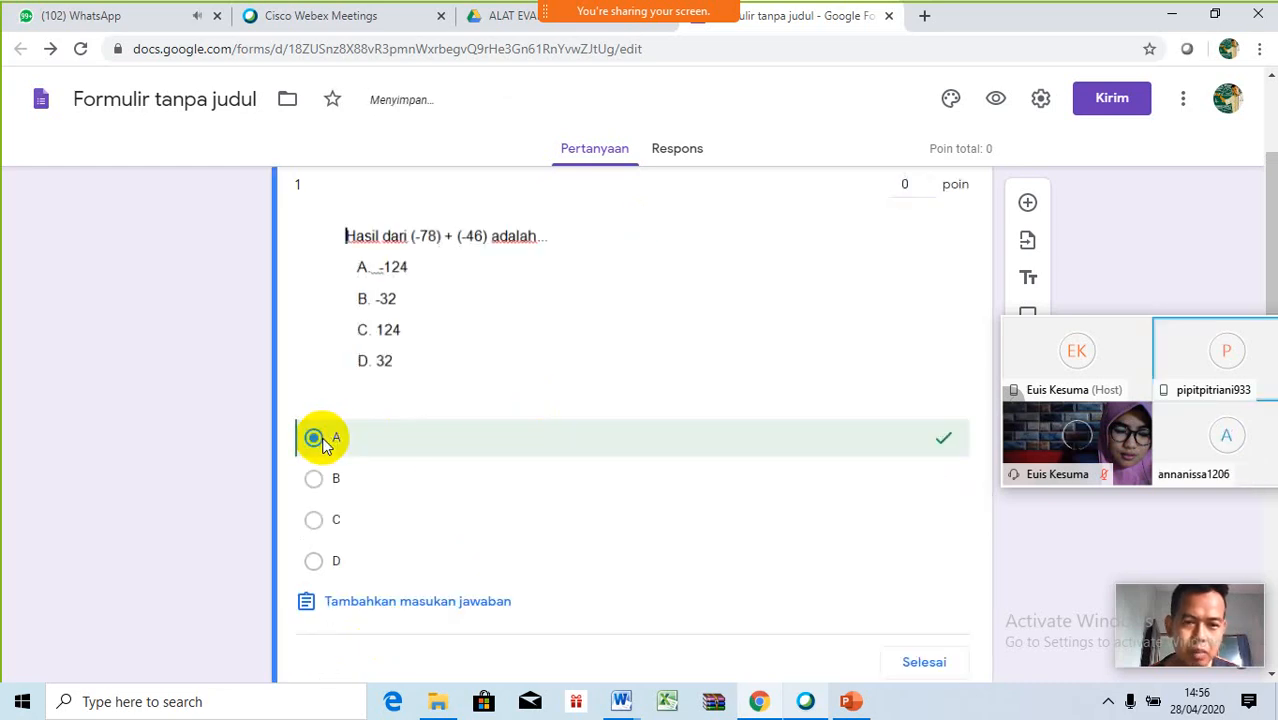
pyautogui.click(908, 187)
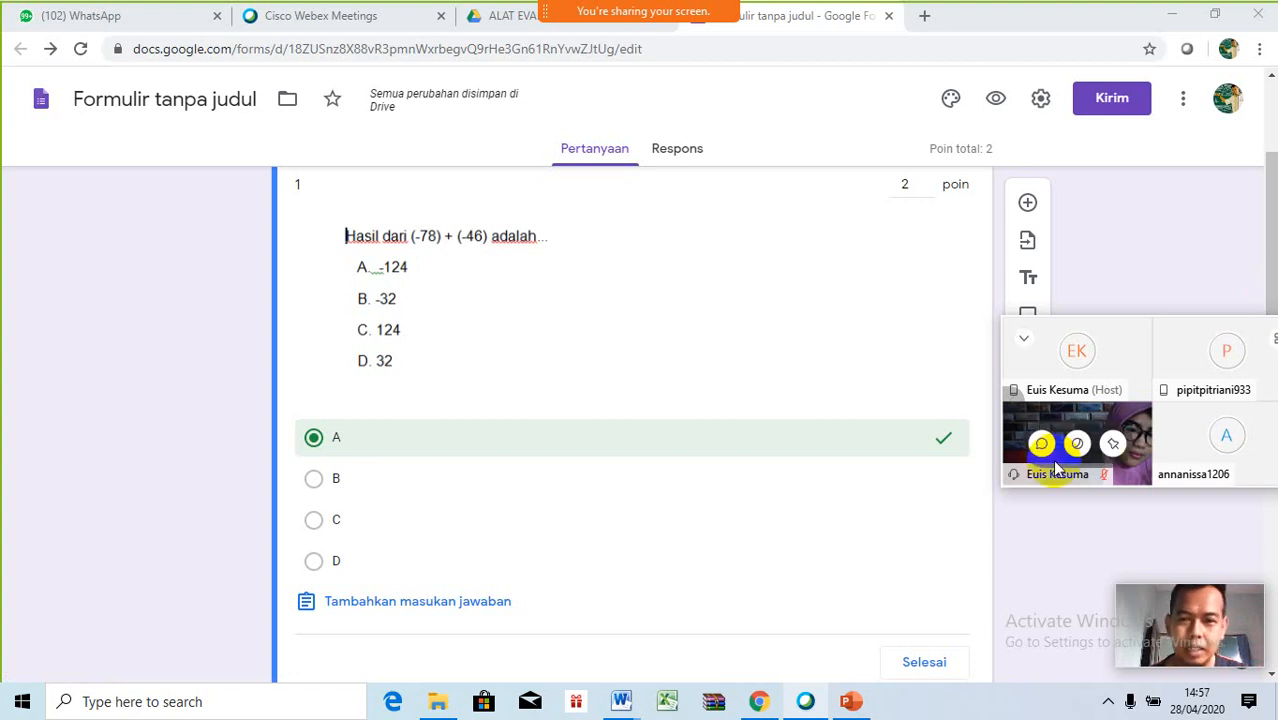
pyautogui.click(926, 668)
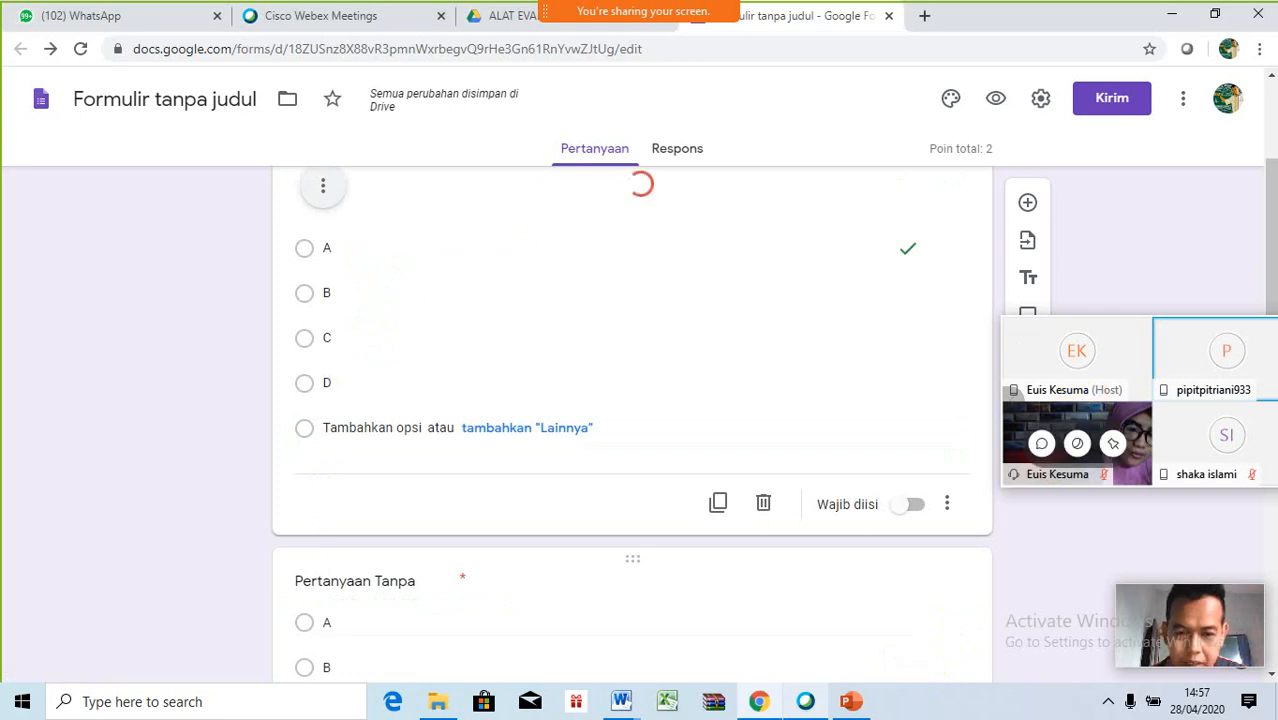
# - Insert the image of the (-273) - (-628) problem into the second question and title that question 2
pyautogui.moveTo(1274, 173); pyautogui.dragTo(1274, 211)
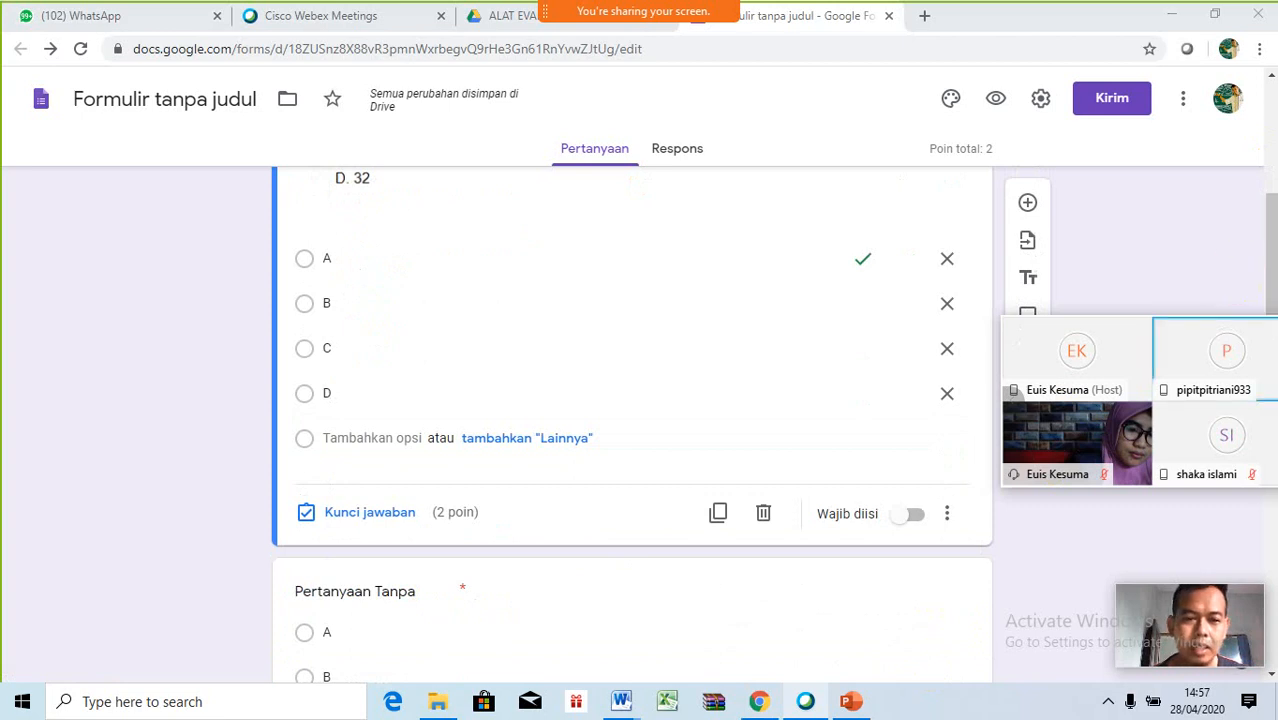
pyautogui.click(435, 601)
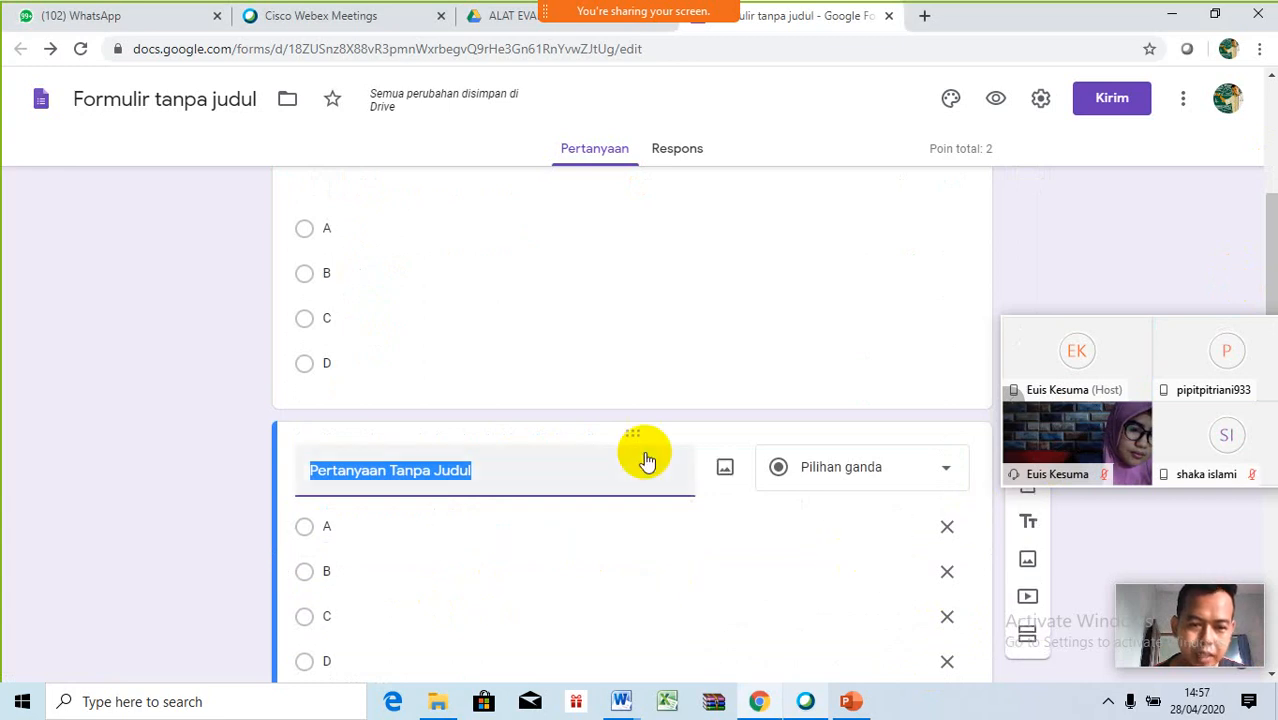
pyautogui.click(726, 470)
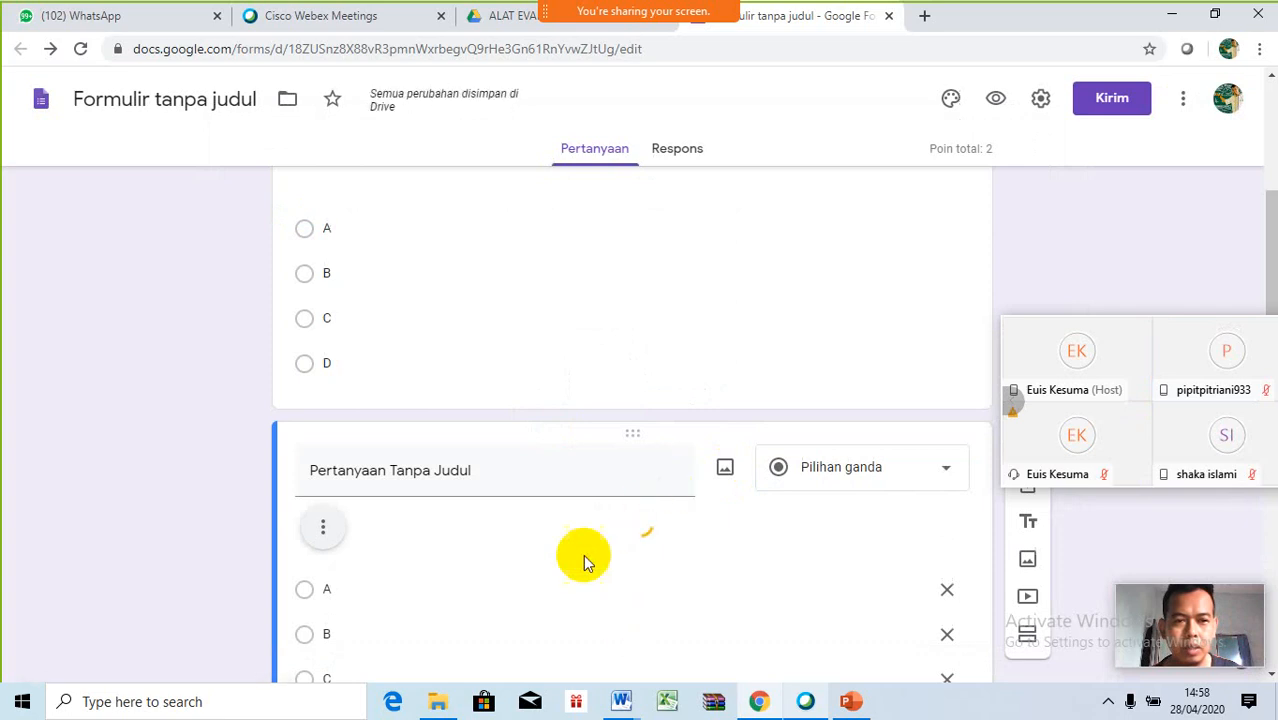
pyautogui.click(415, 478)
pyautogui.write('2')
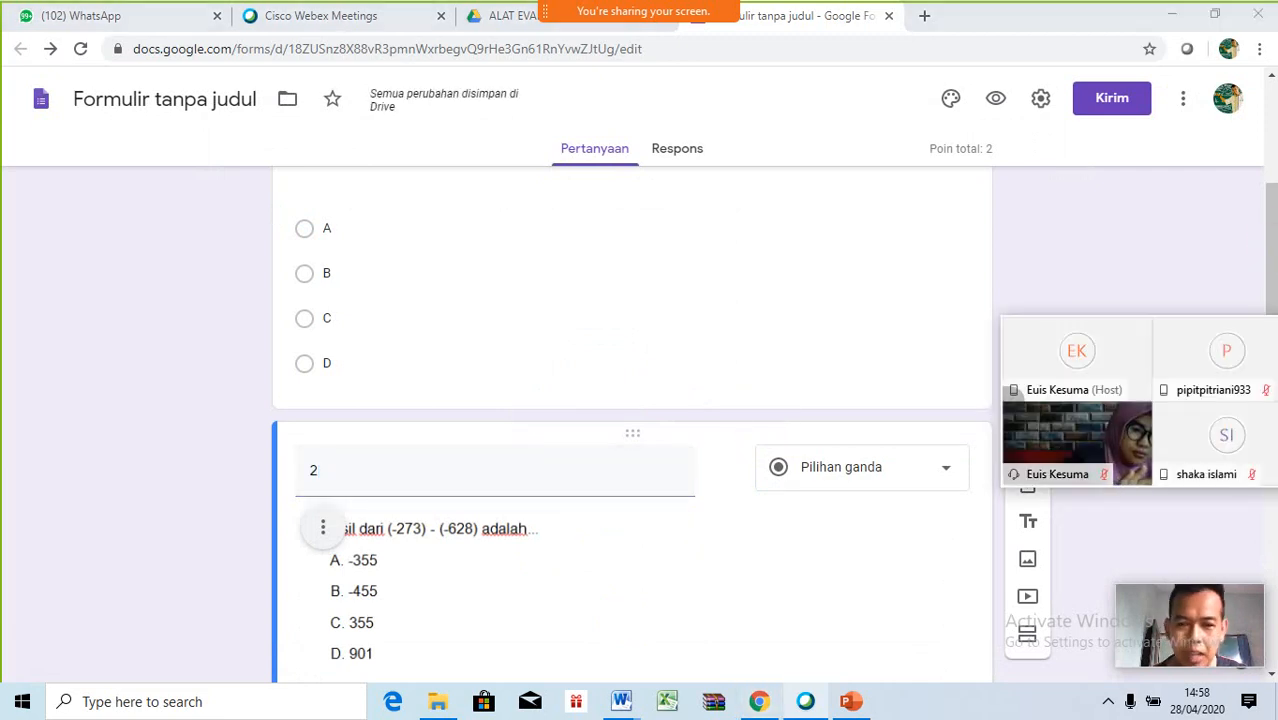
pyautogui.click(1272, 231)
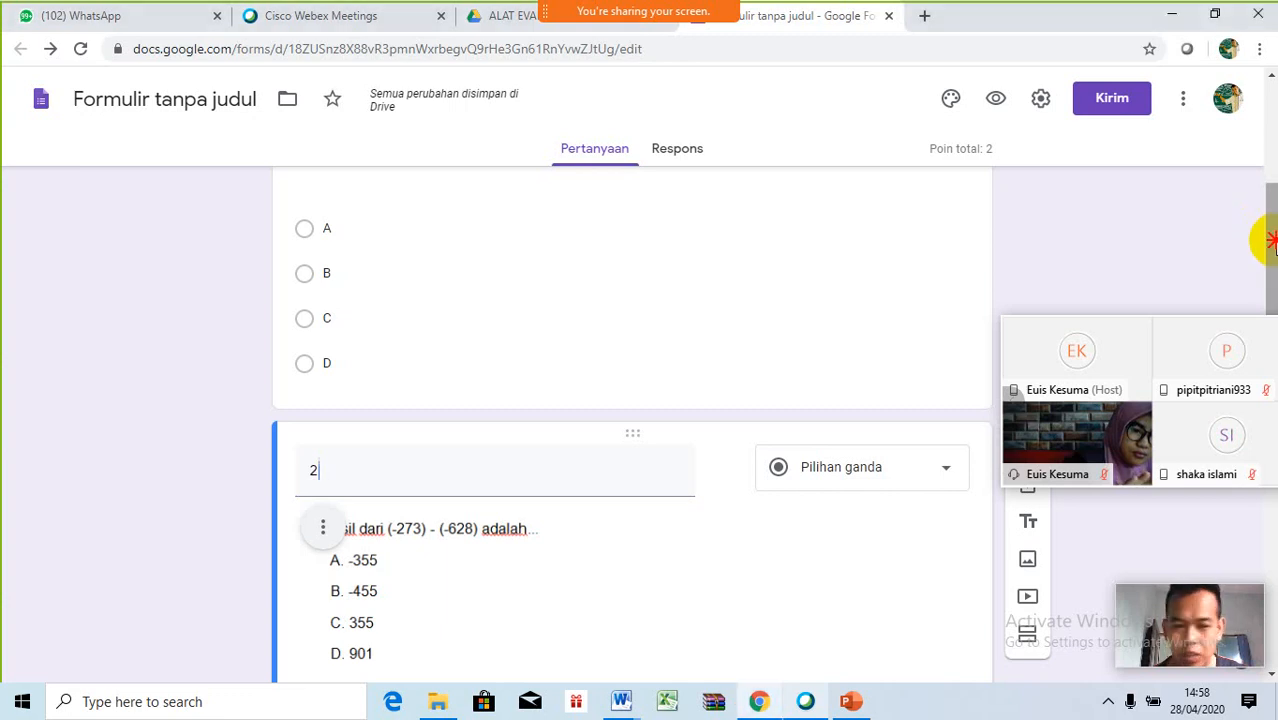
# - Set question 2's answer key to option A, worth 2 points
pyautogui.scroll(-1, 595, 622)
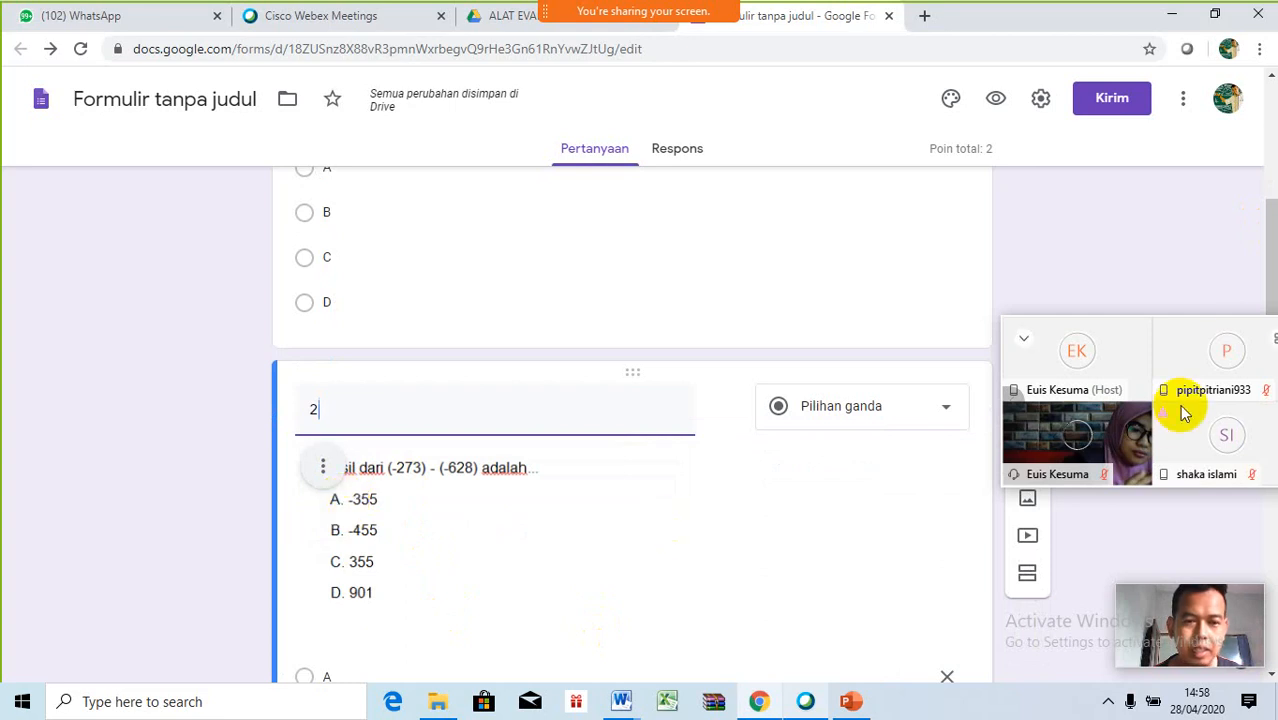
pyautogui.moveTo(1273, 266); pyautogui.dragTo(1273, 284)
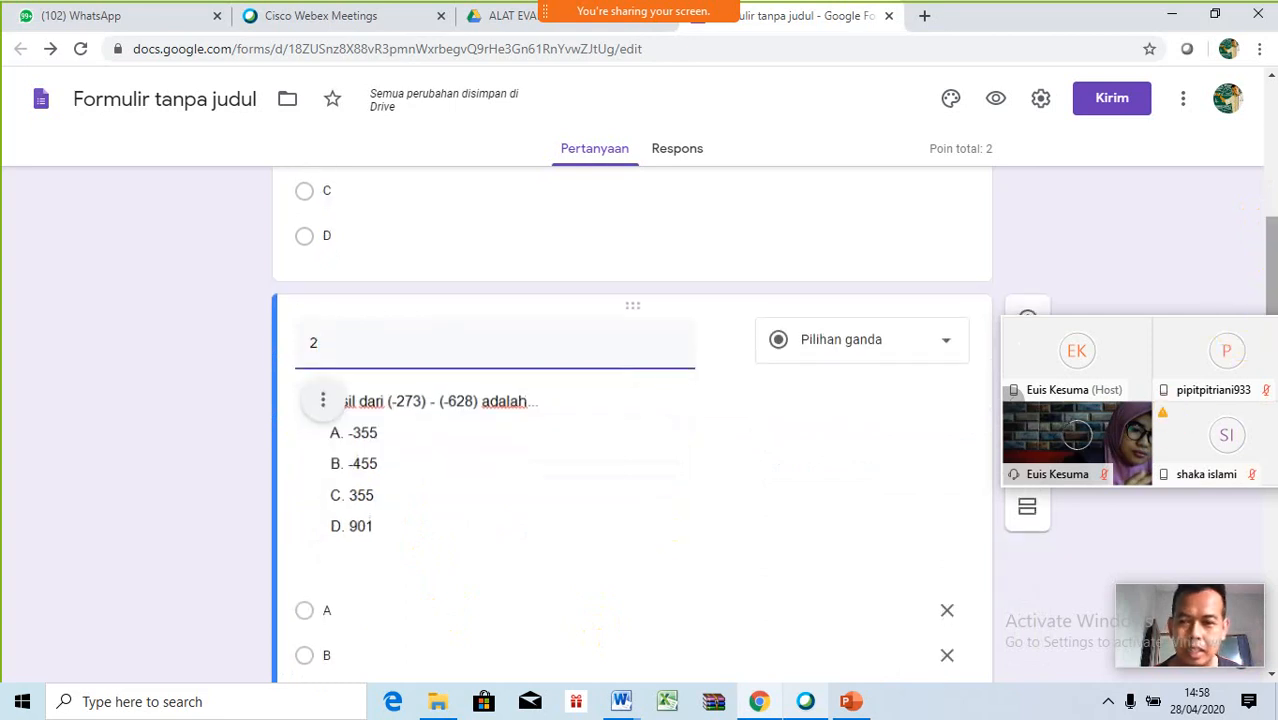
pyautogui.click(300, 610)
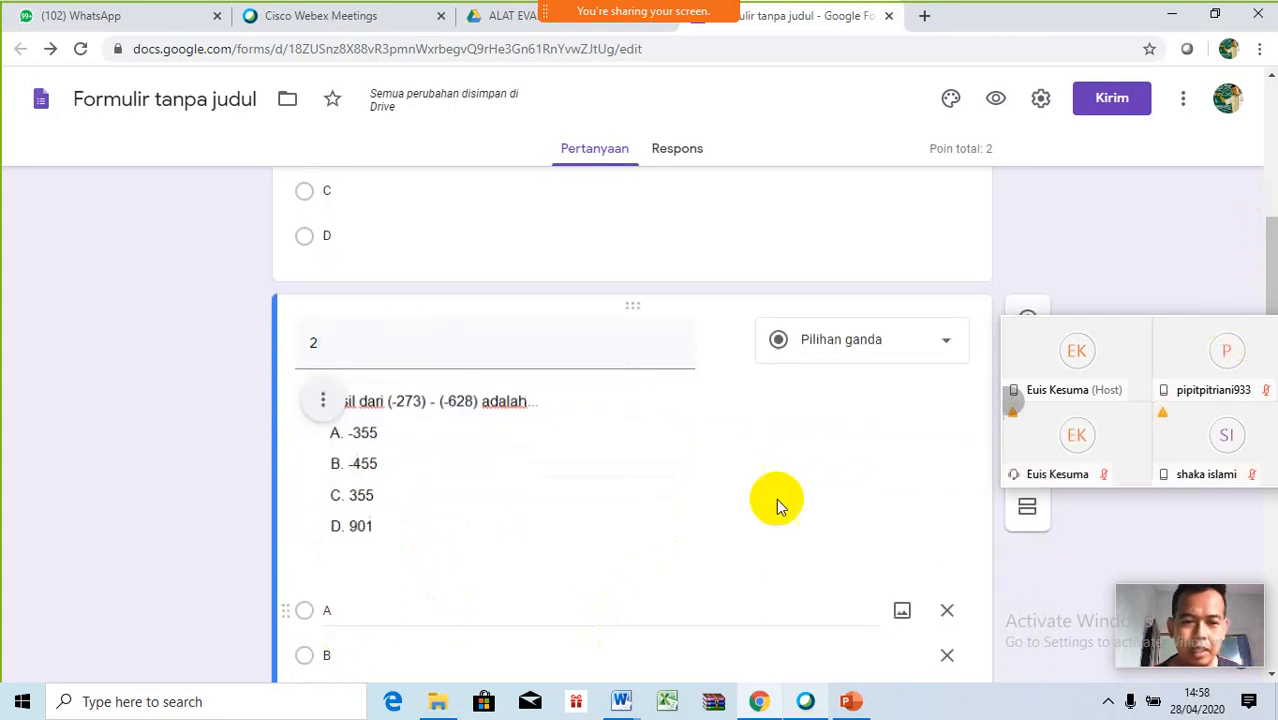
pyautogui.click(1270, 256)
pyautogui.moveTo(1273, 256); pyautogui.dragTo(1273, 323)
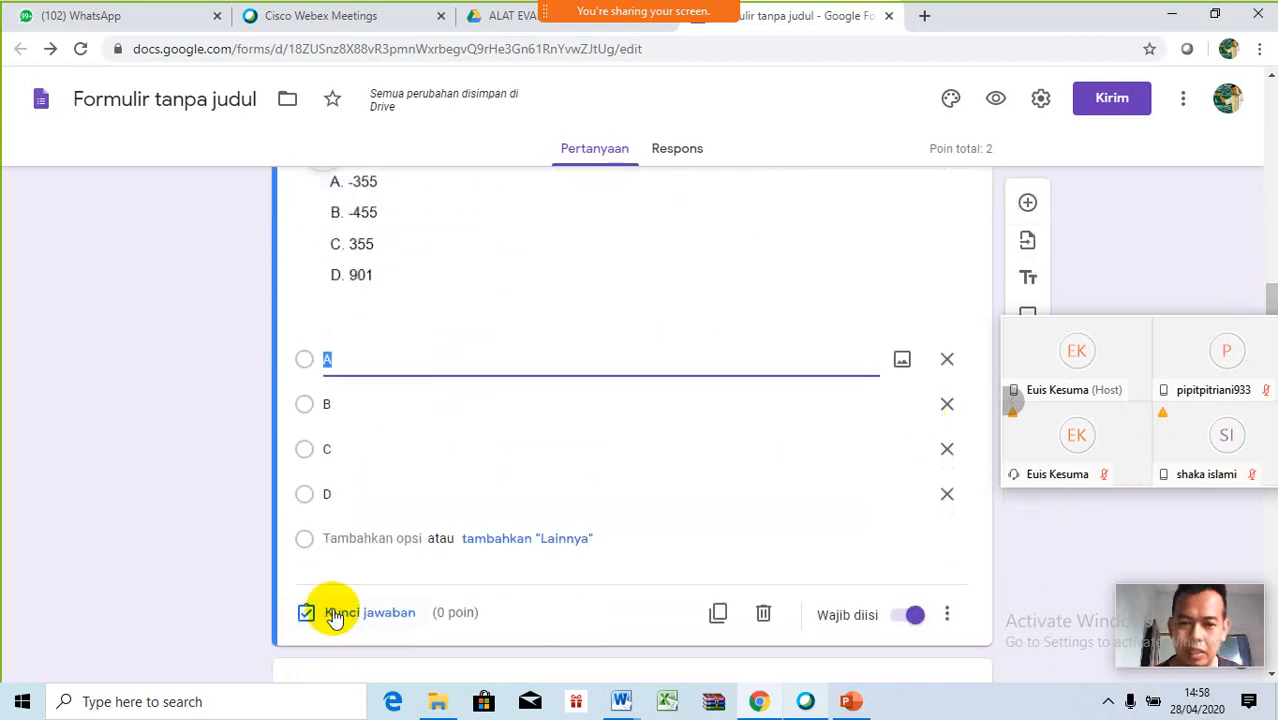
pyautogui.click(333, 612)
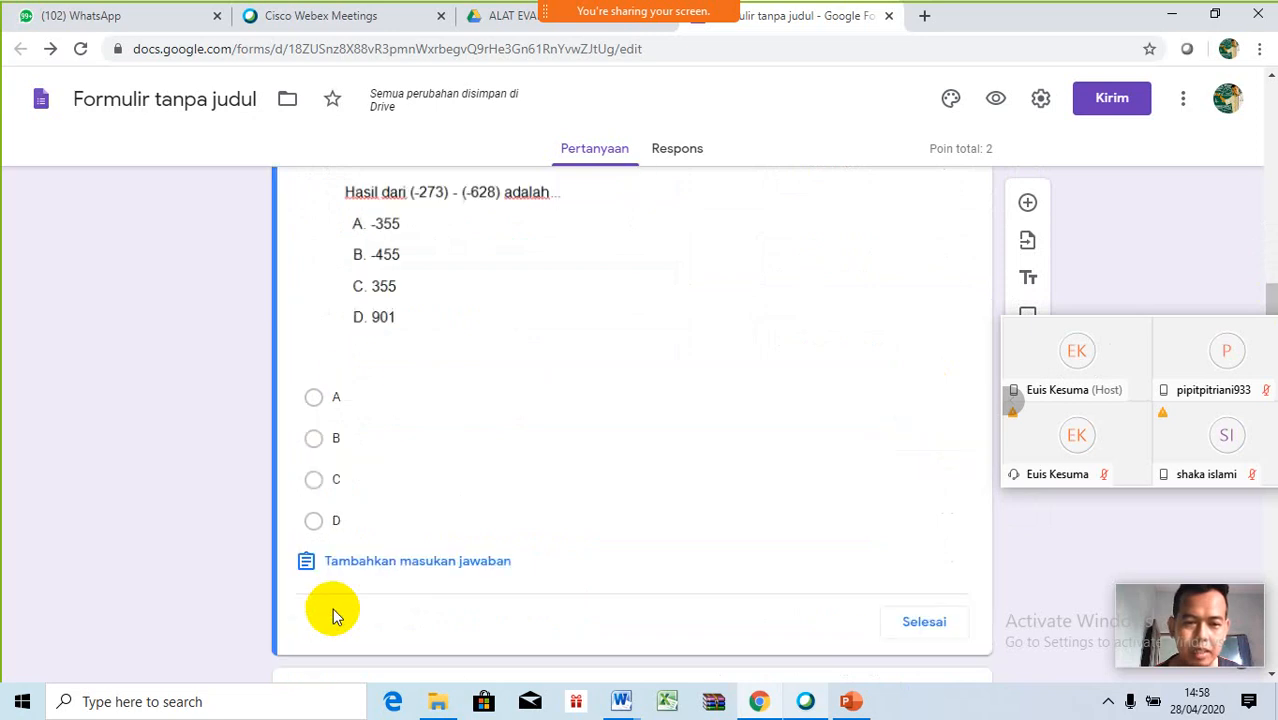
pyautogui.click(315, 399)
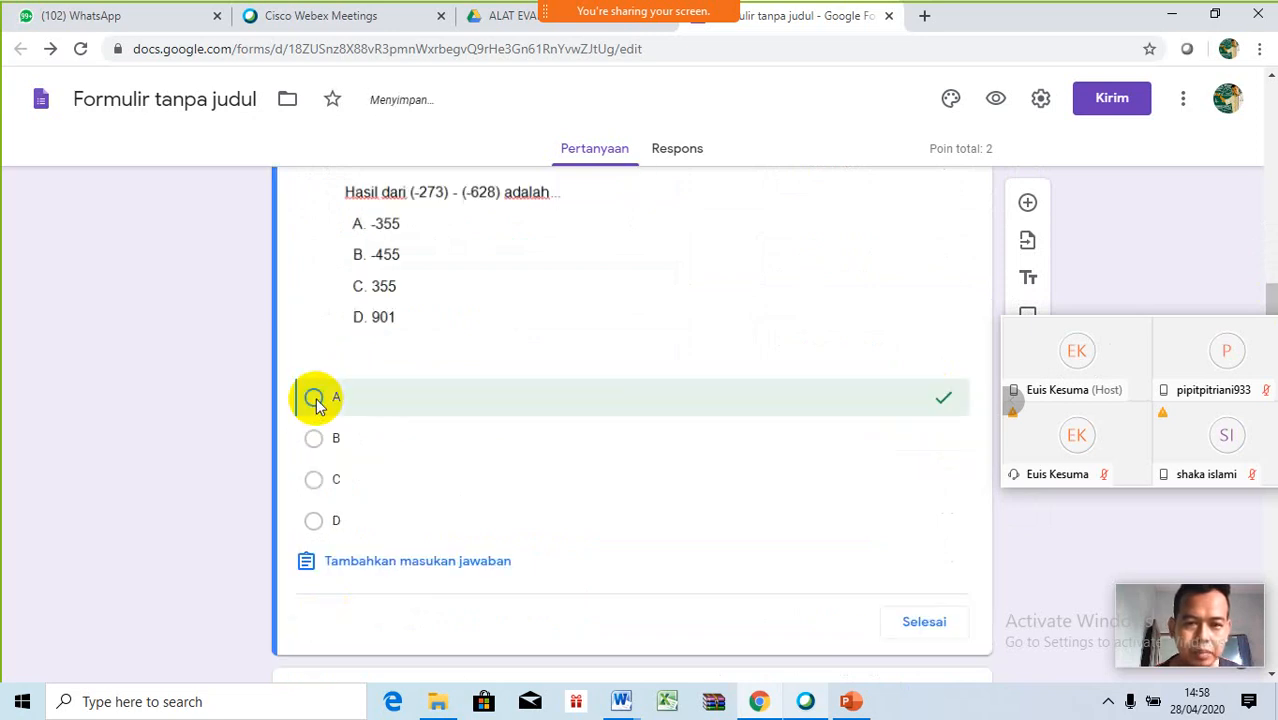
pyautogui.scroll(2, 1268, 290)
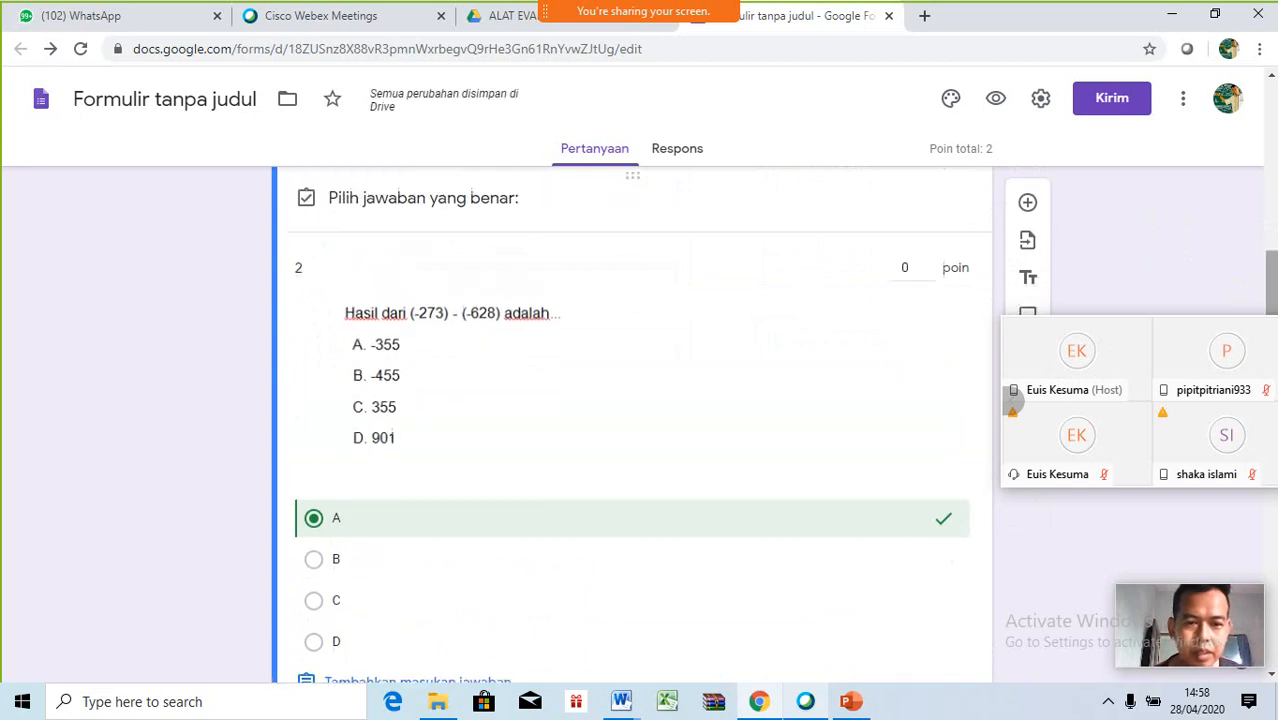
pyautogui.click(916, 269)
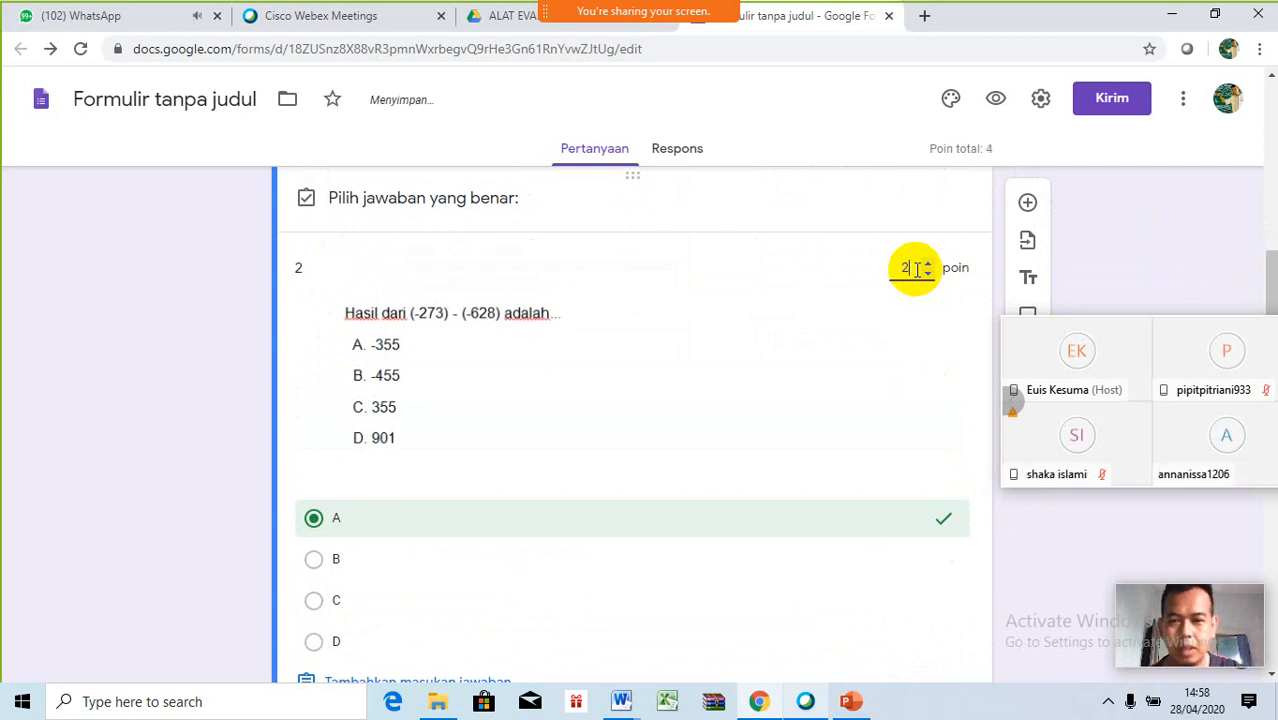
# - Upload image file 3 from the Downloads folder into an untitled question below question 2, and title that question 3
pyautogui.moveTo(1273, 287); pyautogui.dragTo(1272, 520)
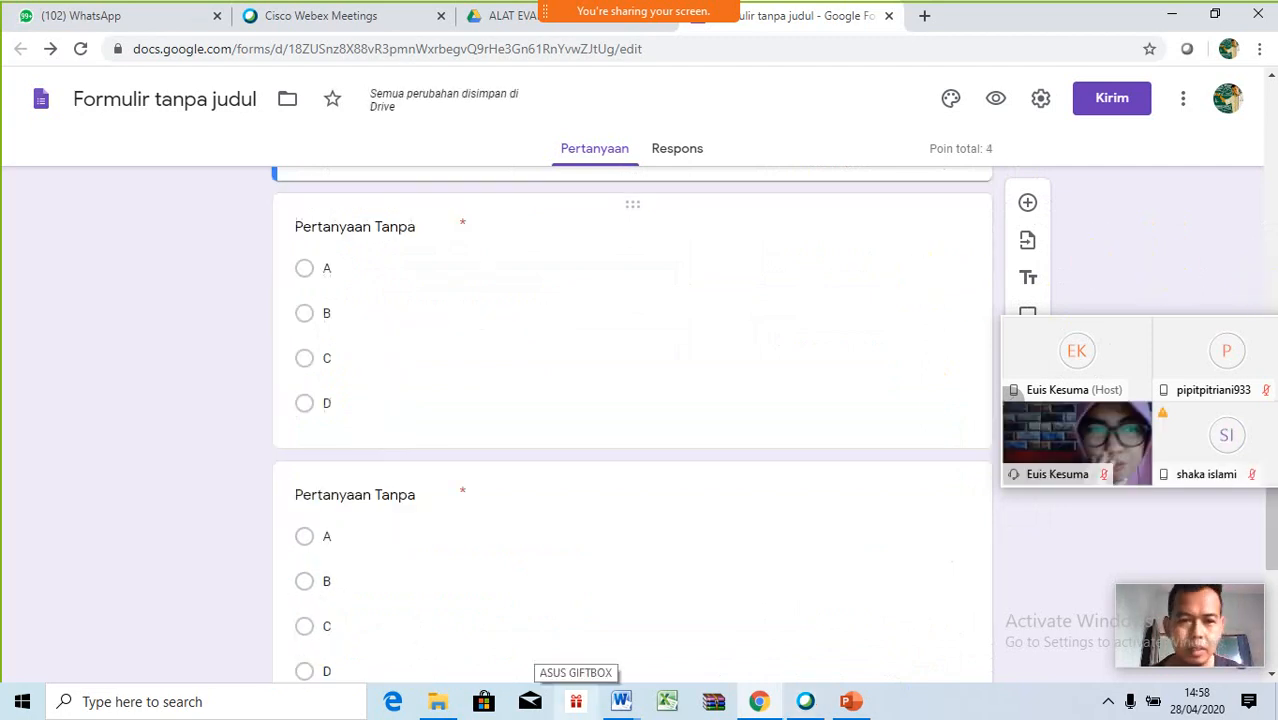
pyautogui.click(403, 230)
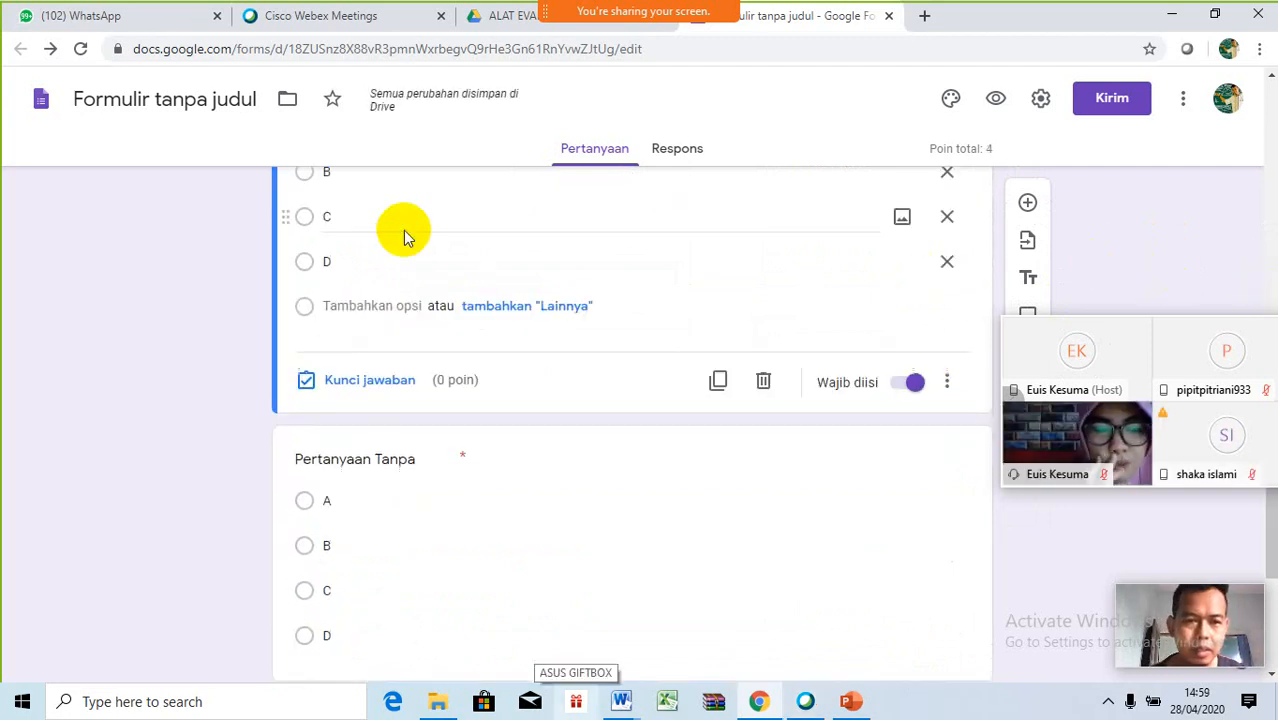
pyautogui.click(429, 465)
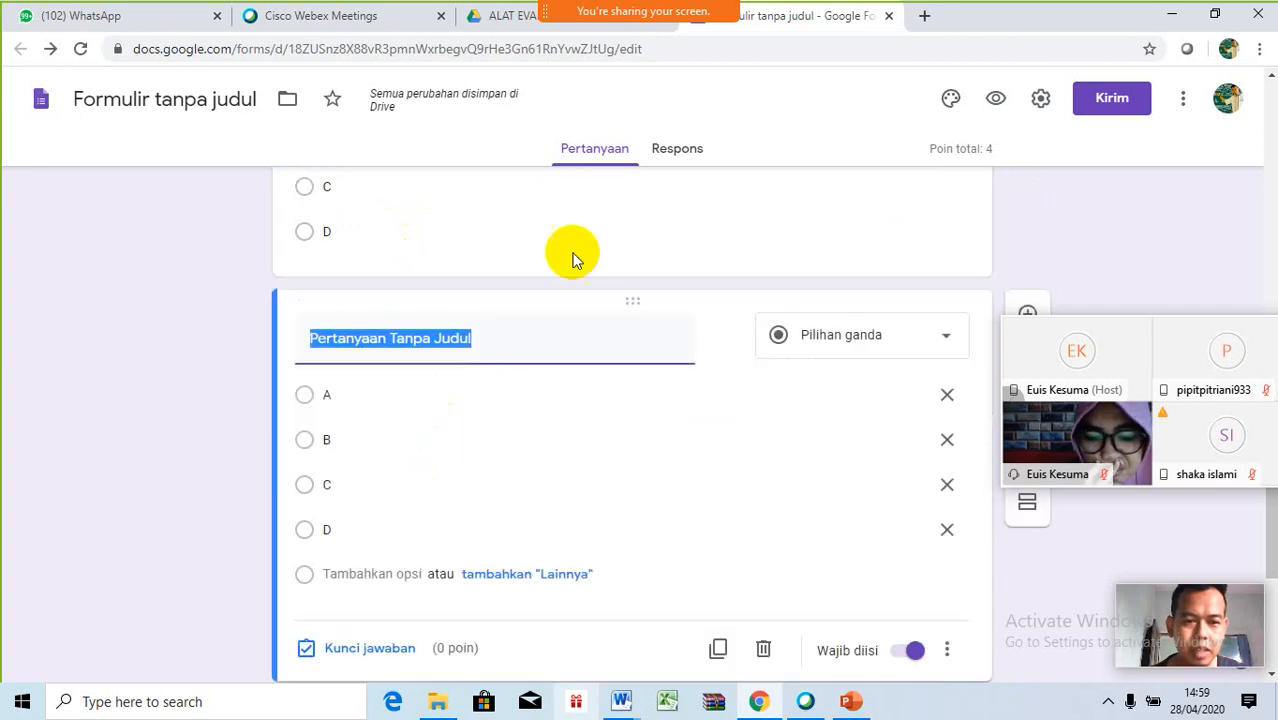
pyautogui.click(726, 336)
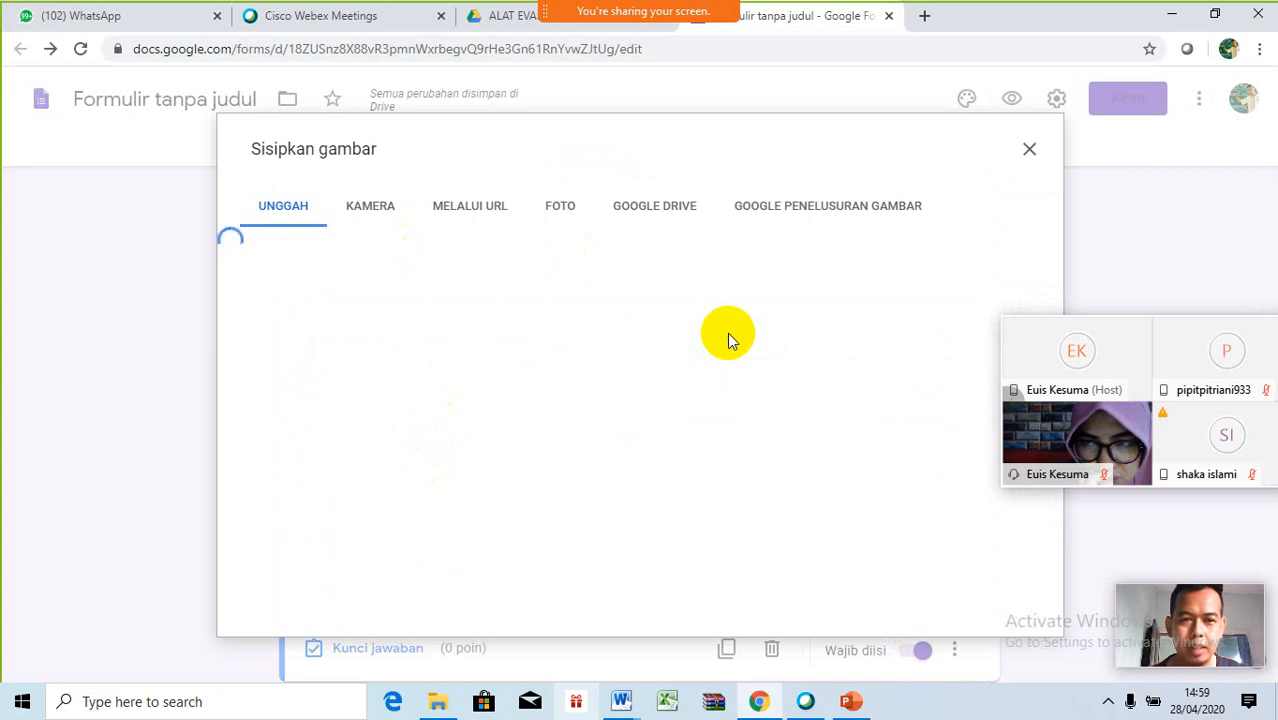
pyautogui.click(640, 491)
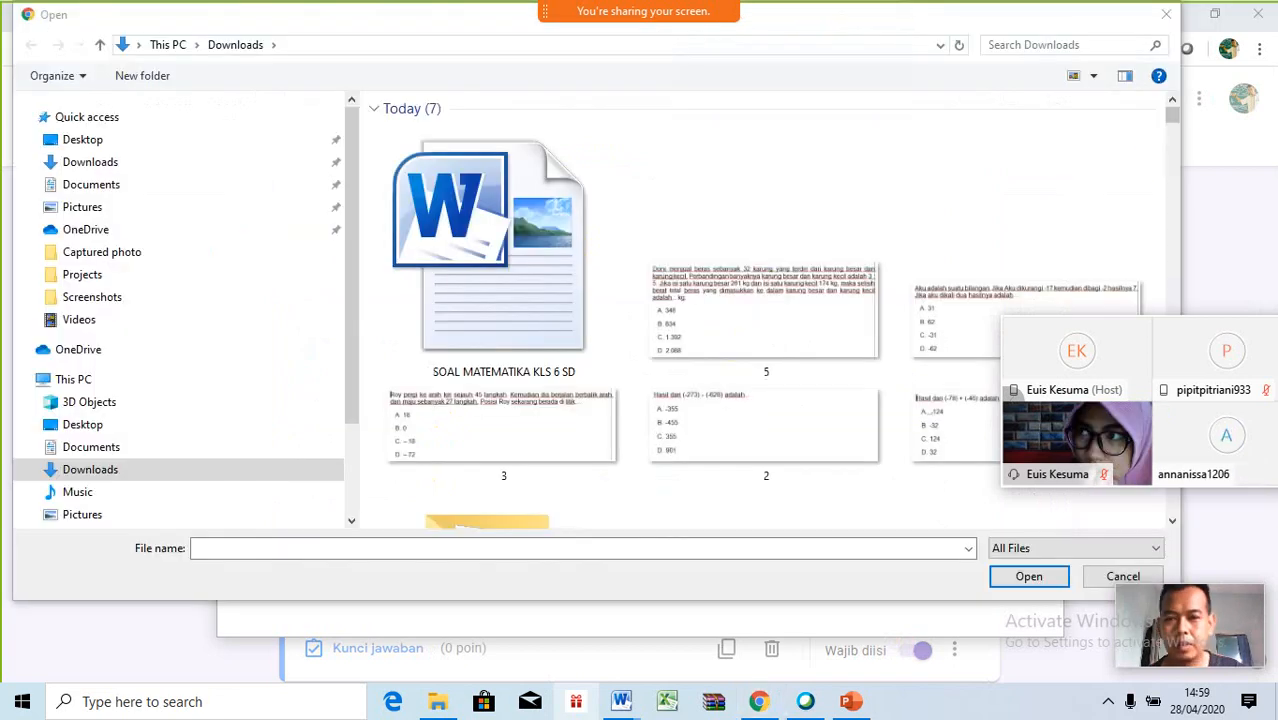
pyautogui.click(1168, 148)
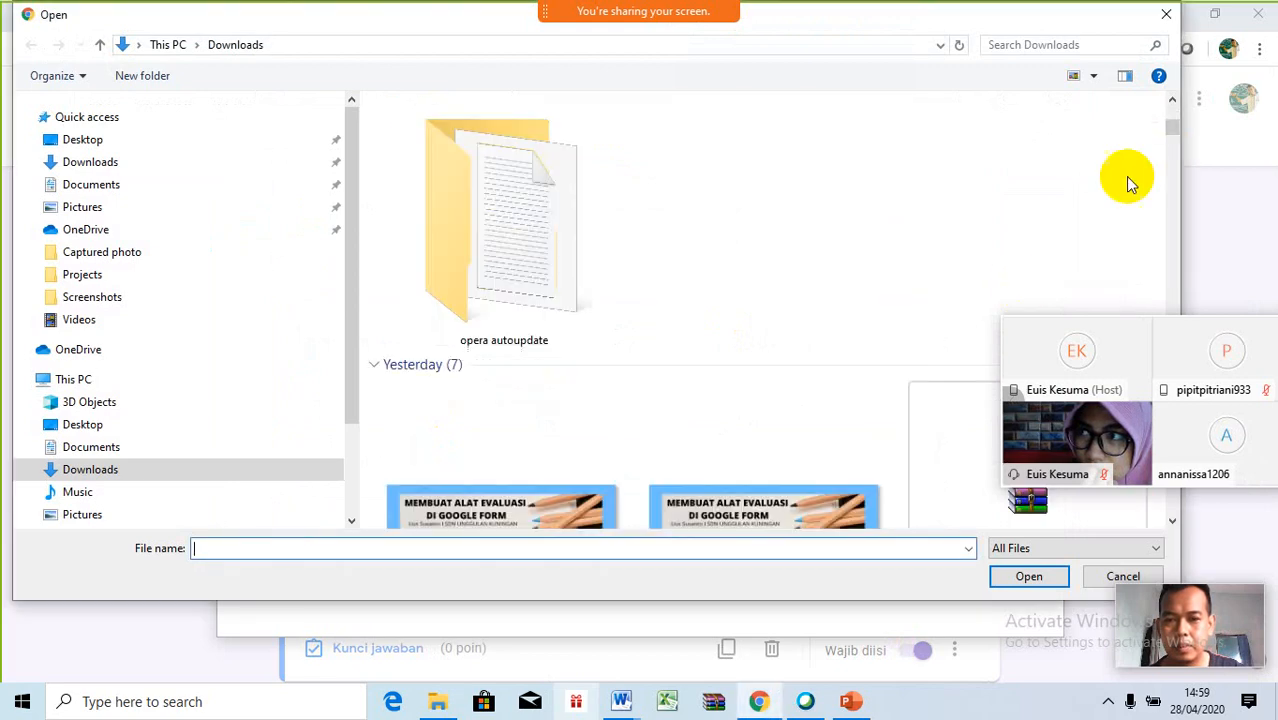
pyautogui.click(1172, 124)
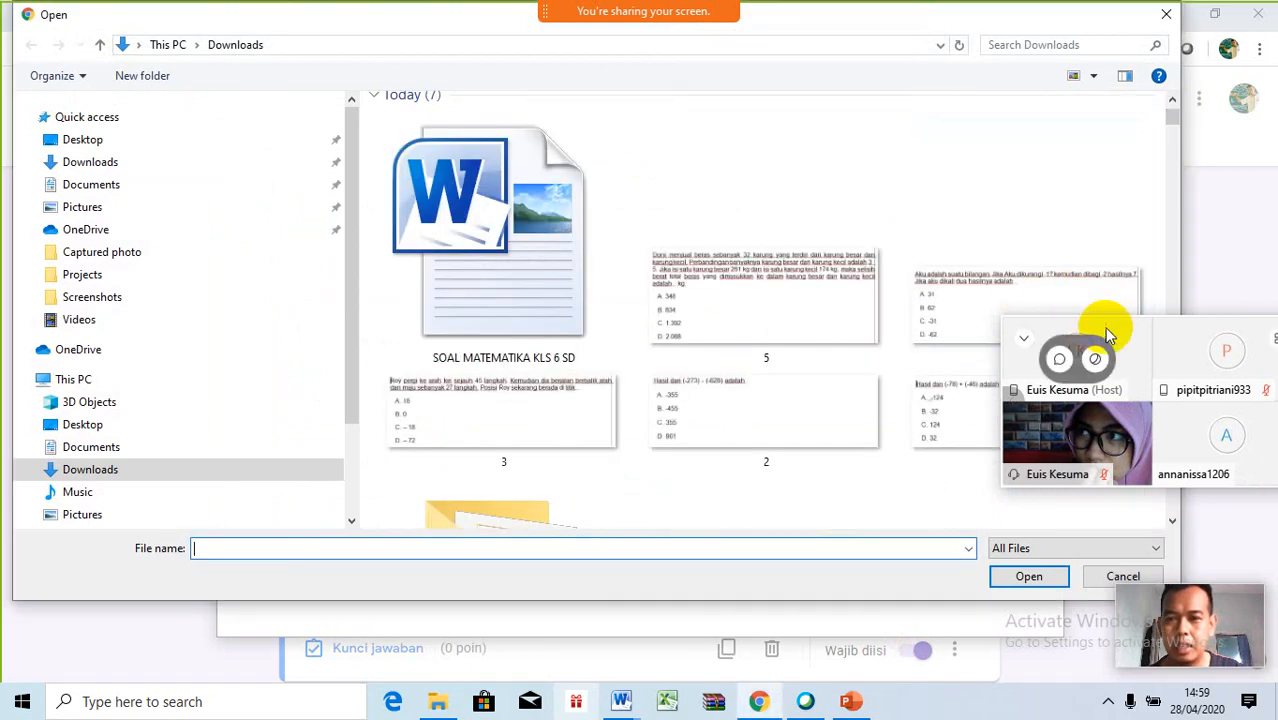
pyautogui.moveTo(1106, 333); pyautogui.dragTo(1141, 405)
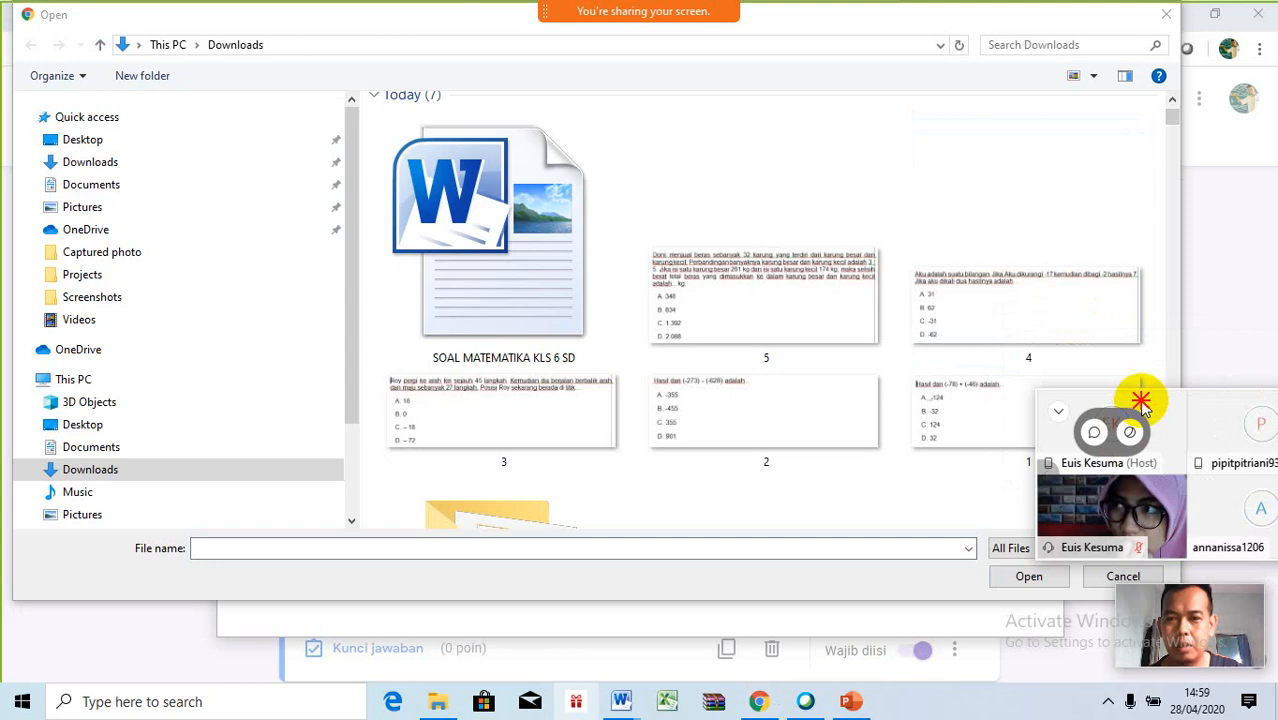
pyautogui.doubleClick(594, 422)
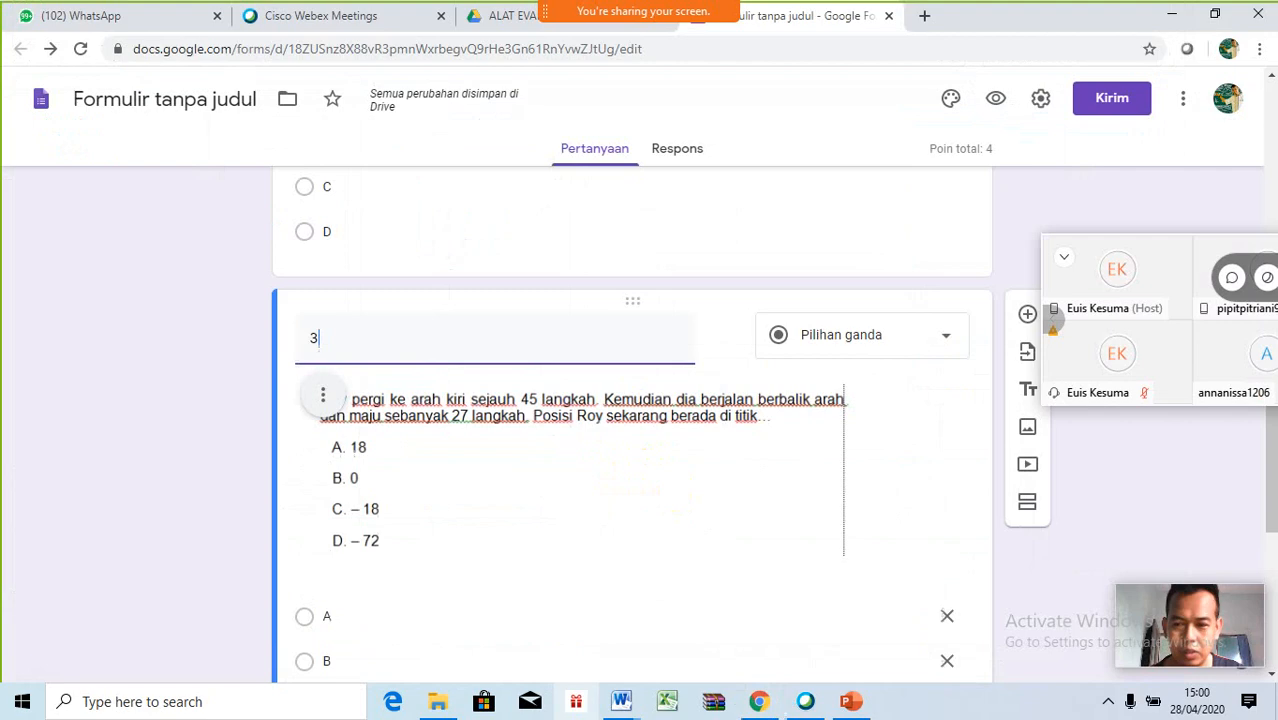
# - Mark option C as the correct answer in question 3's answer key
pyautogui.moveTo(1210, 260); pyautogui.dragTo(1187, 168)
pyautogui.moveTo(1264, 391); pyautogui.dragTo(1268, 505)
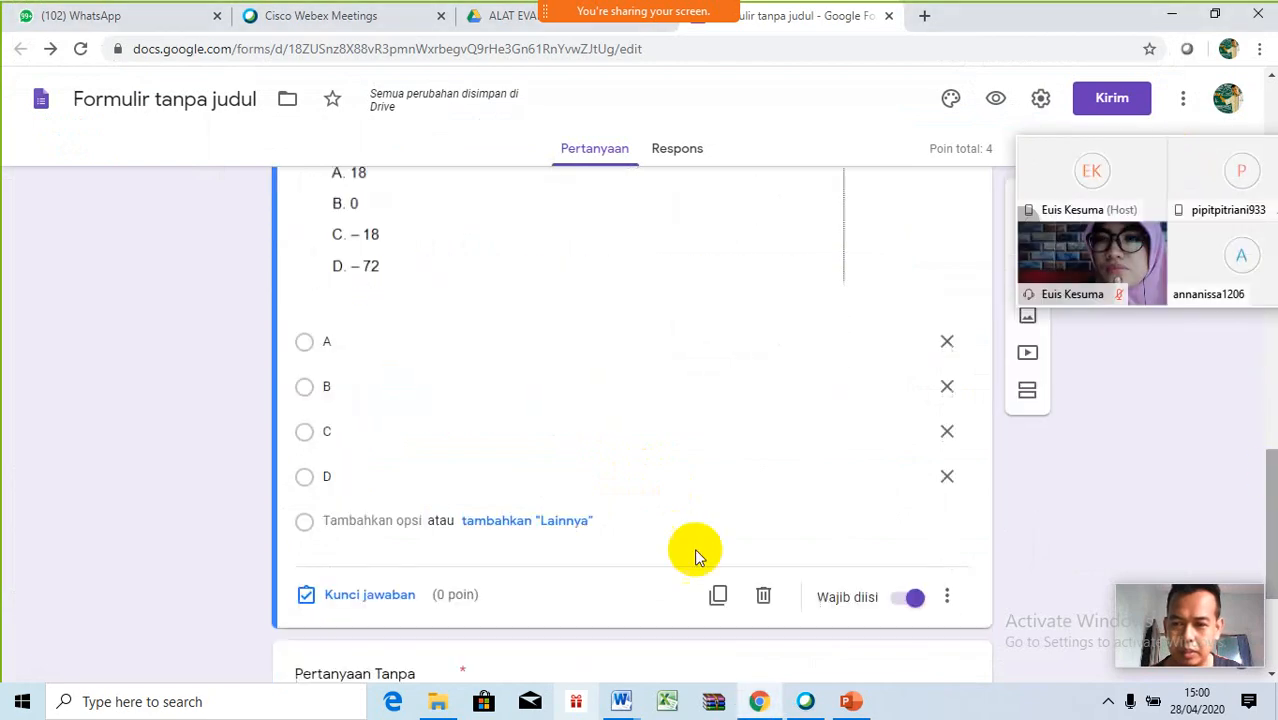
pyautogui.click(369, 600)
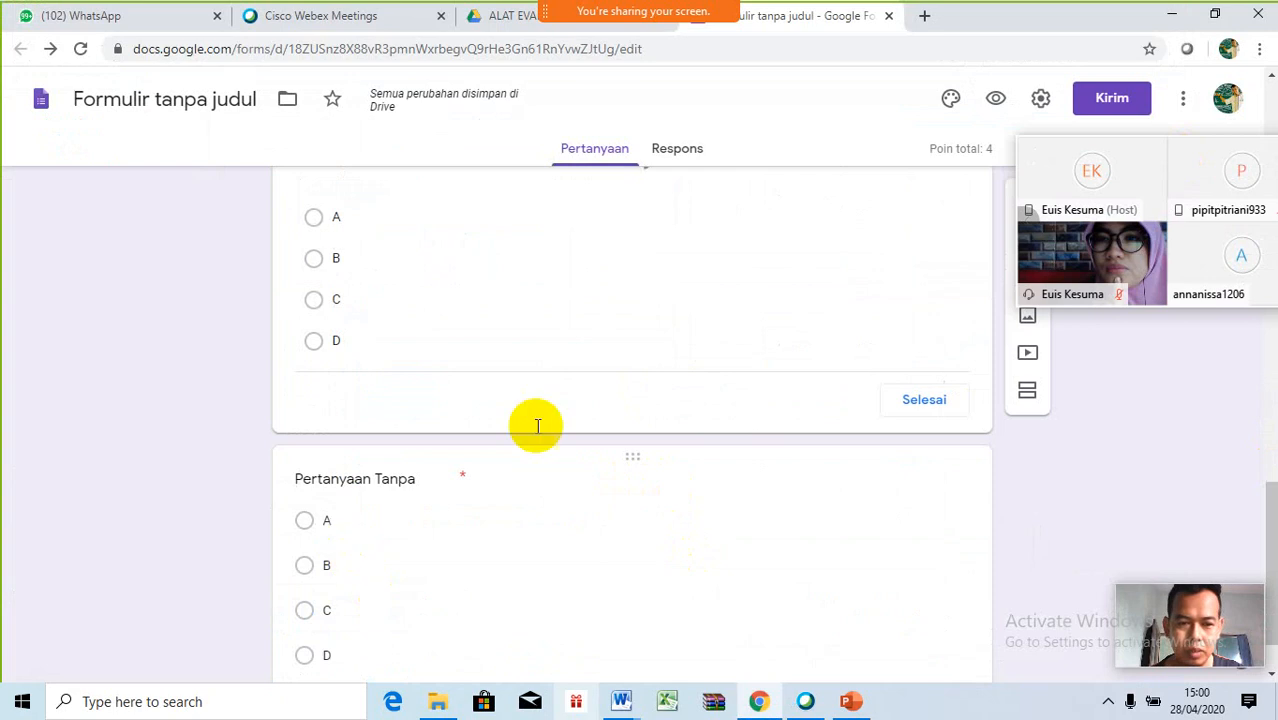
pyautogui.scroll(2, 1270, 530)
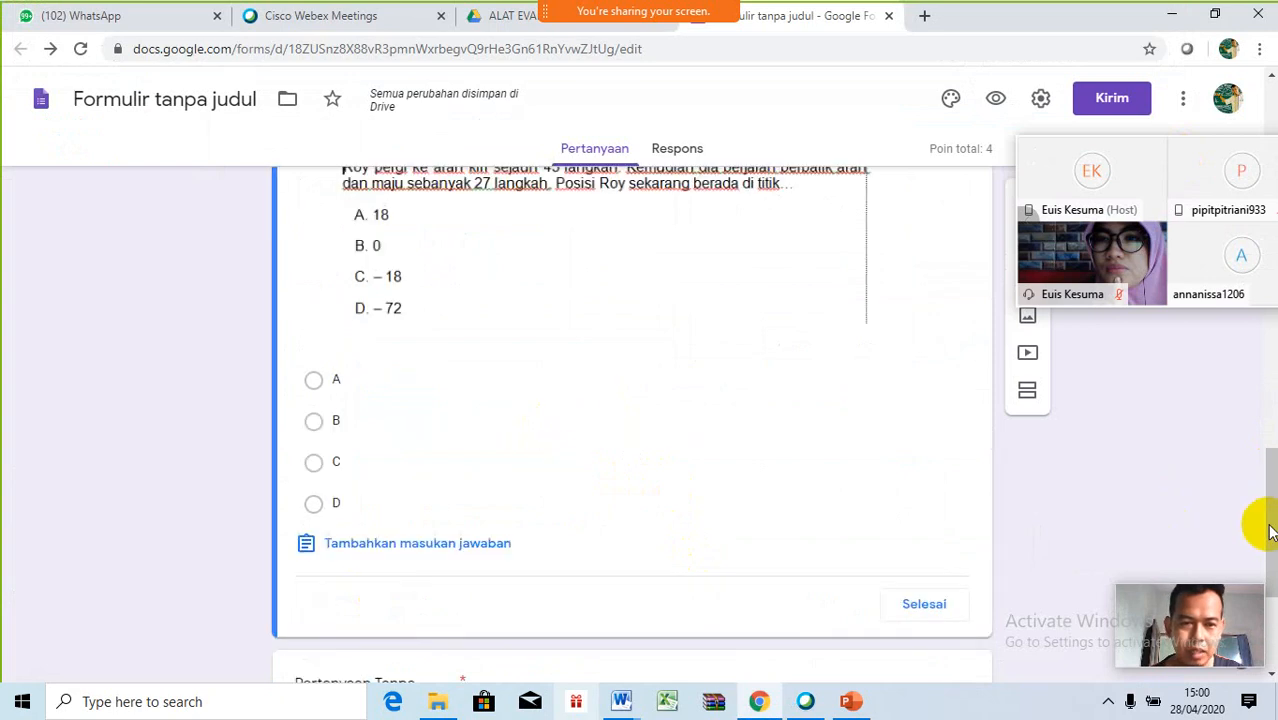
pyautogui.click(316, 463)
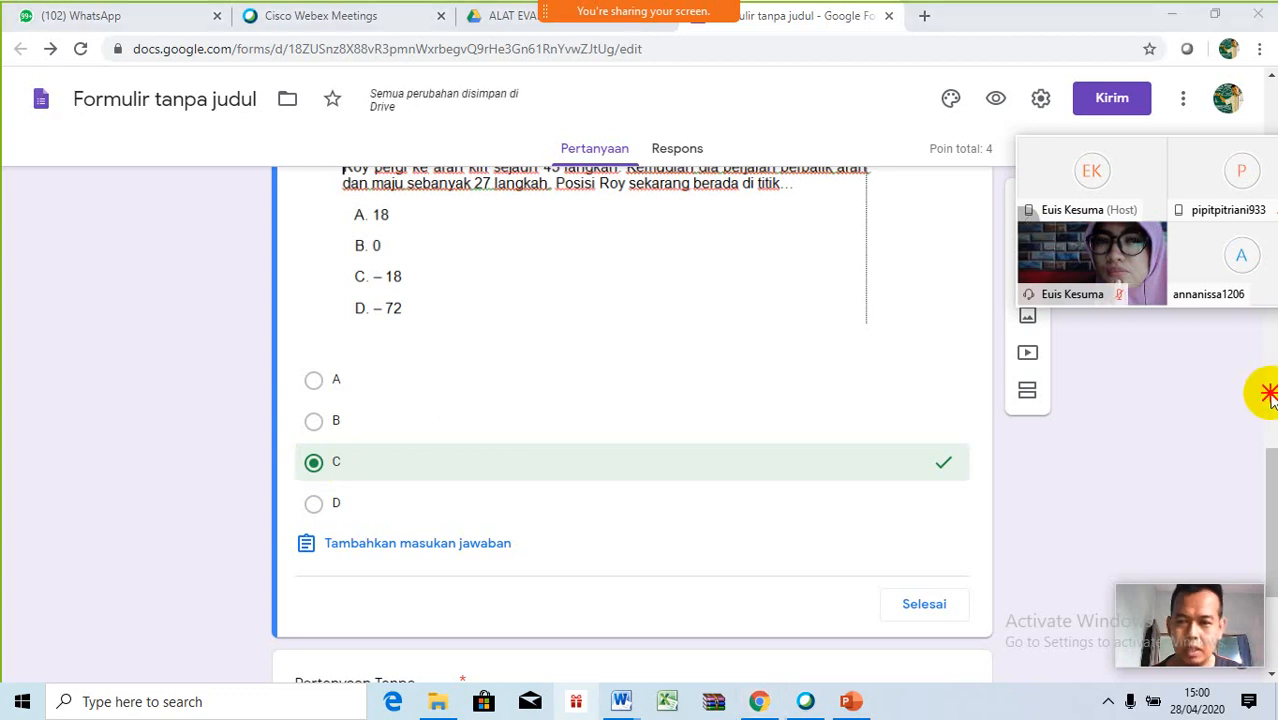
# - Make question 3 worth 2 points and finish editing its answer key
pyautogui.scroll(5, 1188, 391)
pyautogui.click(1259, 503)
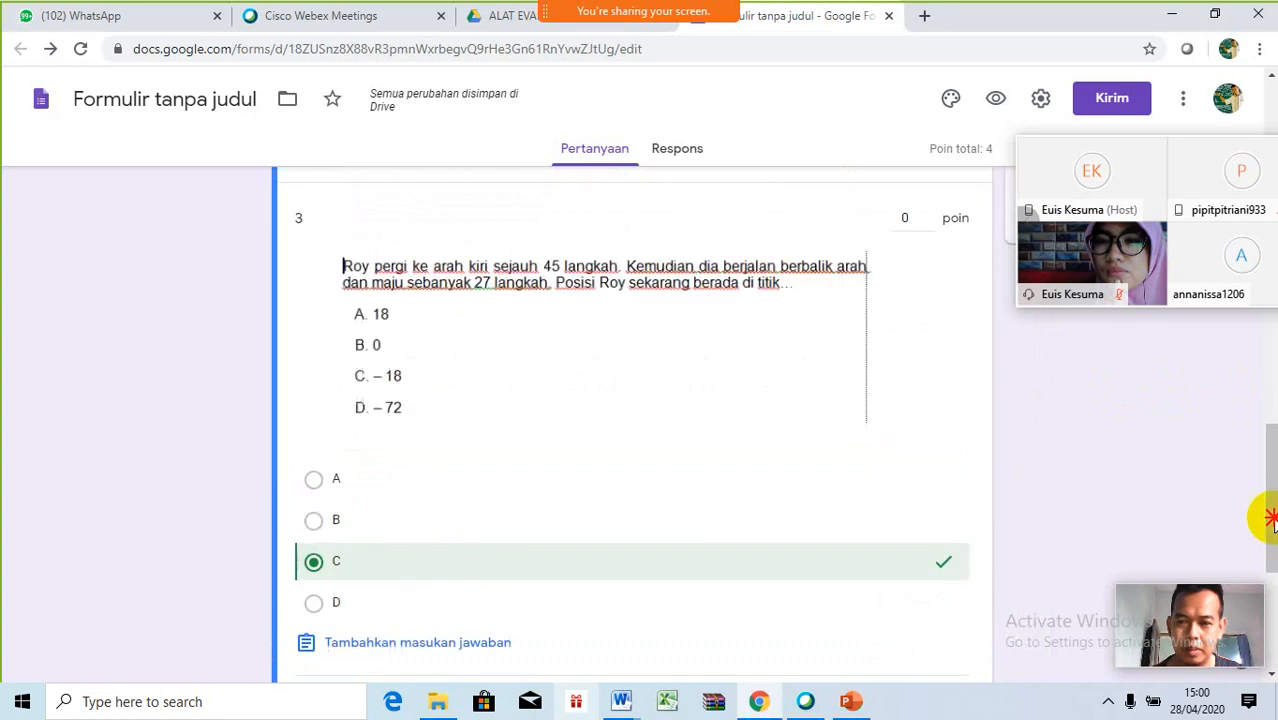
pyautogui.scroll(-1, 1270, 518)
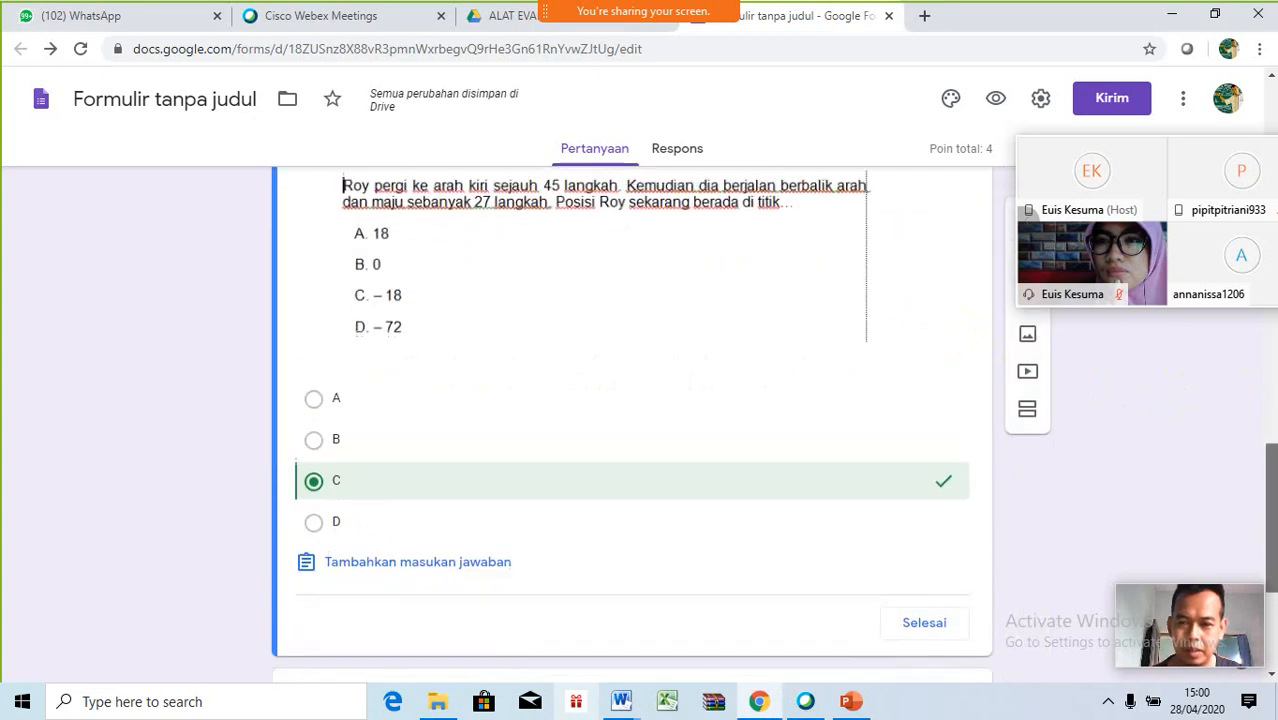
pyautogui.scroll(2, 1126, 442)
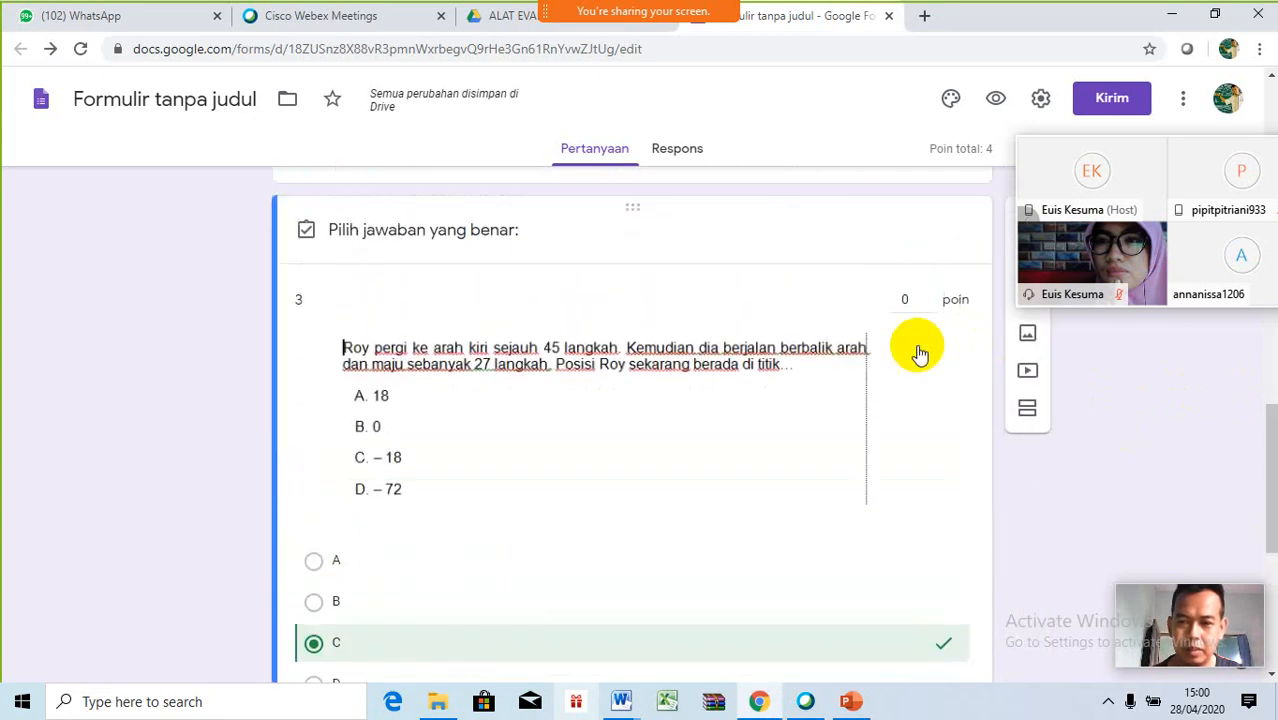
pyautogui.click(902, 298)
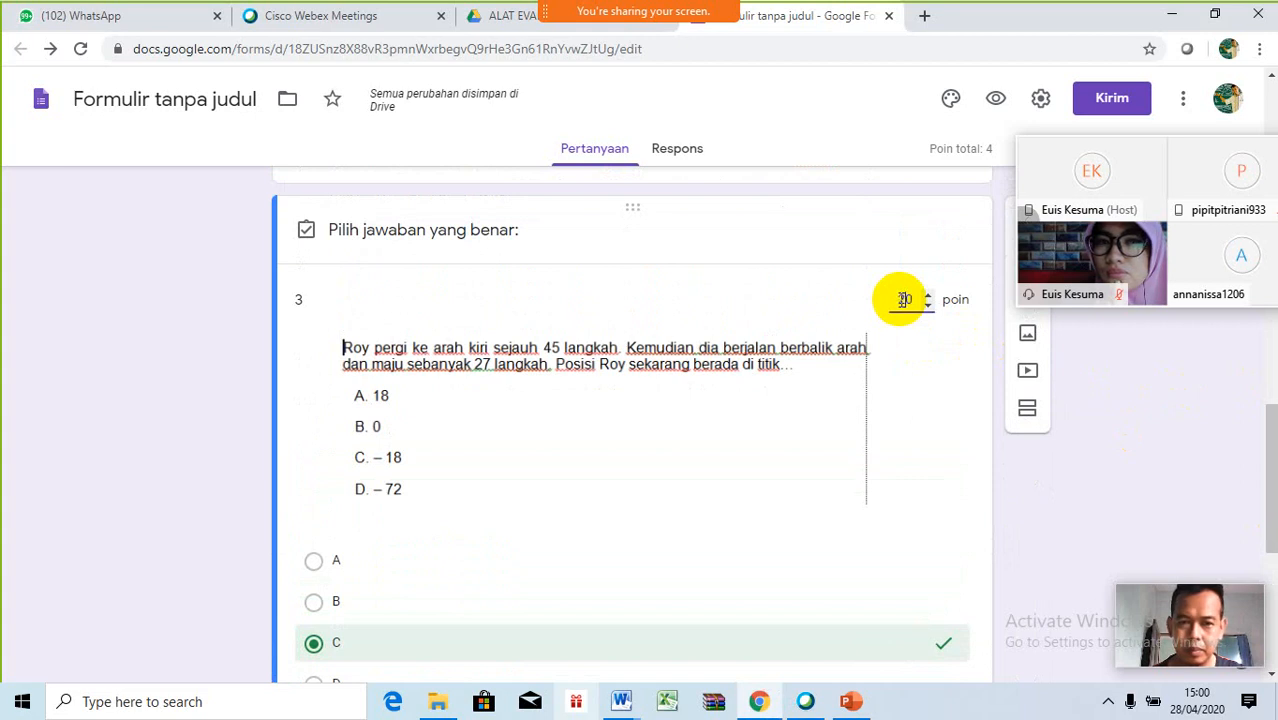
pyautogui.write('2')
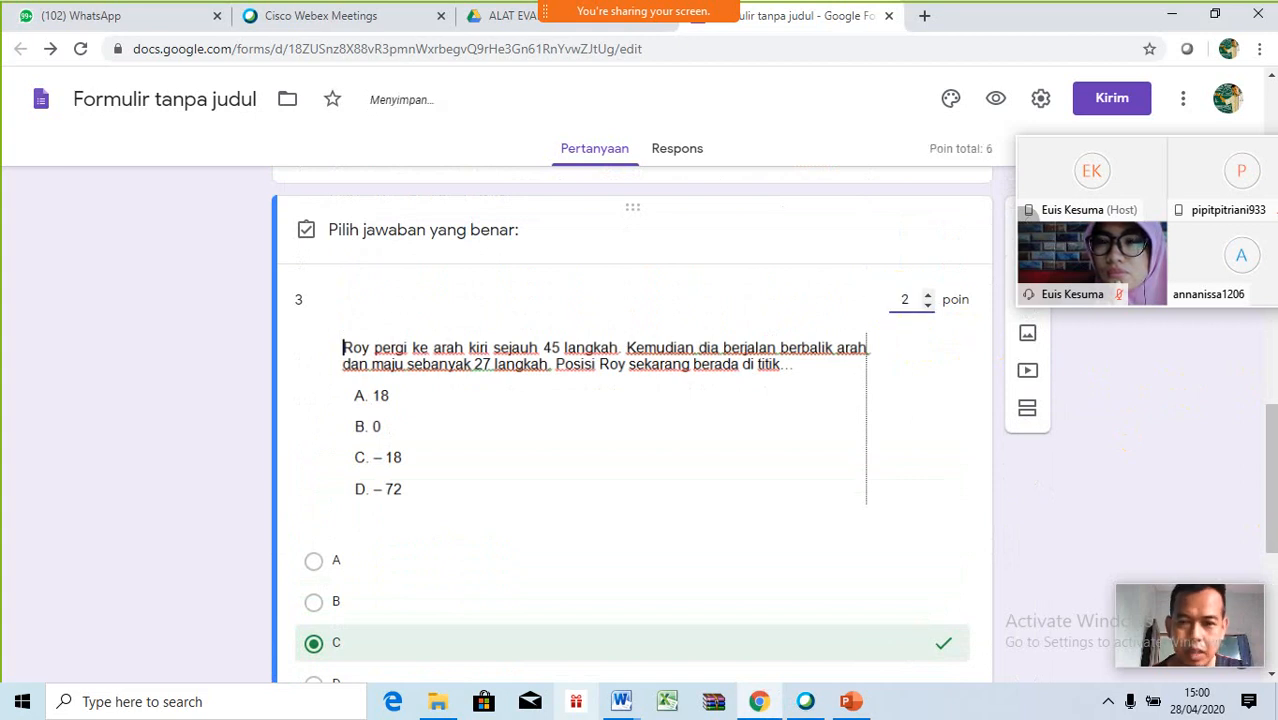
pyautogui.scroll(-3, 1009, 488)
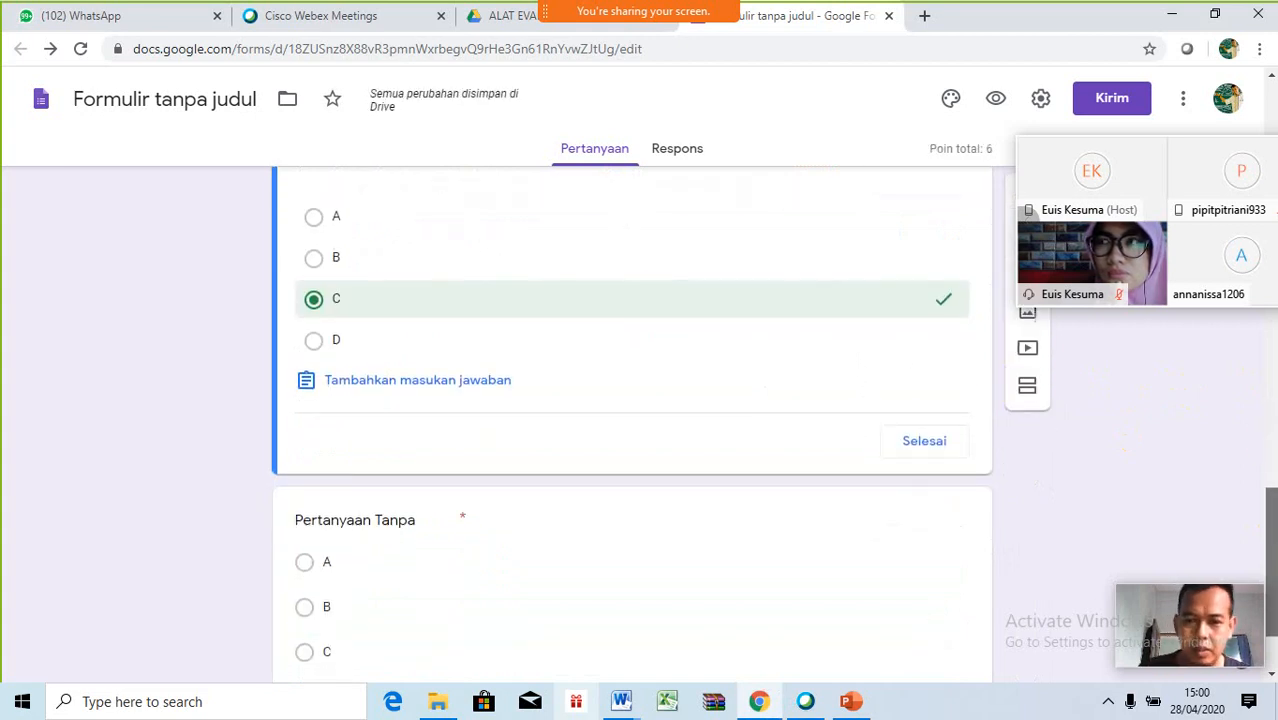
pyautogui.click(925, 441)
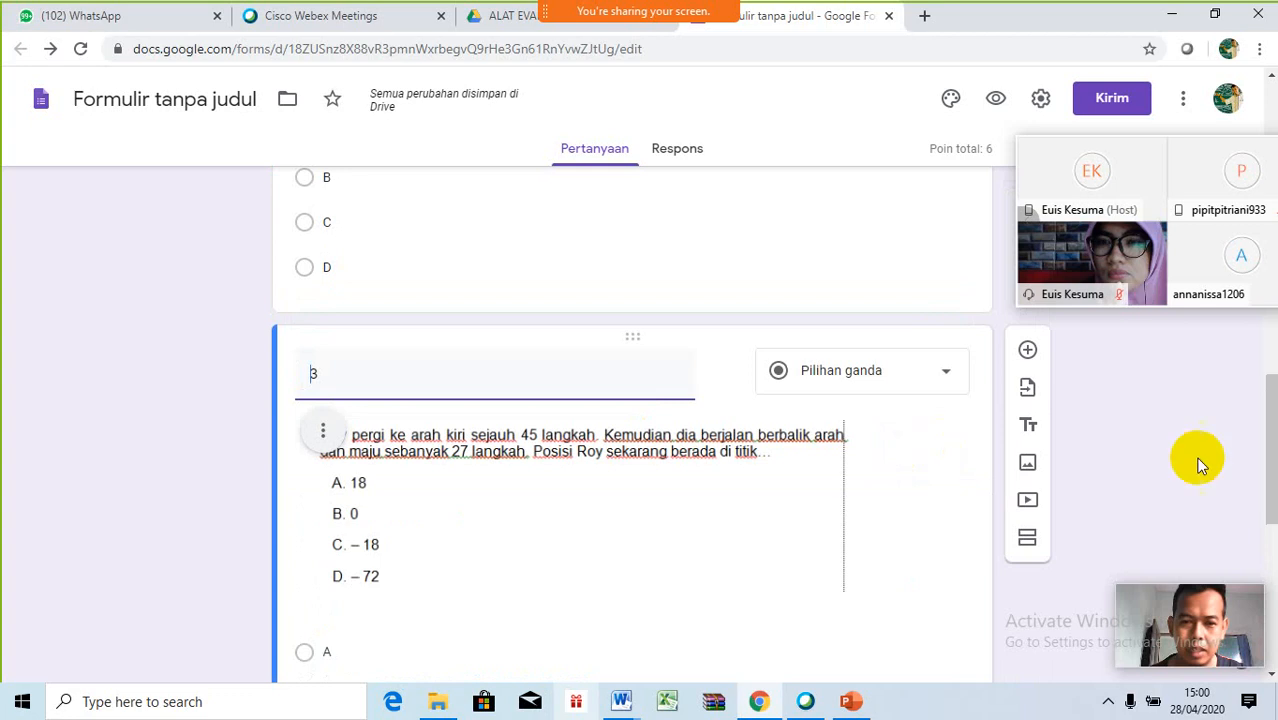
# - Title the last question 4 and insert the image of the "Aku adalah suatu bilangan" problem into it
pyautogui.click(1276, 560)
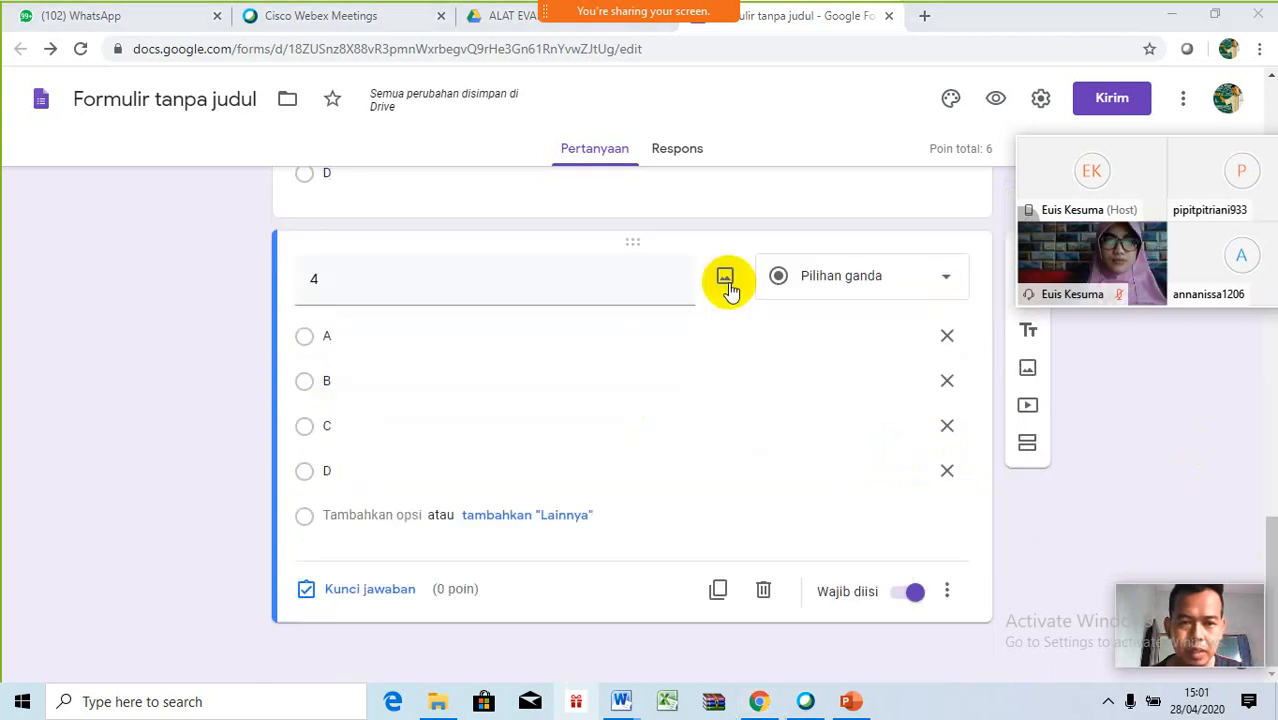
pyautogui.click(732, 279)
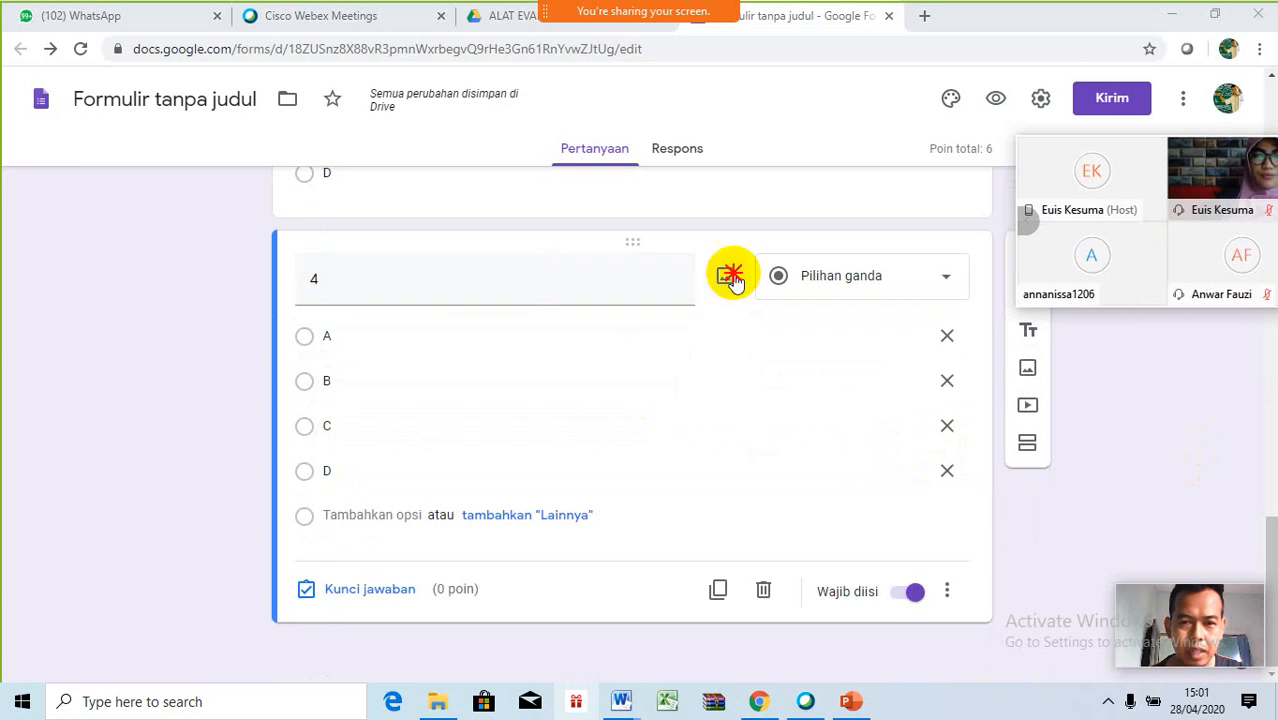
pyautogui.click(727, 275)
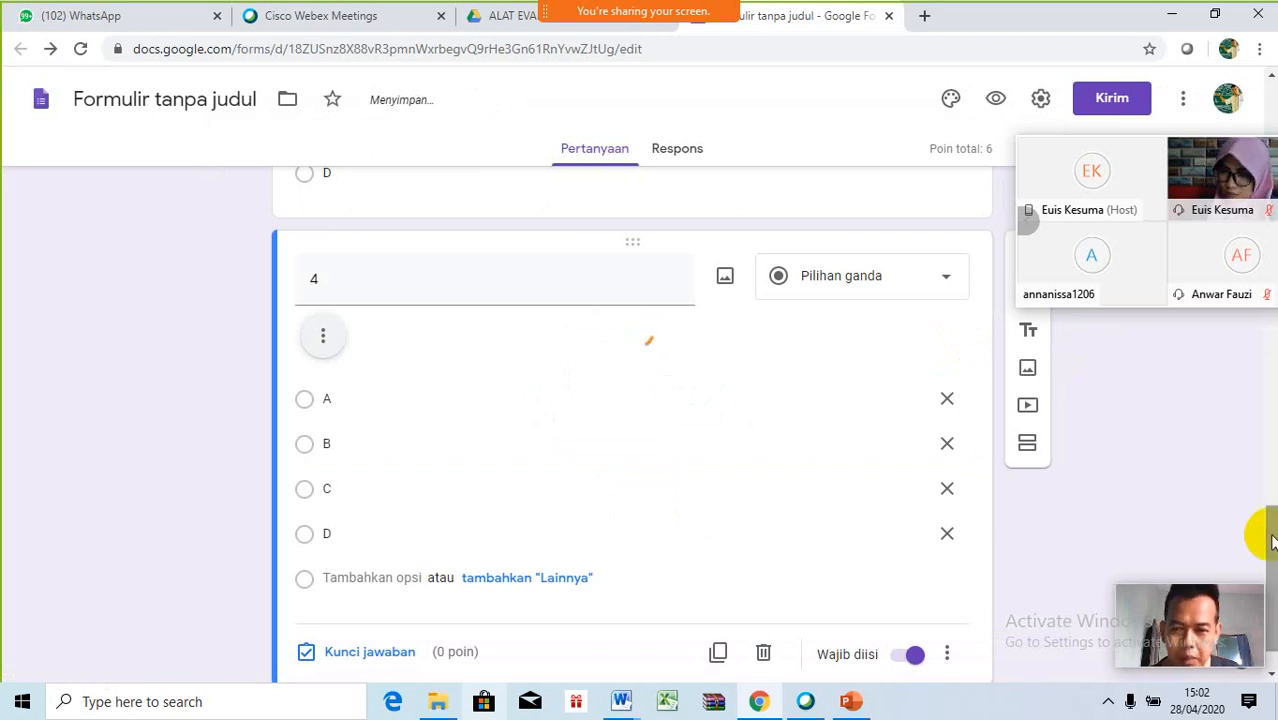
# - Mark only option D as the correct answer in question 4's answer key
pyautogui.click(380, 670)
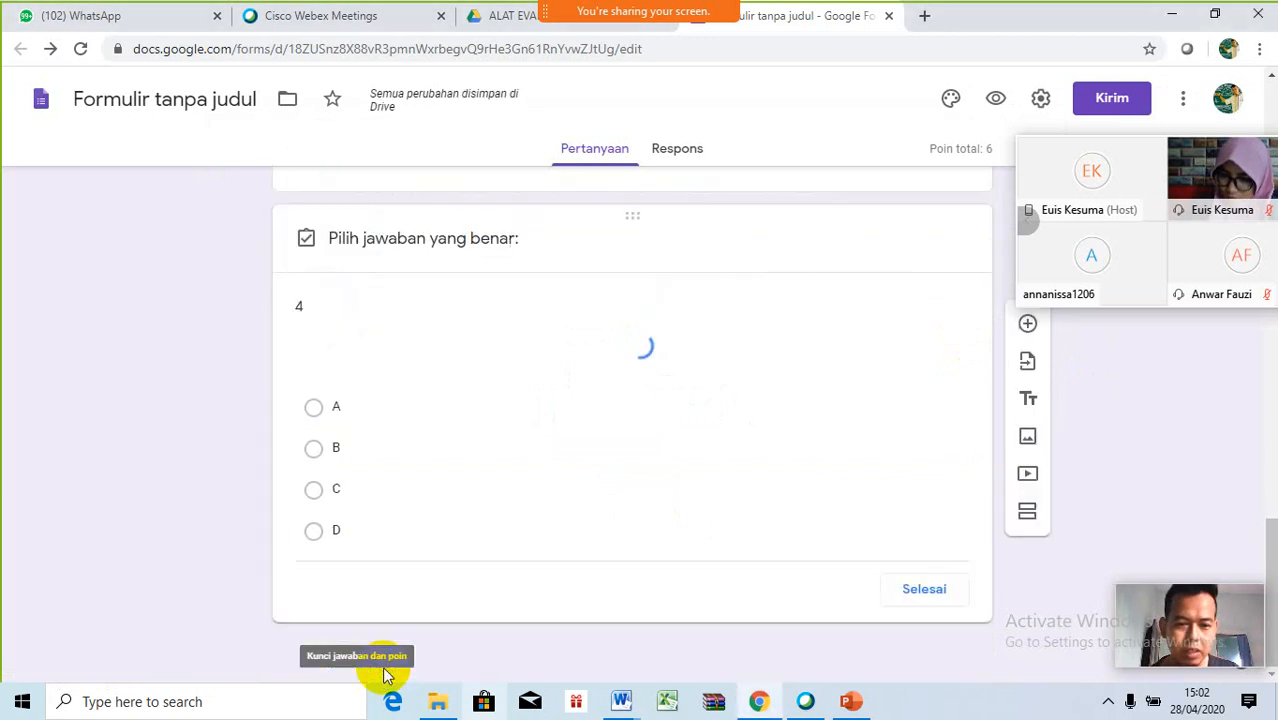
pyautogui.click(314, 535)
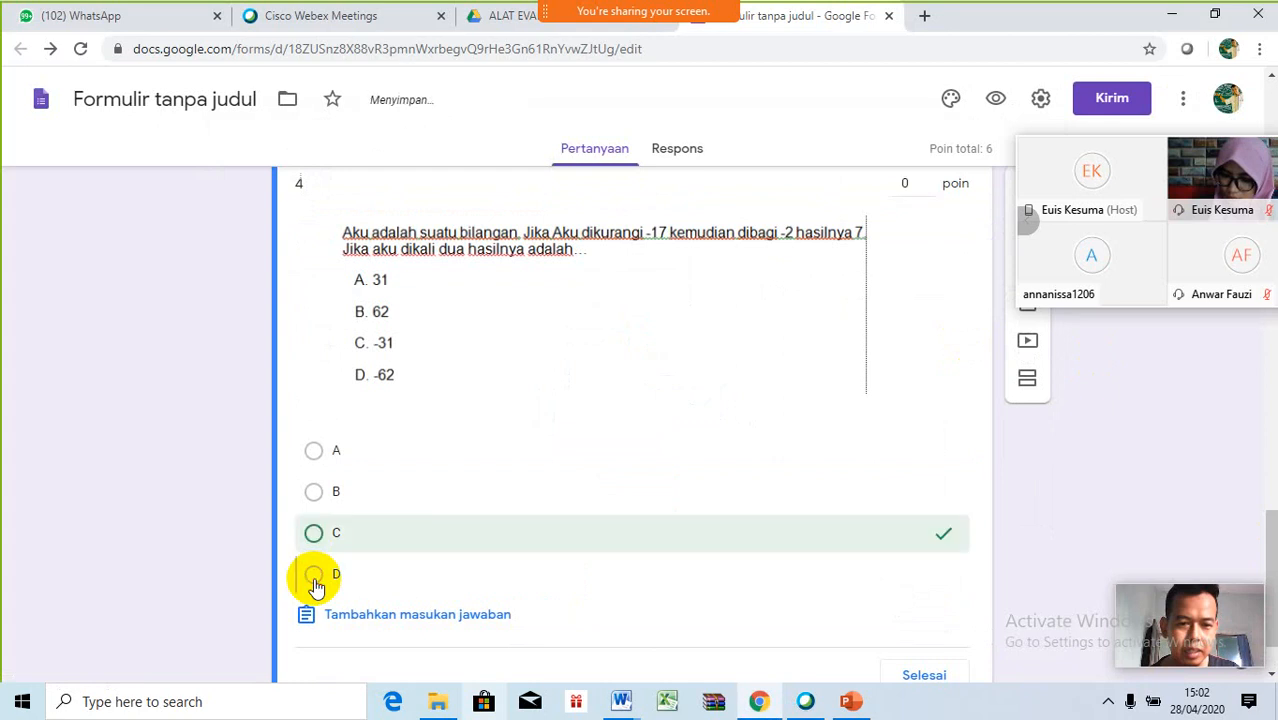
pyautogui.click(315, 579)
pyautogui.click(315, 579)
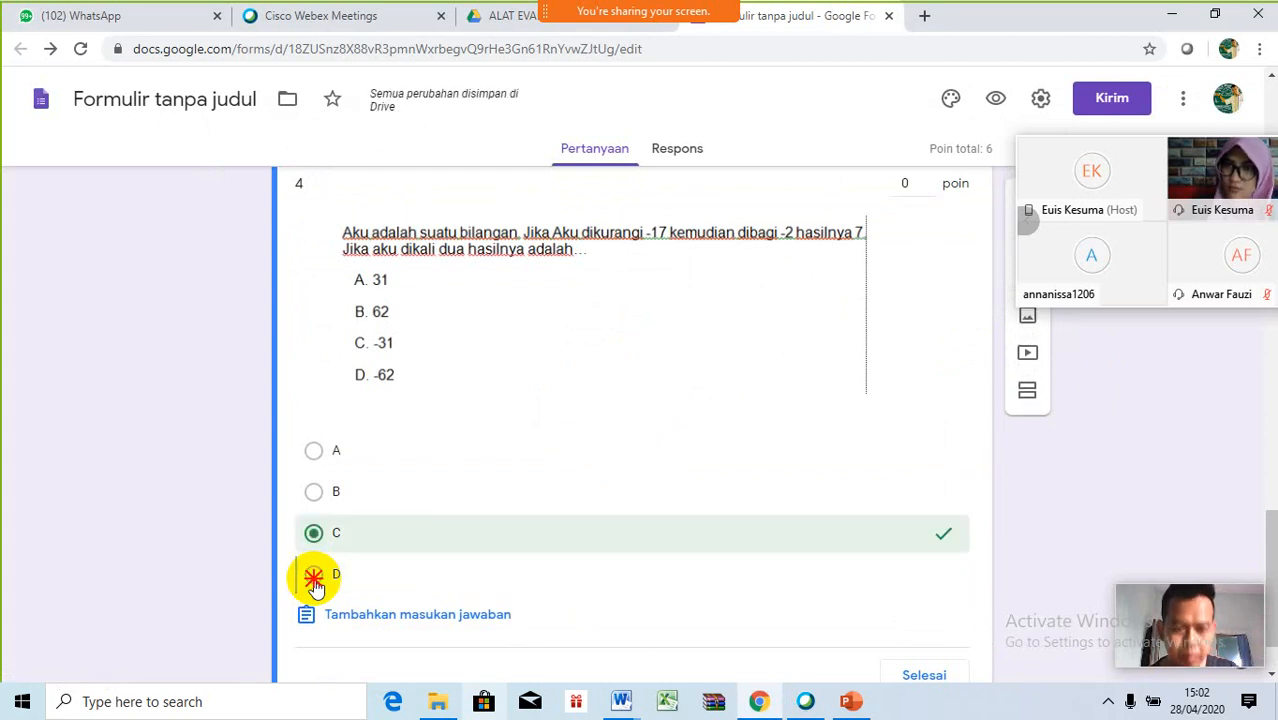
pyautogui.click(315, 579)
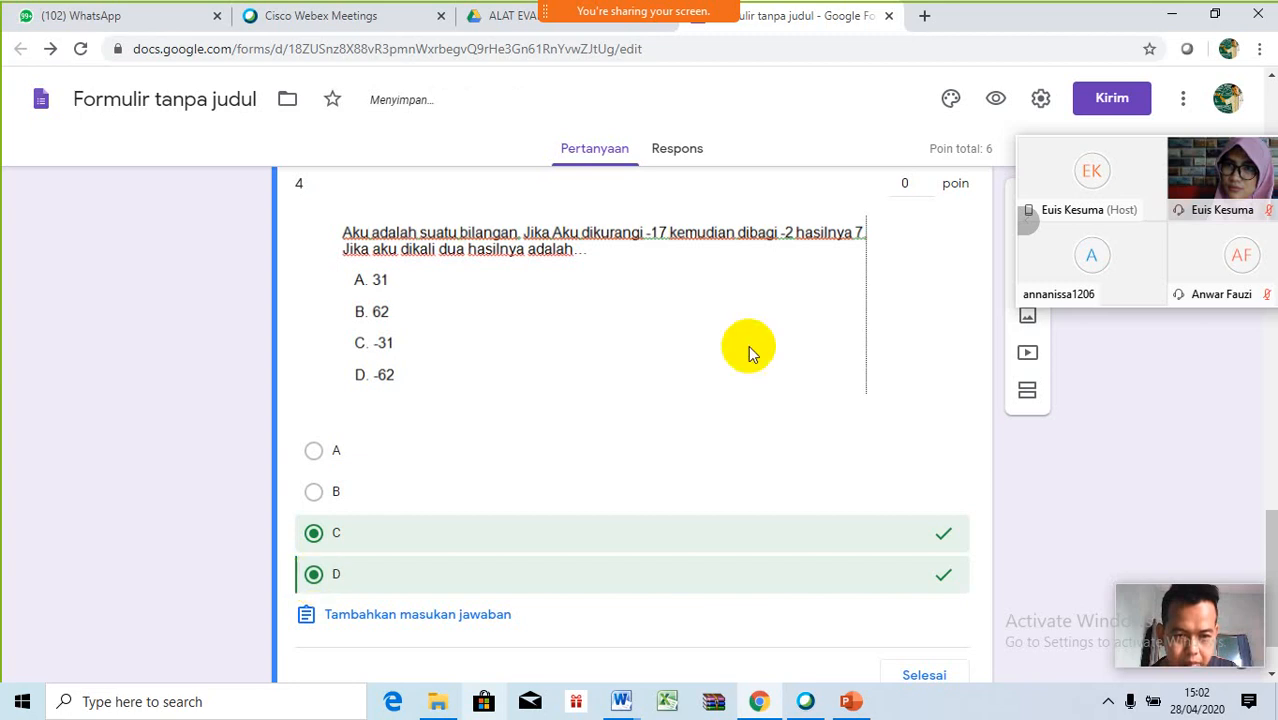
pyautogui.click(318, 534)
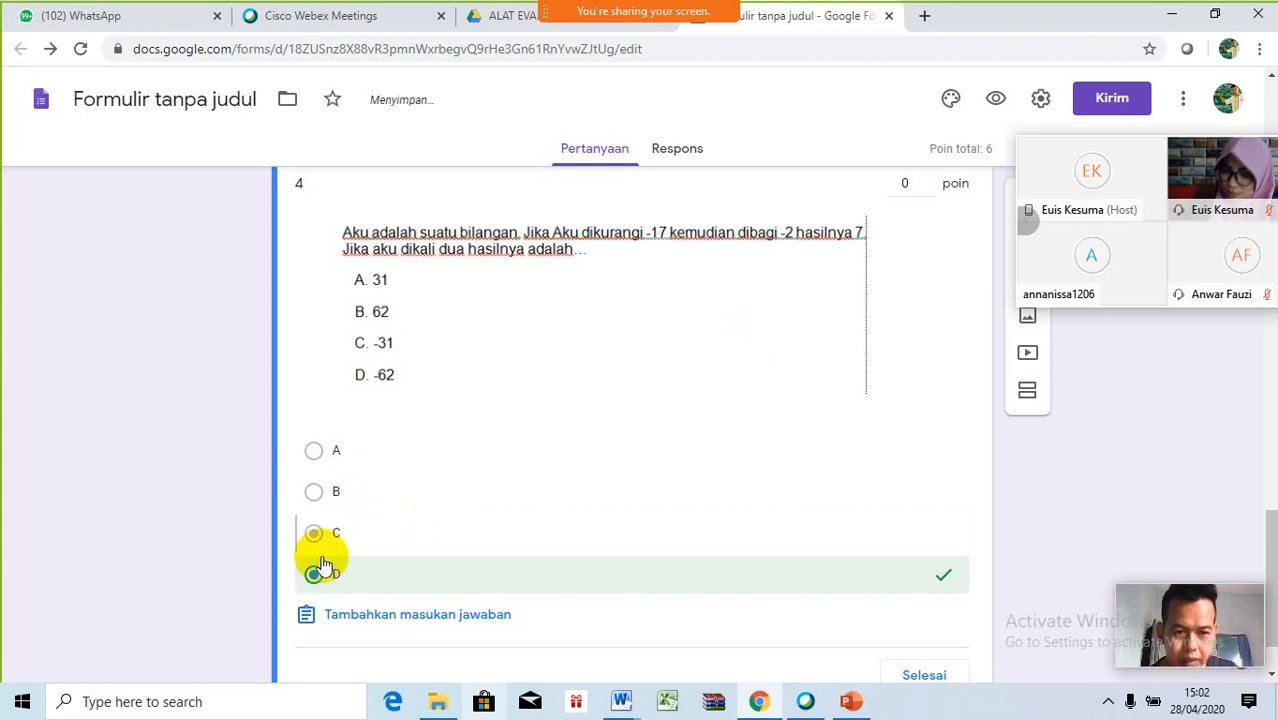
# - Make question 4 worth 2 points and finish editing its answer key
pyautogui.click(910, 184)
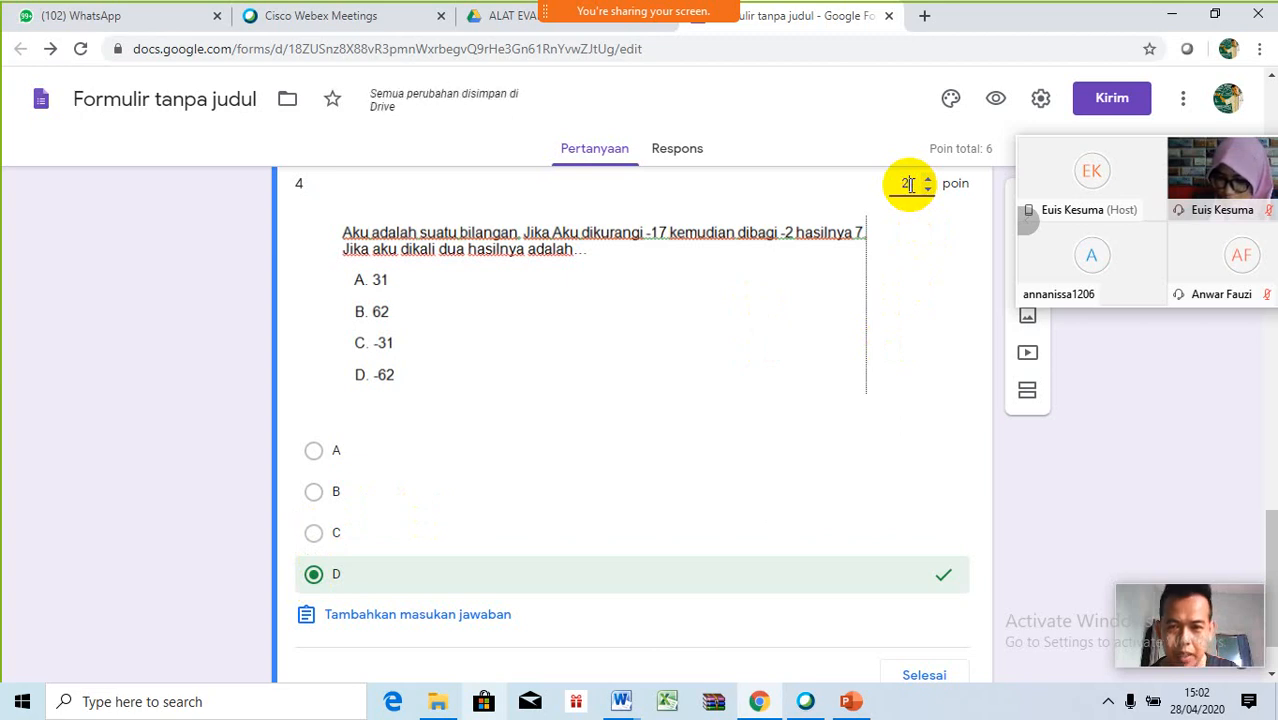
pyautogui.write('2')
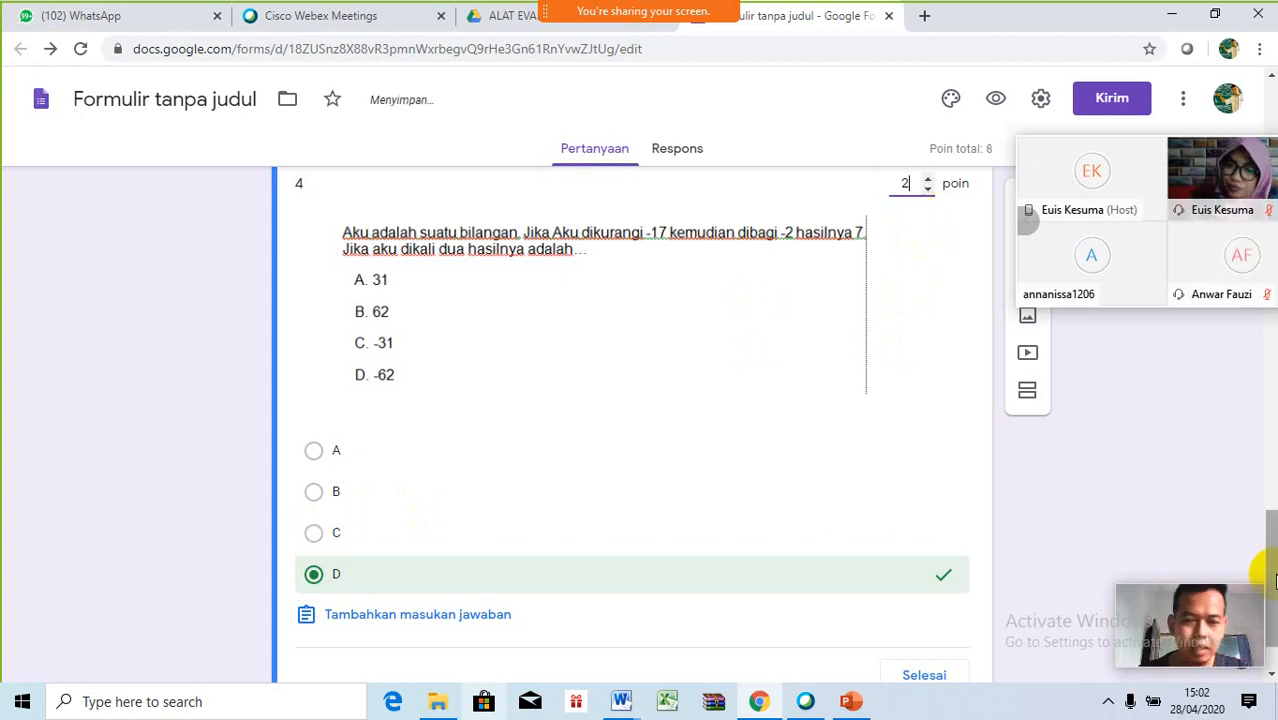
pyautogui.scroll(-2, 930, 595)
pyautogui.click(928, 592)
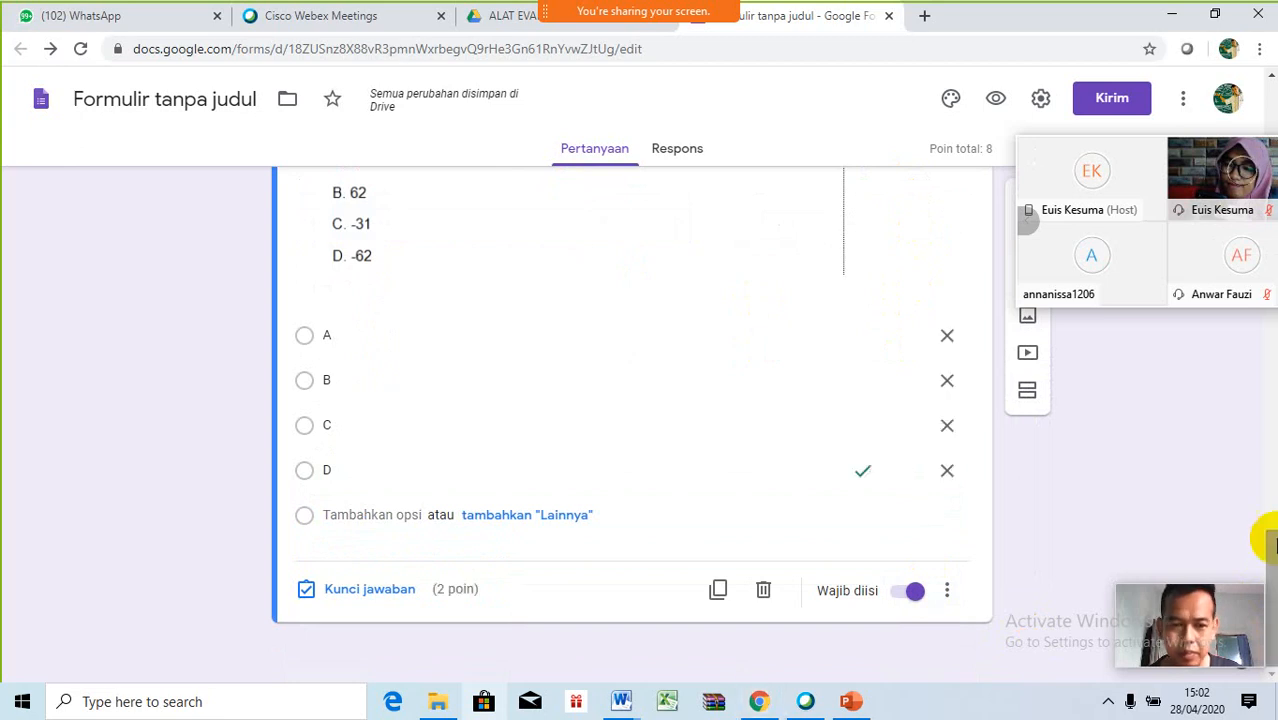
# - Duplicate question 4 at the end of the form and title the copy 5
pyautogui.click(1275, 524)
pyautogui.moveTo(1272, 541); pyautogui.dragTo(1265, 309)
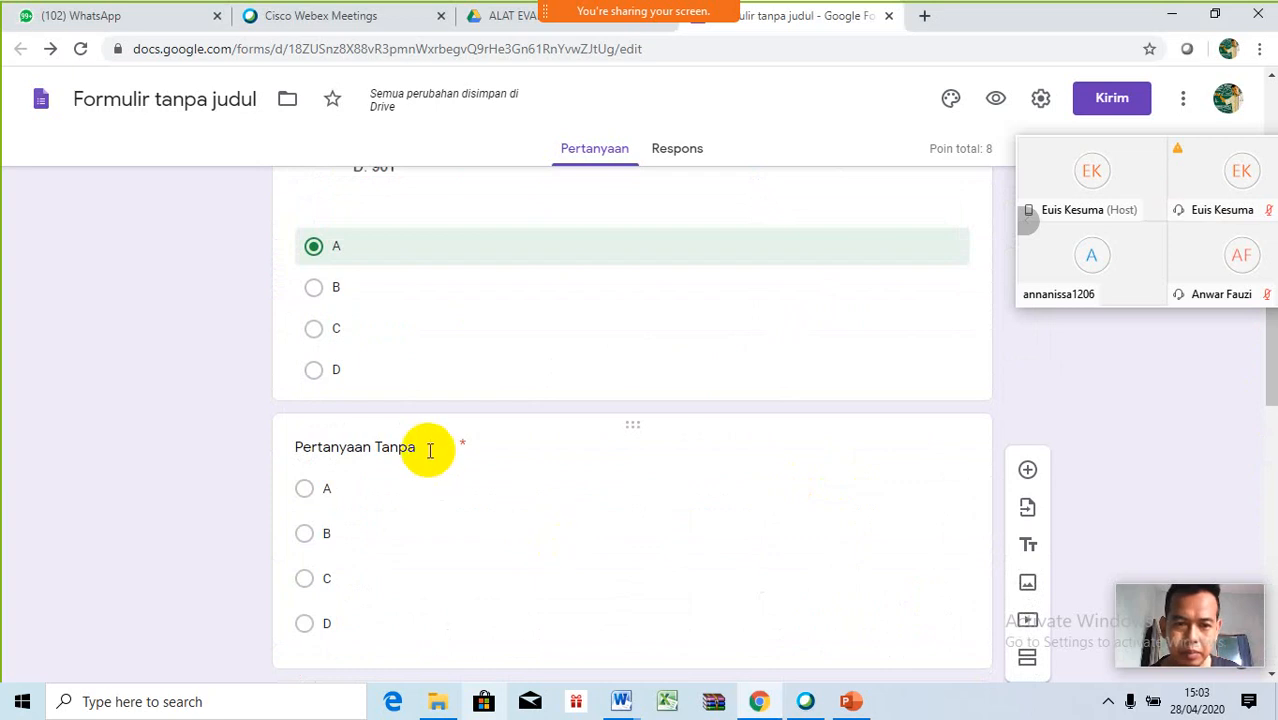
pyautogui.click(428, 451)
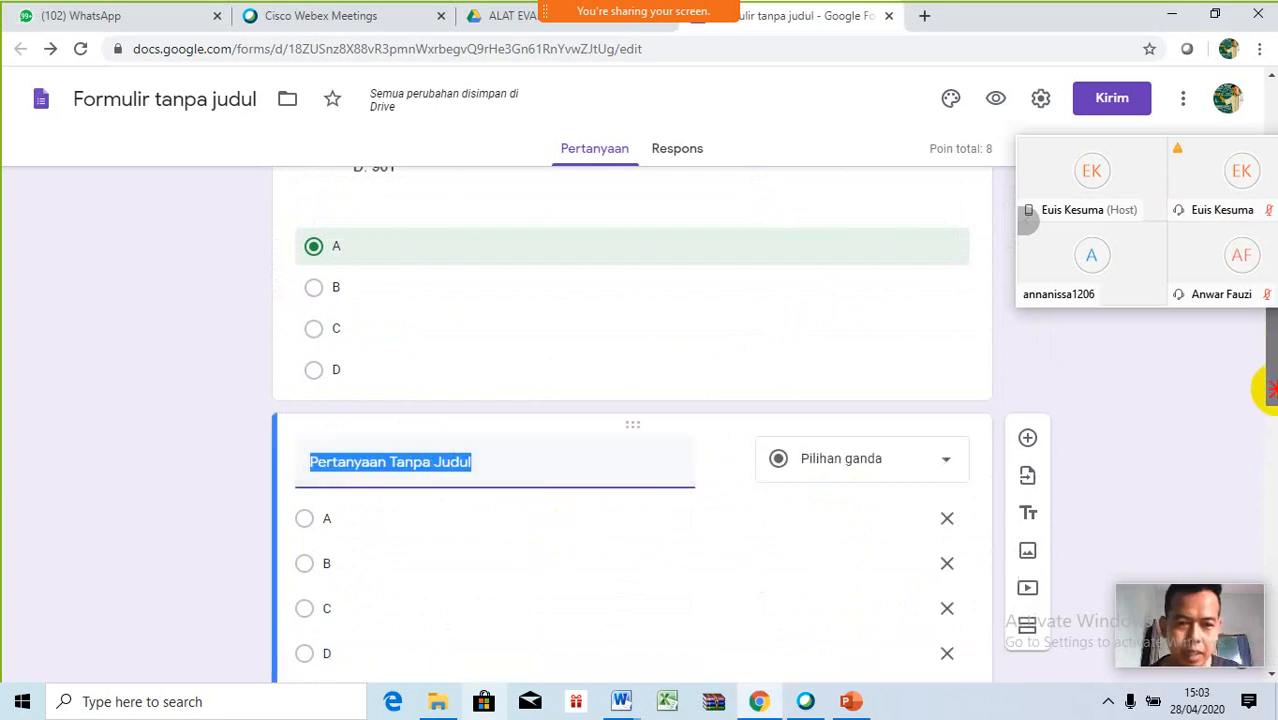
pyautogui.scroll(-4, 1272, 365)
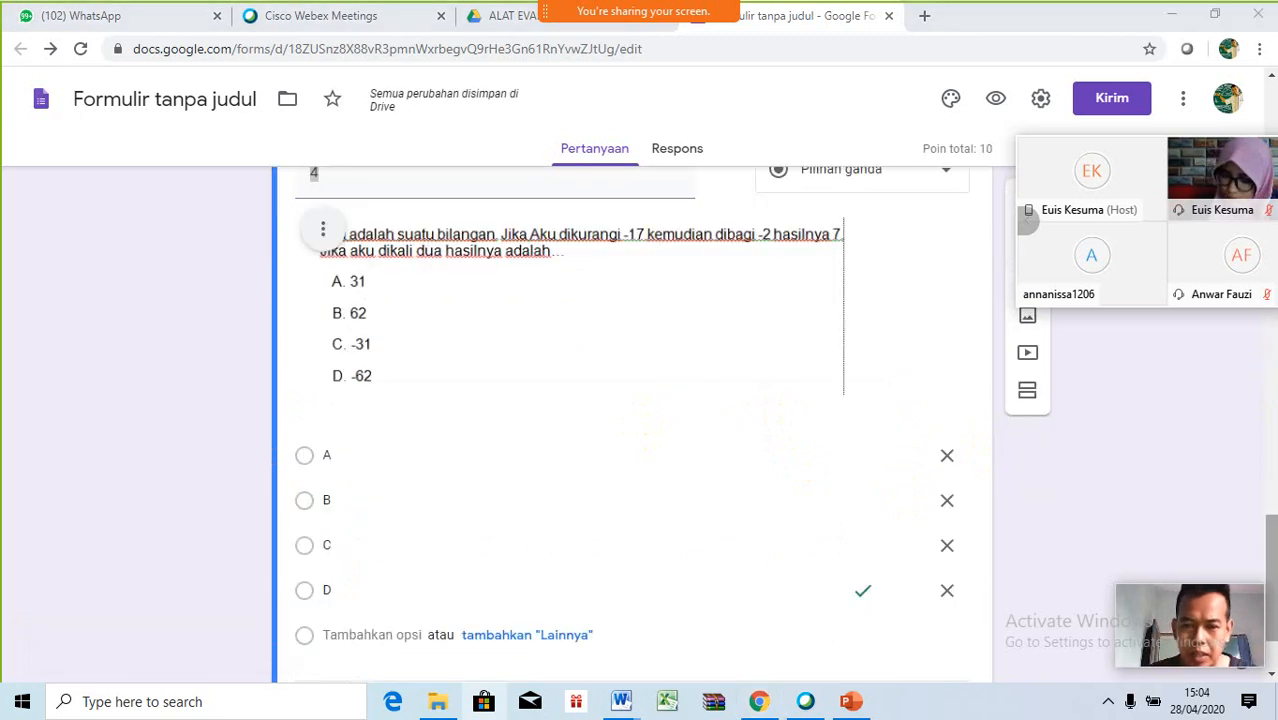
pyautogui.click(1272, 666)
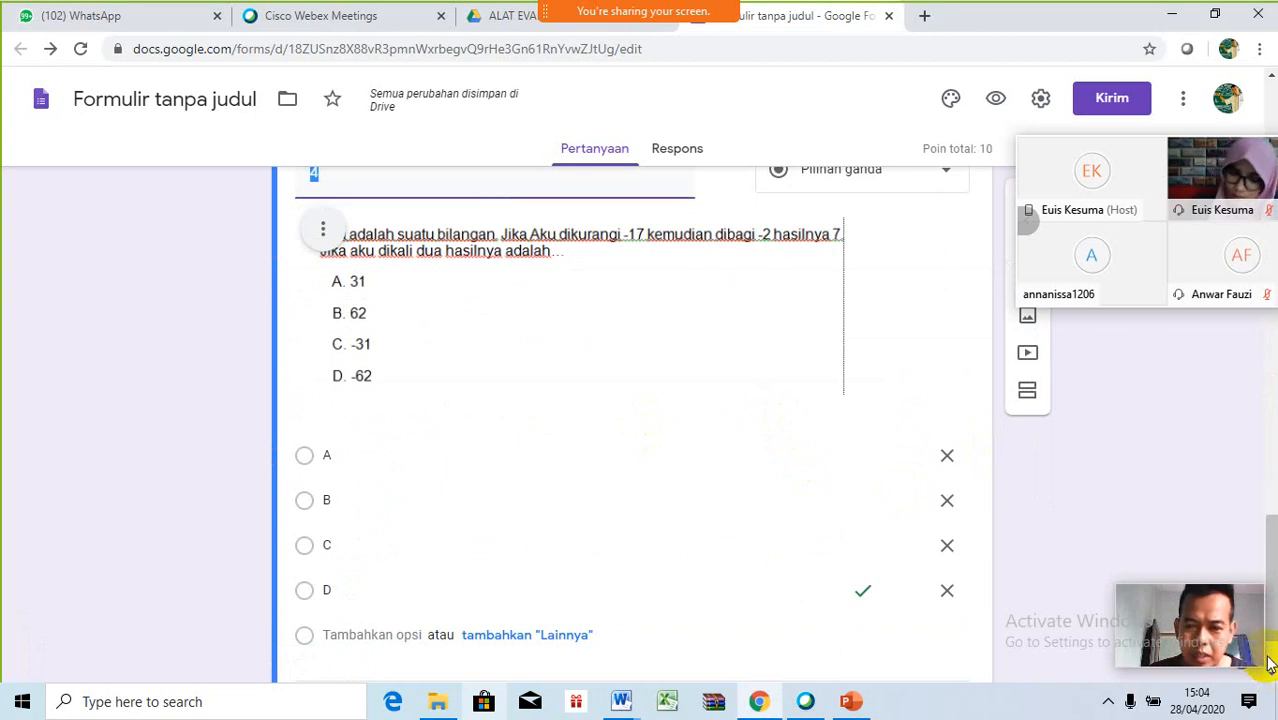
pyautogui.click(1272, 666)
pyautogui.moveTo(1269, 657); pyautogui.dragTo(1272, 577)
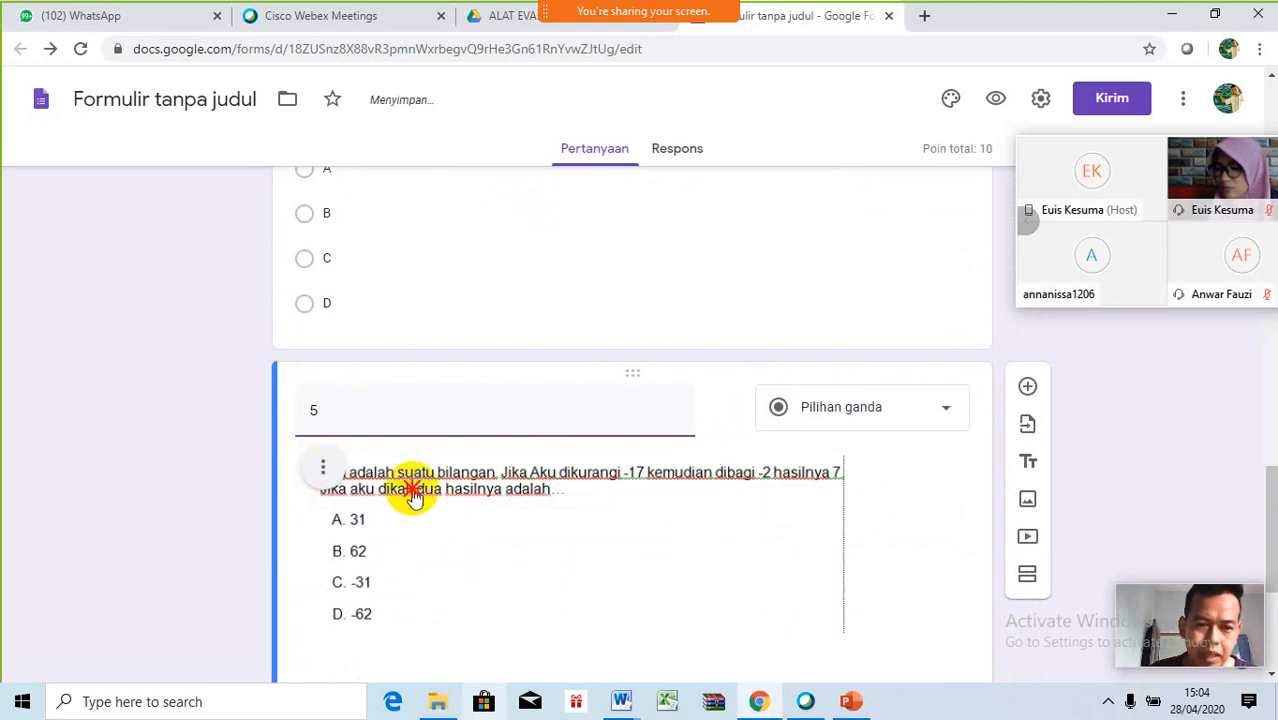
# - Upload the image of the "Doni menjual beras" problem into question 5 in place of the "Aku adalah suatu bilangan" image
pyautogui.click(500, 527)
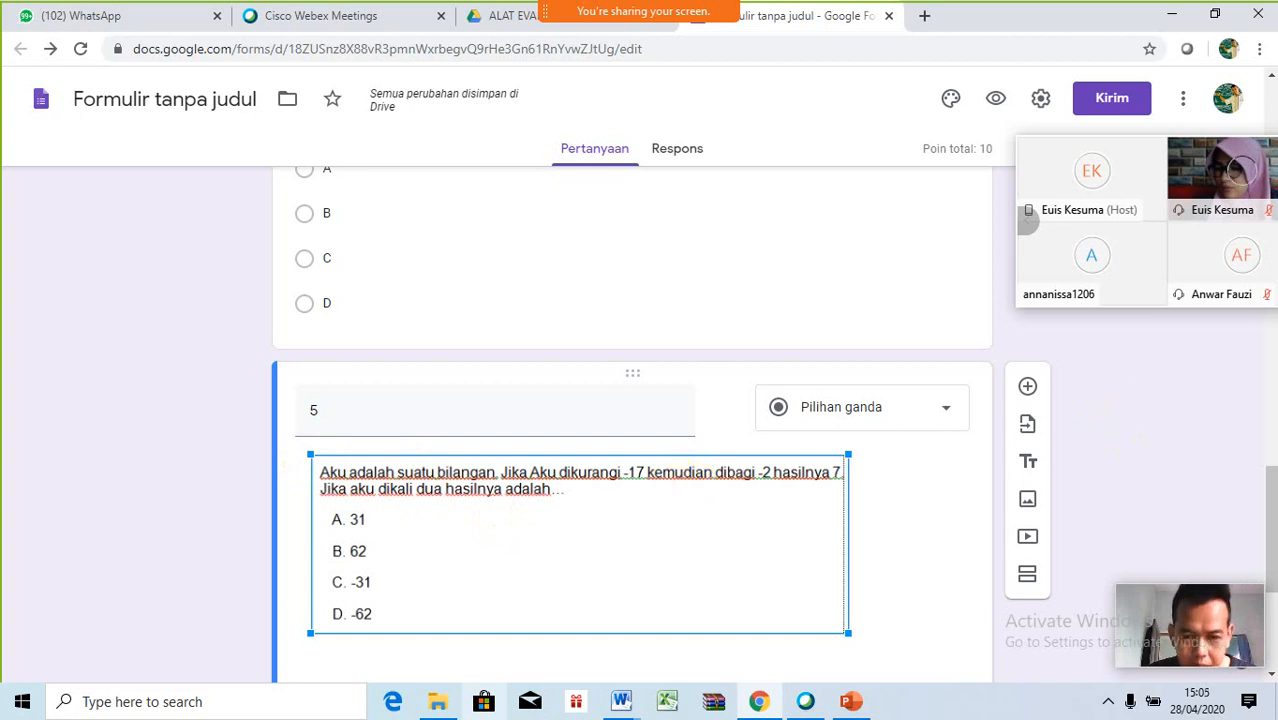
pyautogui.click(1240, 612)
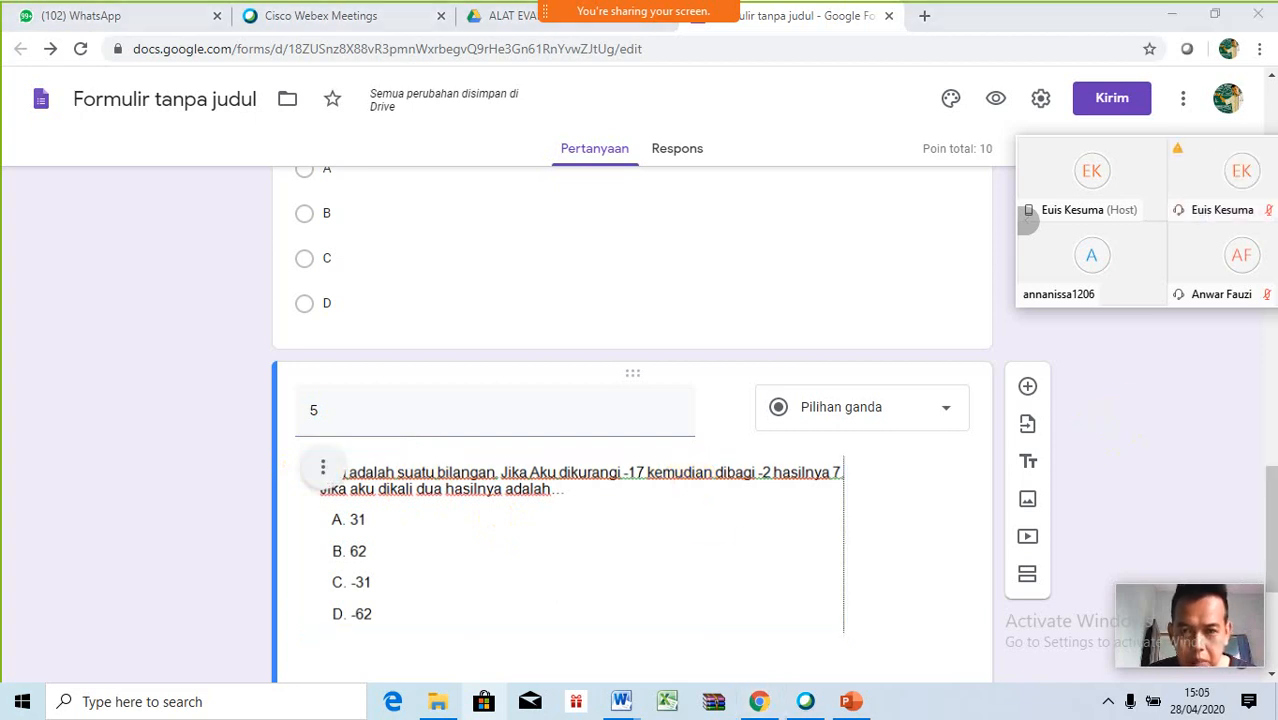
pyautogui.moveTo(720, 417)
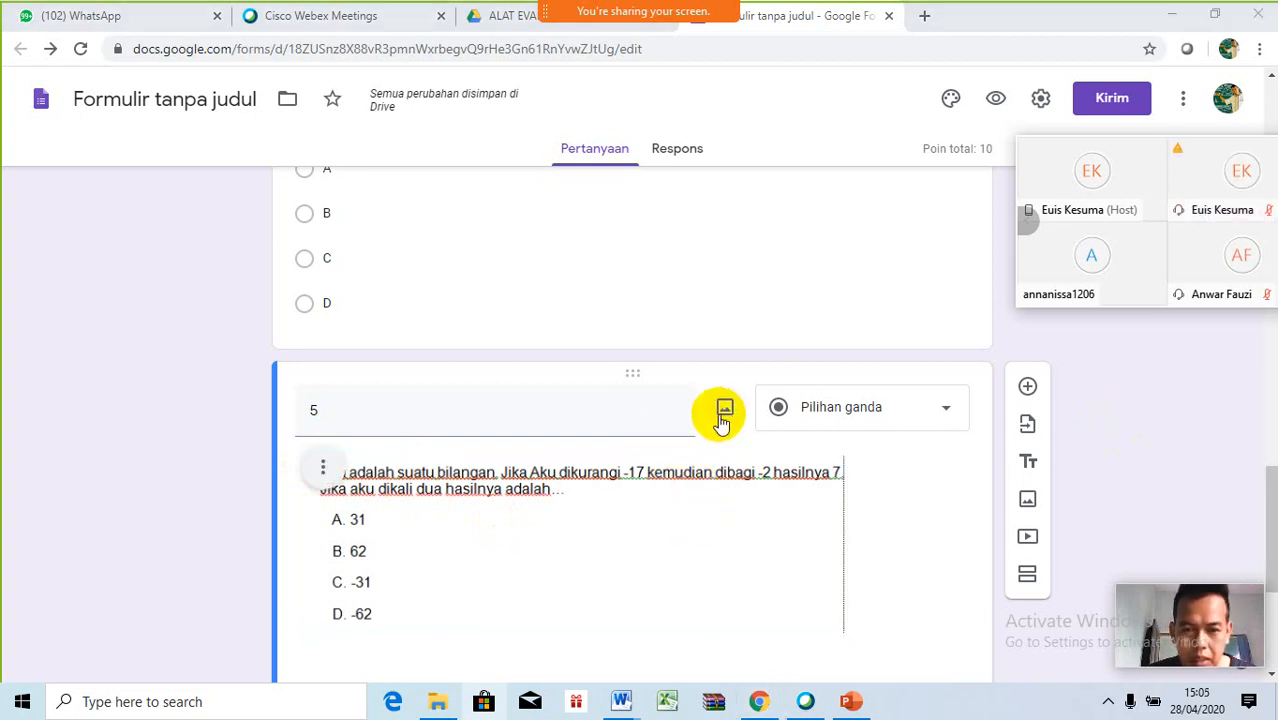
pyautogui.click(331, 470)
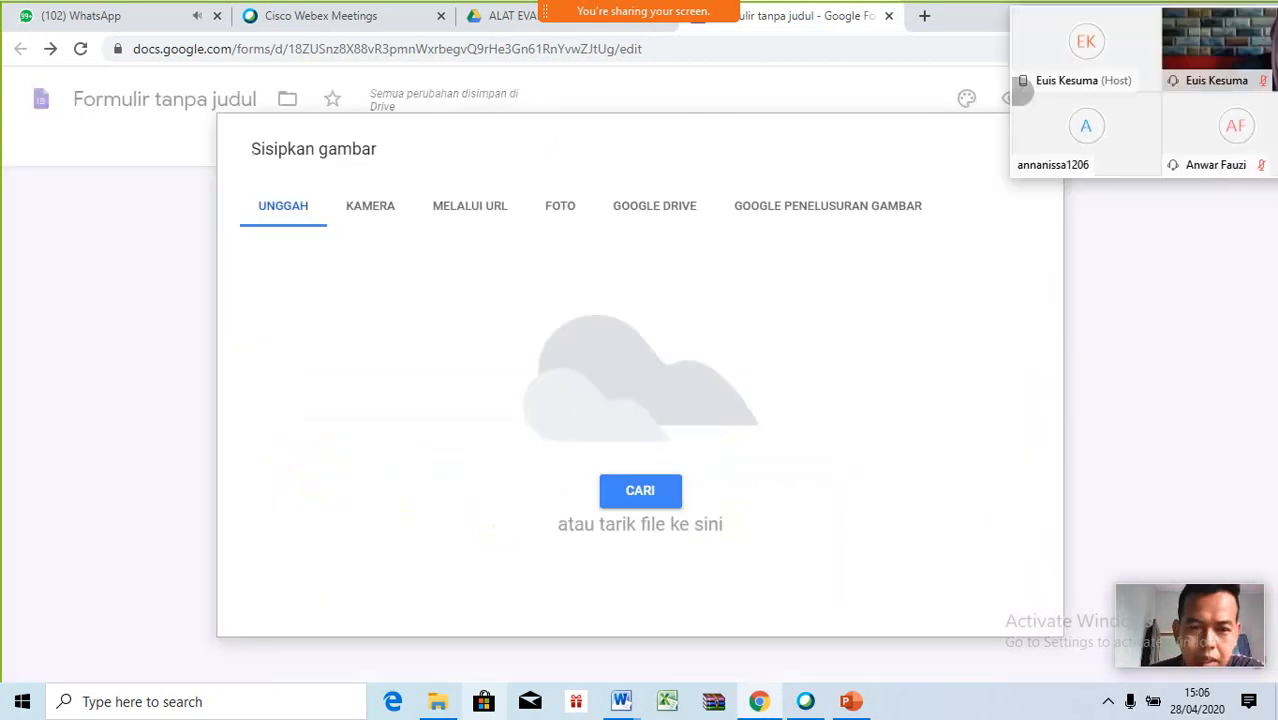
pyautogui.click(656, 494)
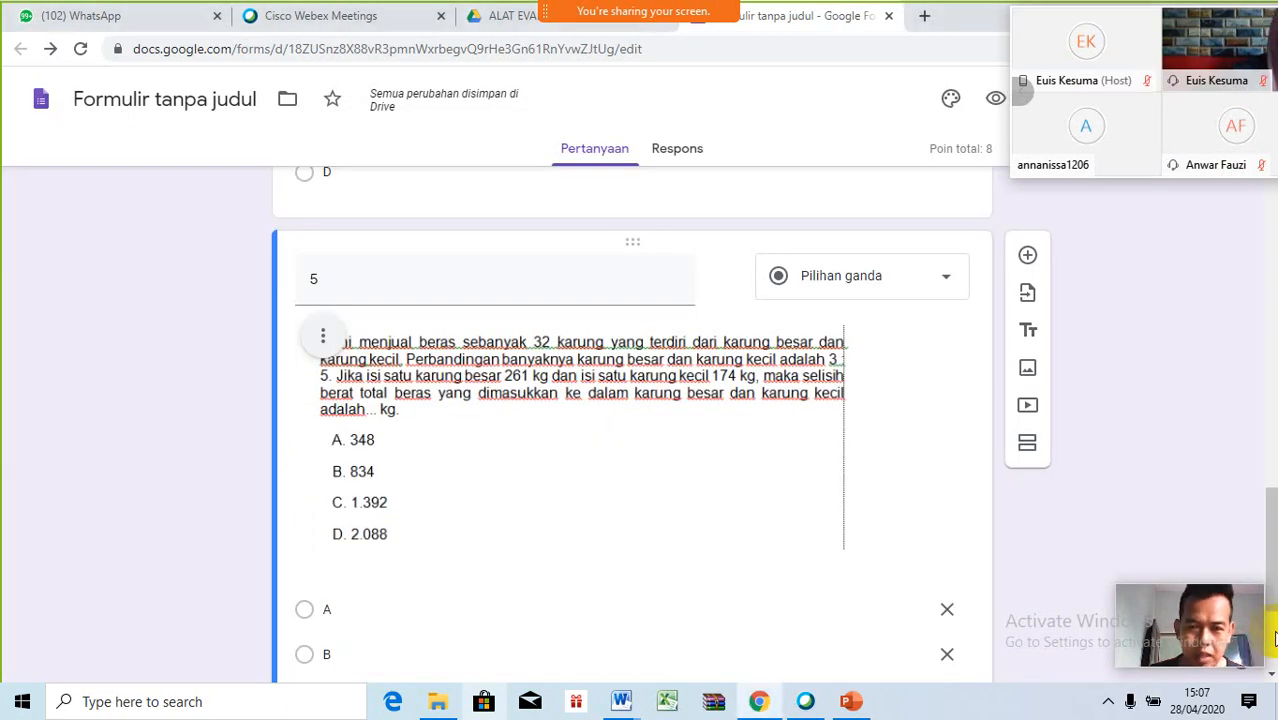
# - Mark option A as the correct answer in question 5's answer key
pyautogui.scroll(-3, 995, 593)
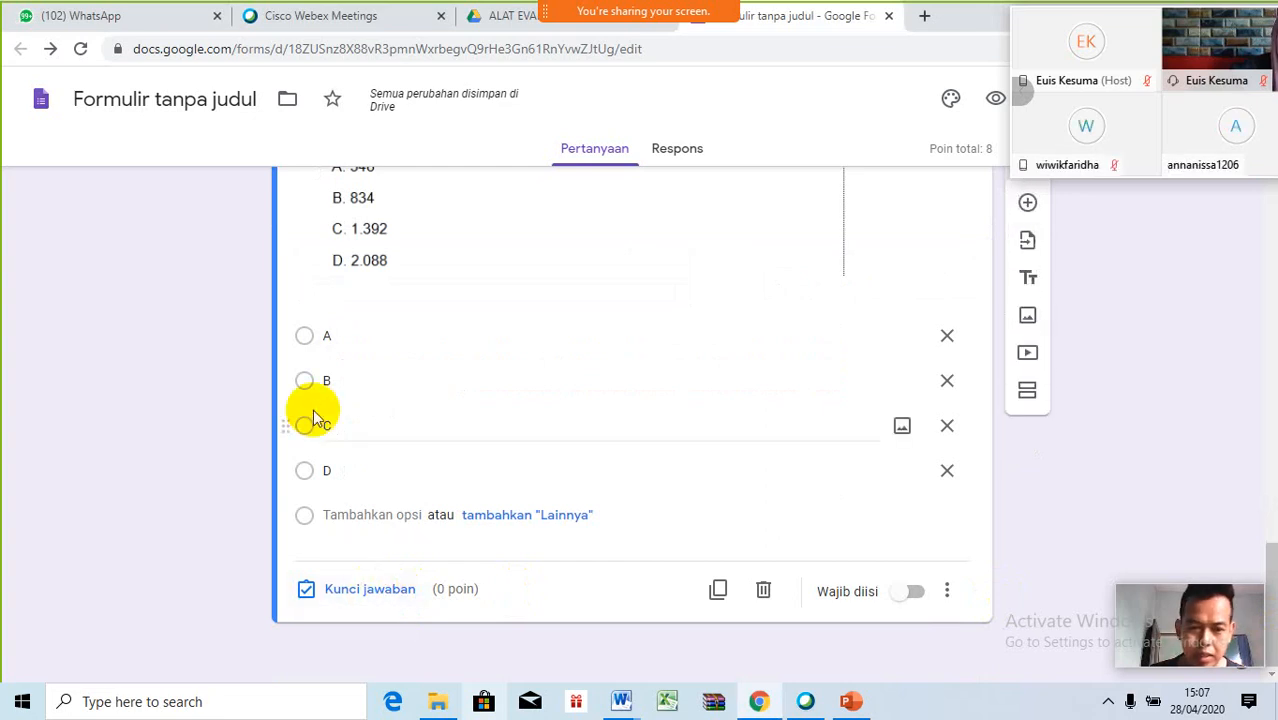
pyautogui.click(305, 341)
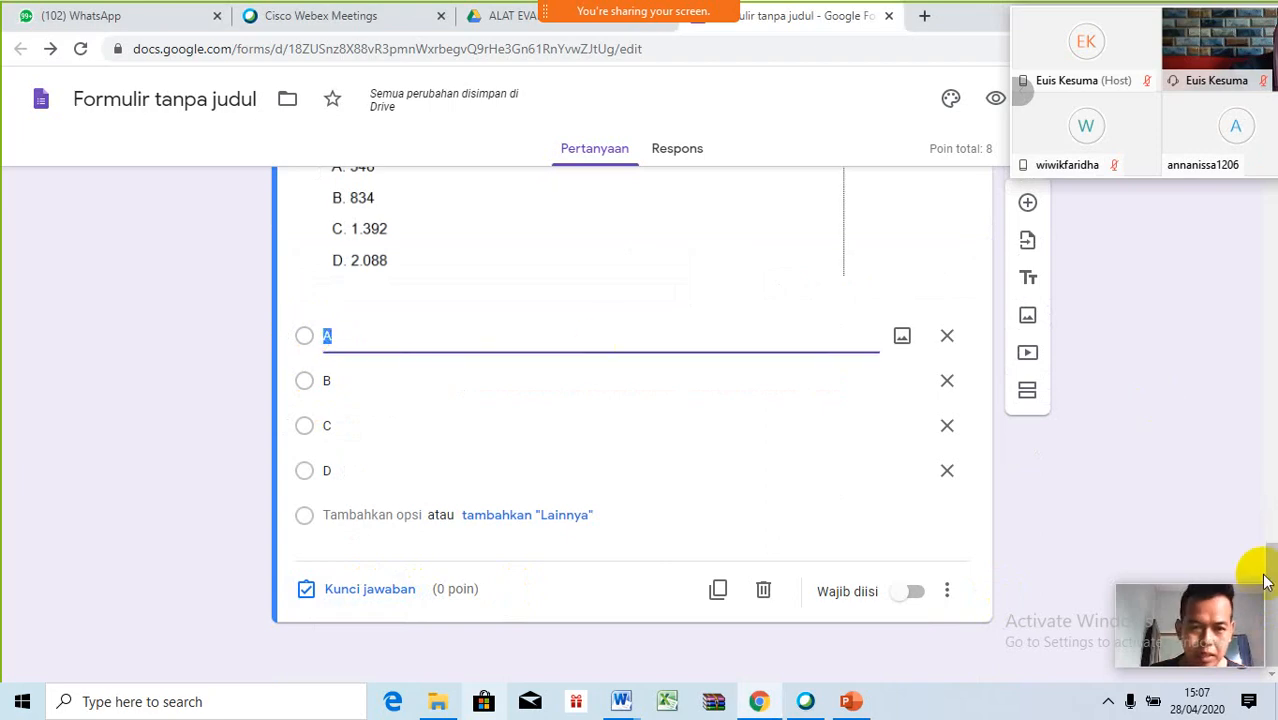
pyautogui.scroll(3, 1270, 580)
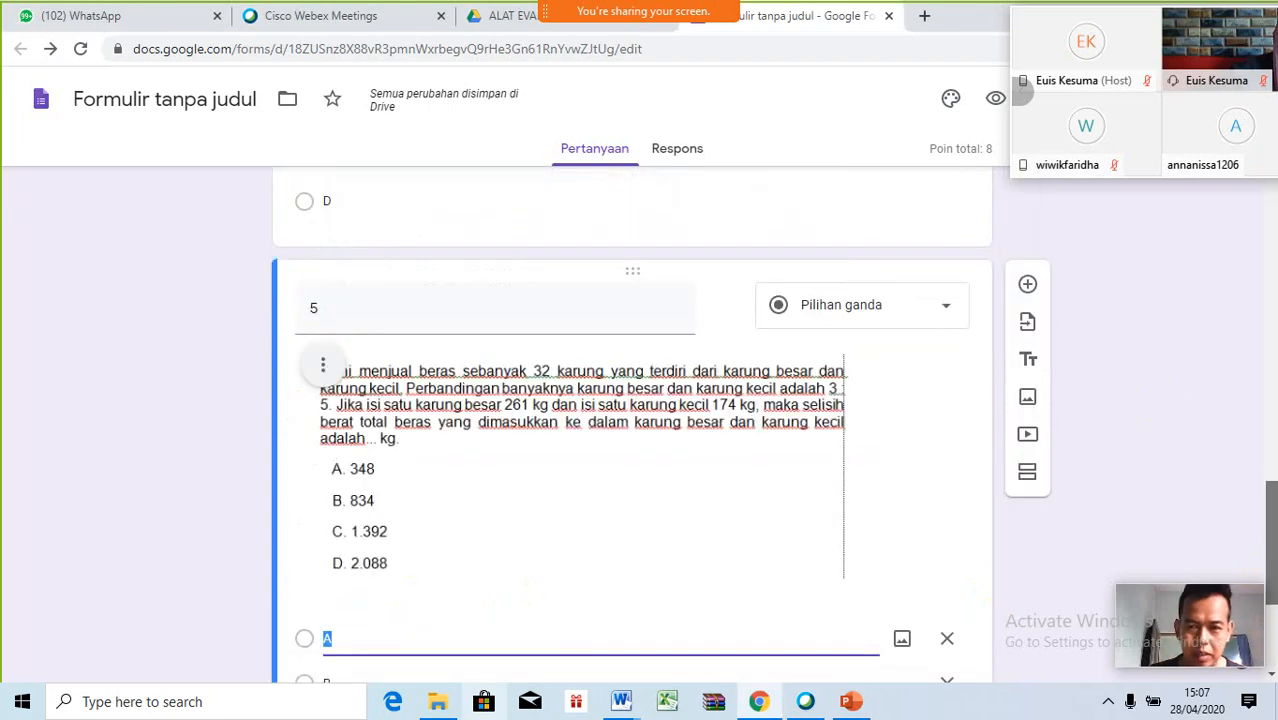
pyautogui.scroll(-3, 632, 420)
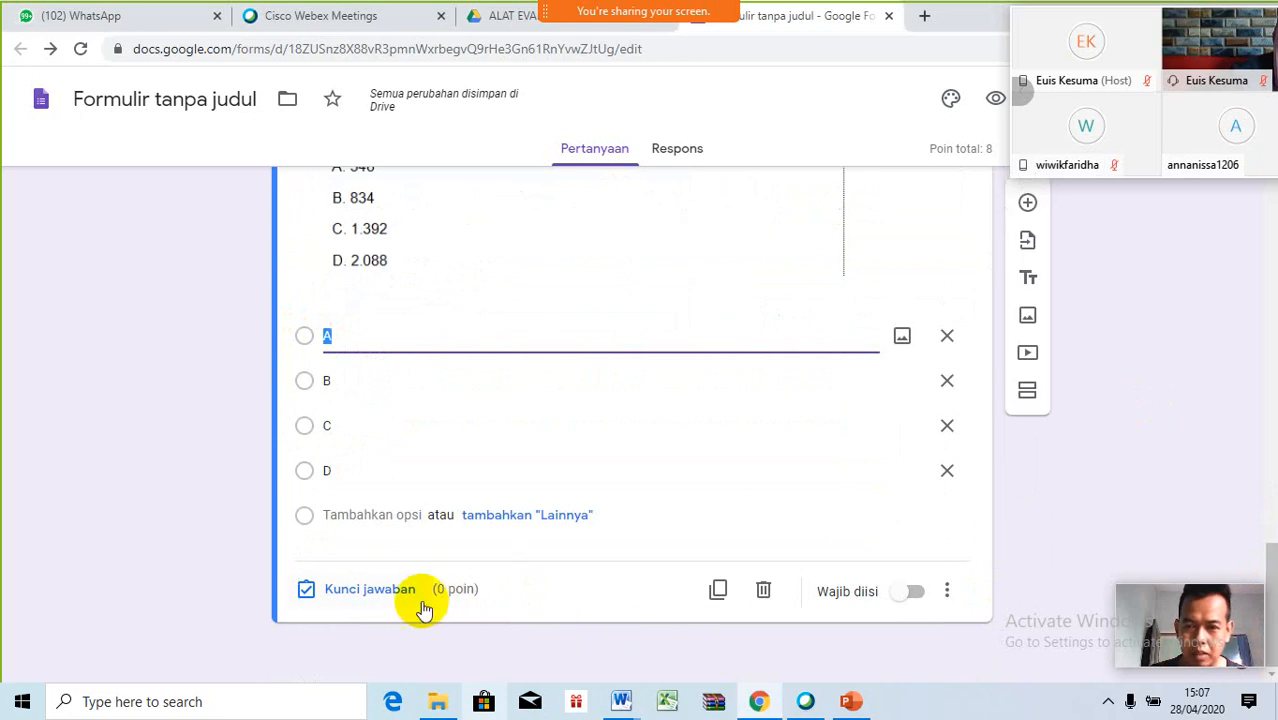
pyautogui.click(400, 590)
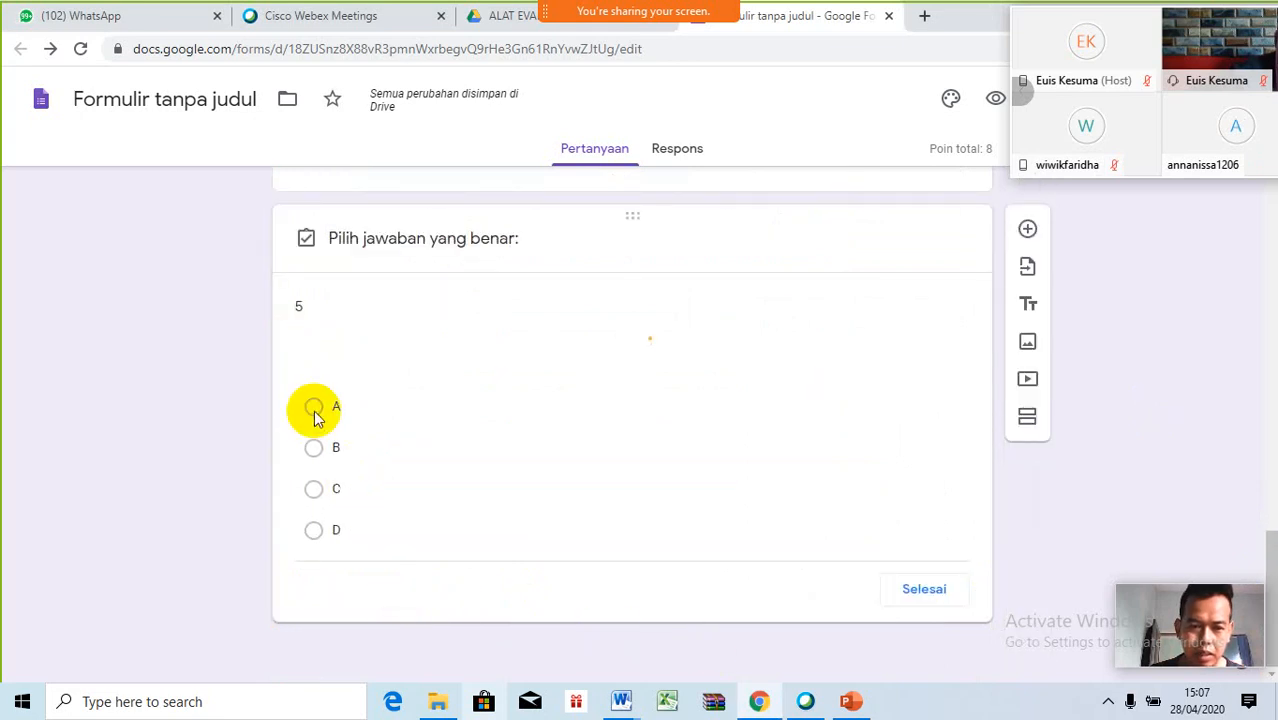
pyautogui.scroll(-2, 1263, 513)
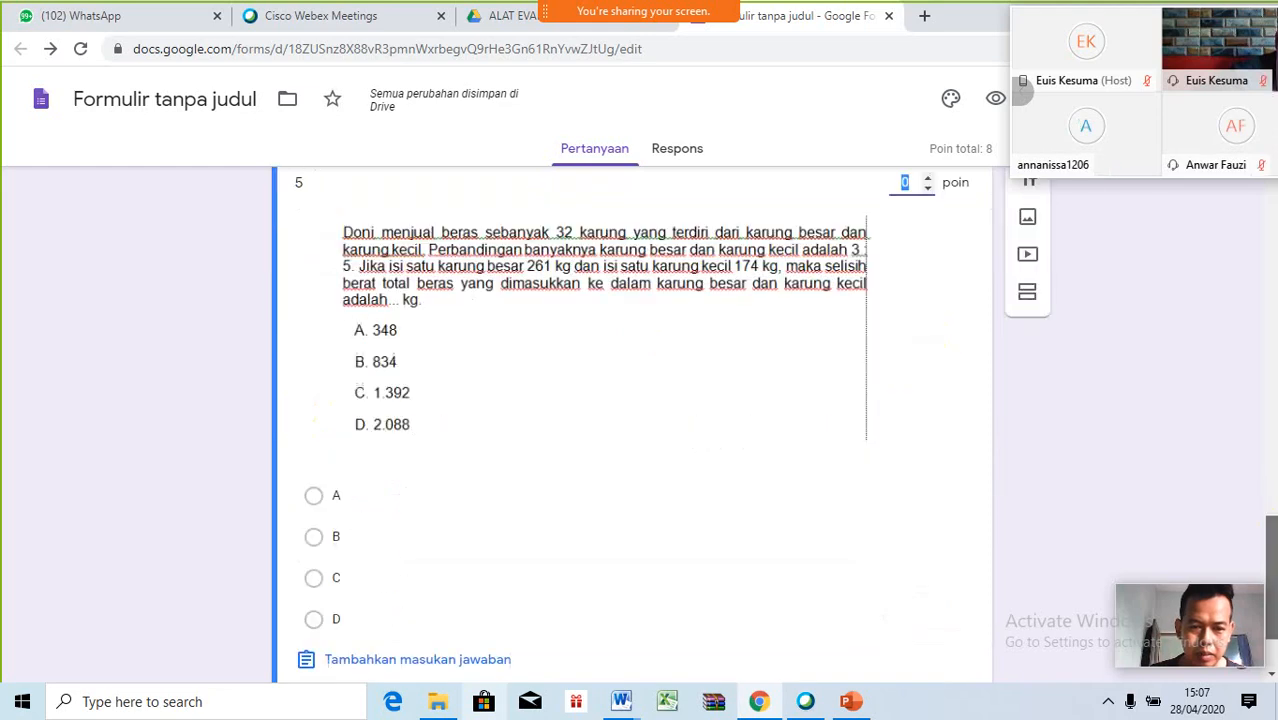
pyautogui.scroll(-1, 1263, 513)
pyautogui.click(314, 372)
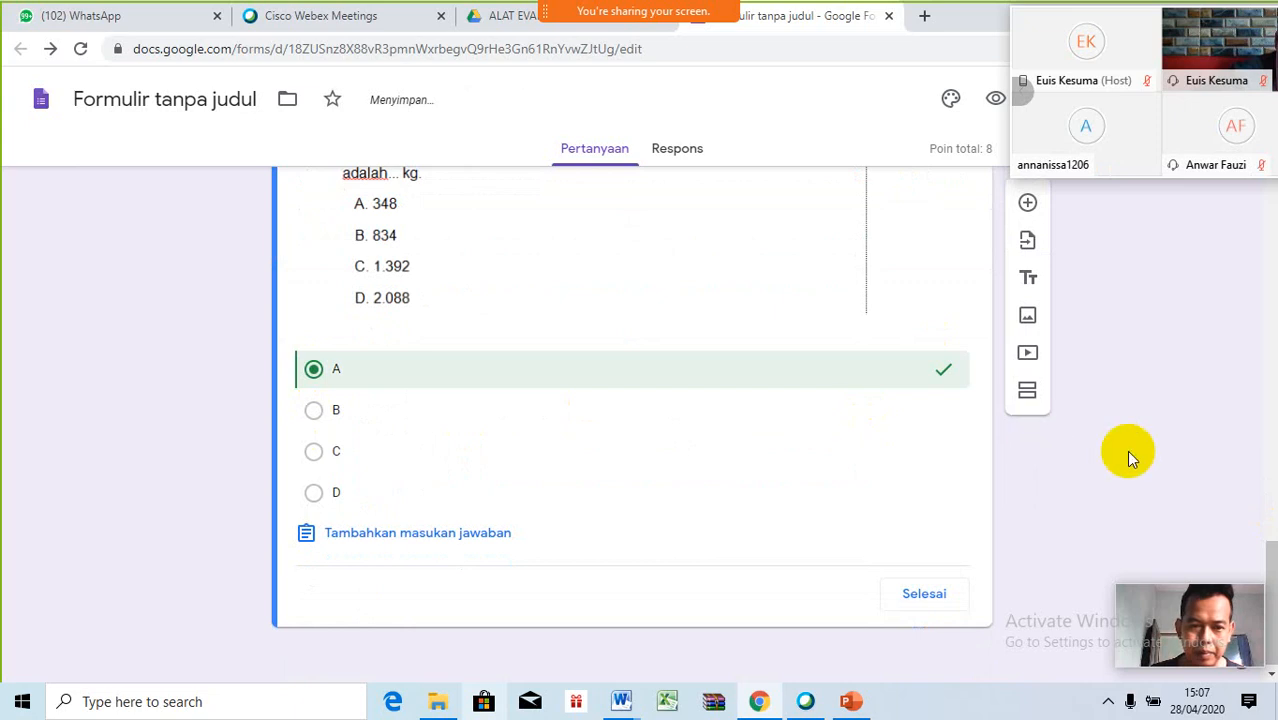
# - Make question 5 worth 2 points in its answer key
pyautogui.scroll(2, 1266, 542)
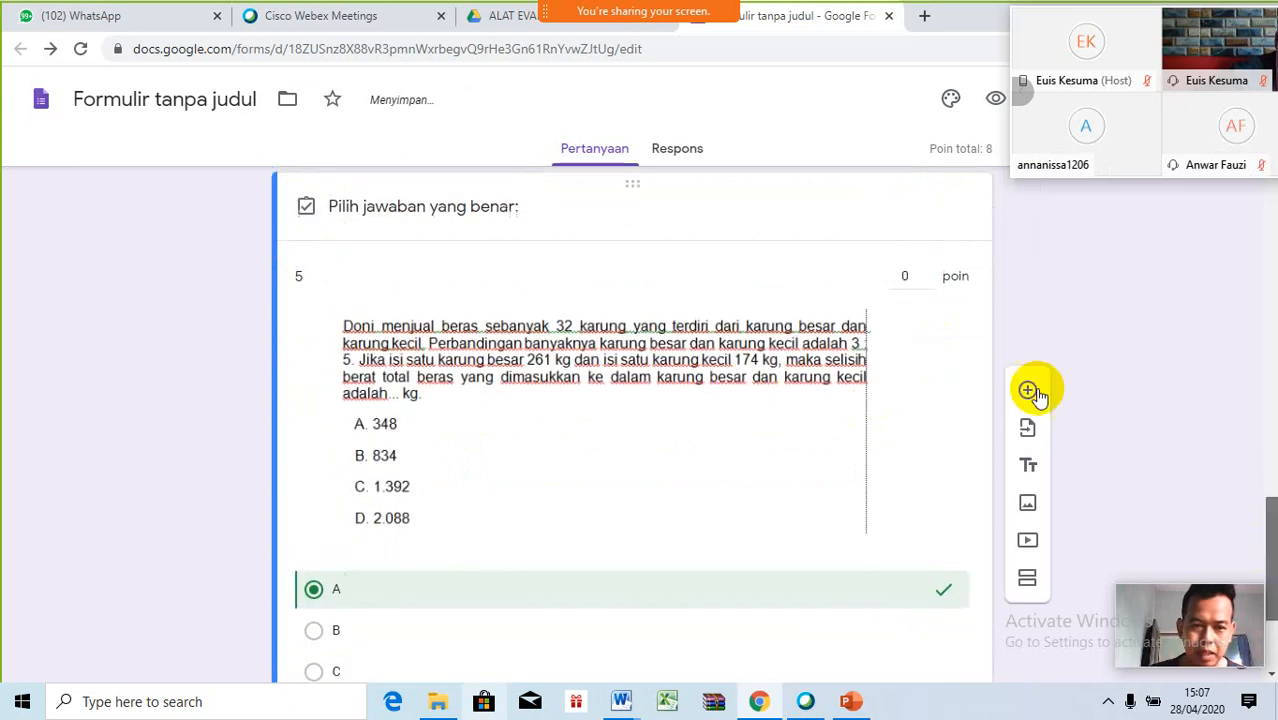
pyautogui.click(910, 309)
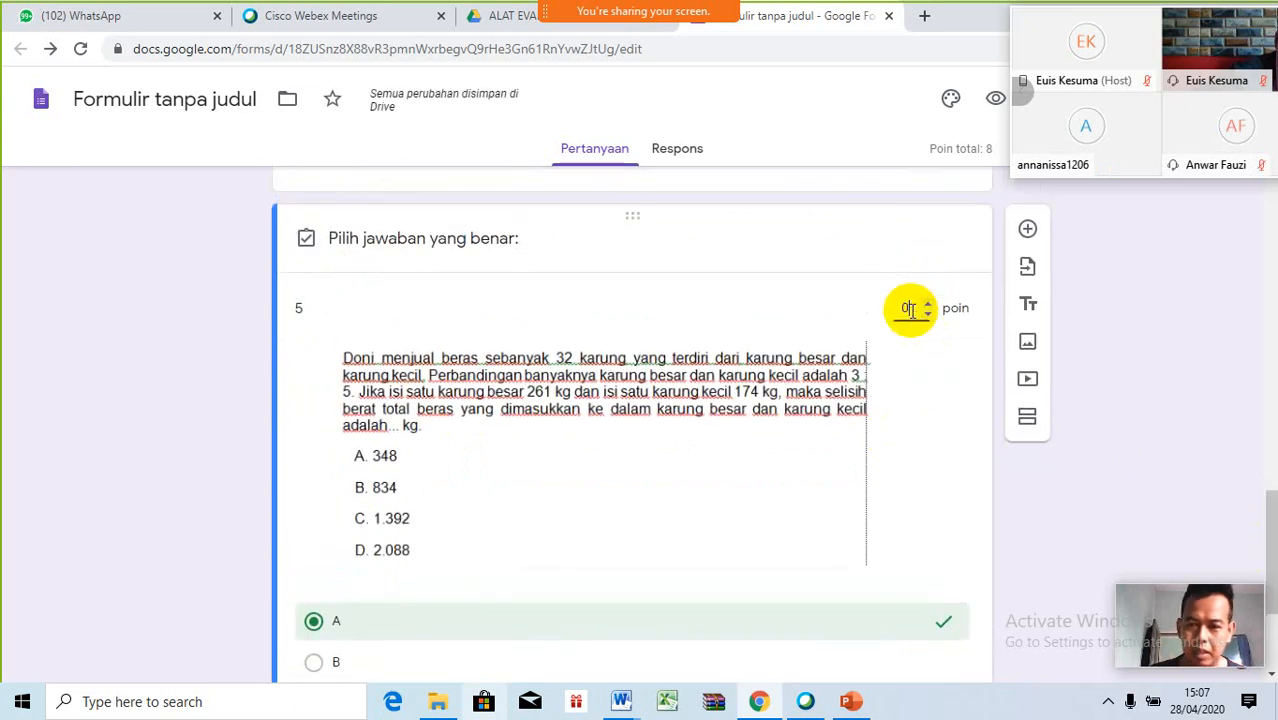
pyautogui.write('2')
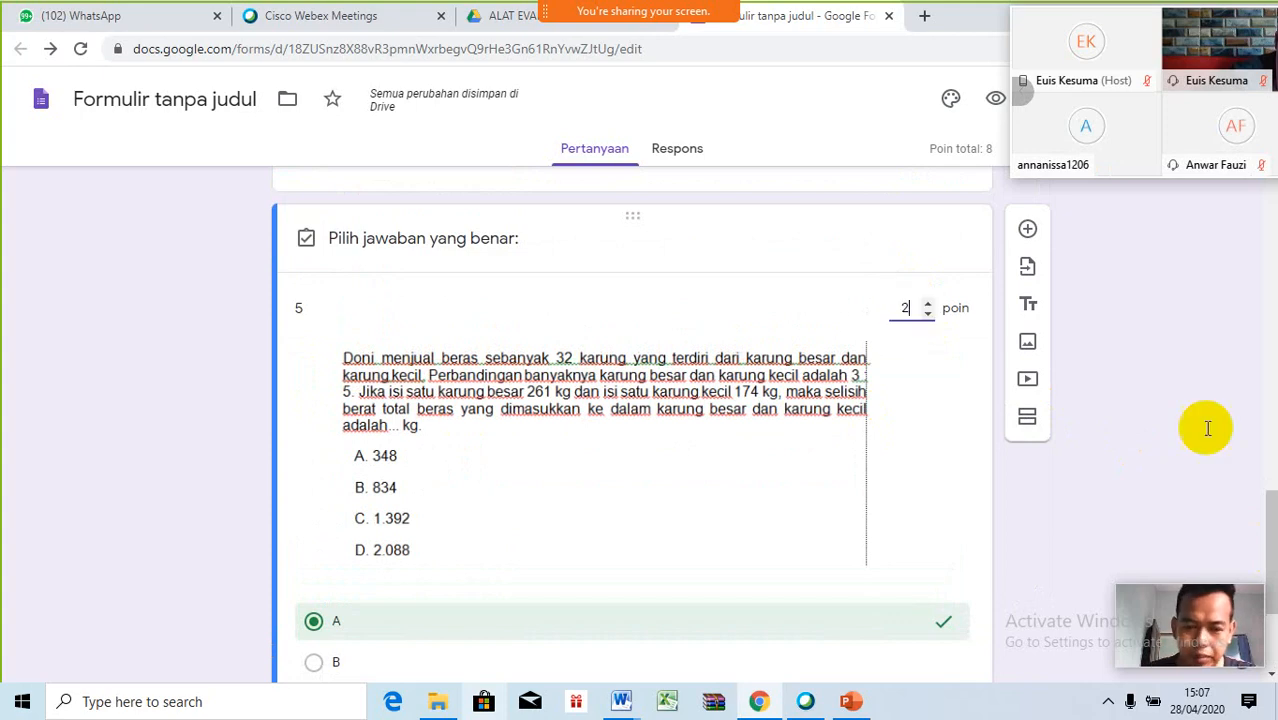
# - Set the purple spheres image from the Kantor dan Sekolah theme category as the form's header
pyautogui.scroll(1, 1264, 508)
pyautogui.moveTo(1268, 502); pyautogui.dragTo(1268, 422)
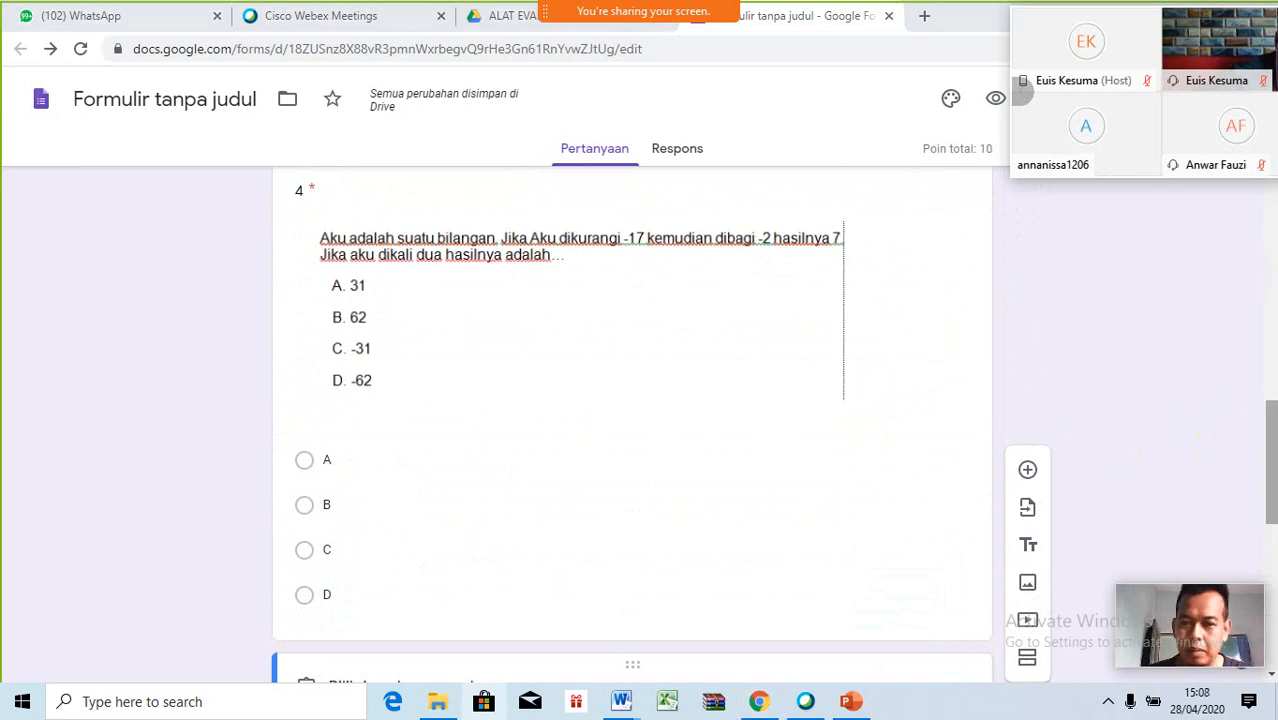
pyautogui.moveTo(1270, 528); pyautogui.dragTo(1267, 172)
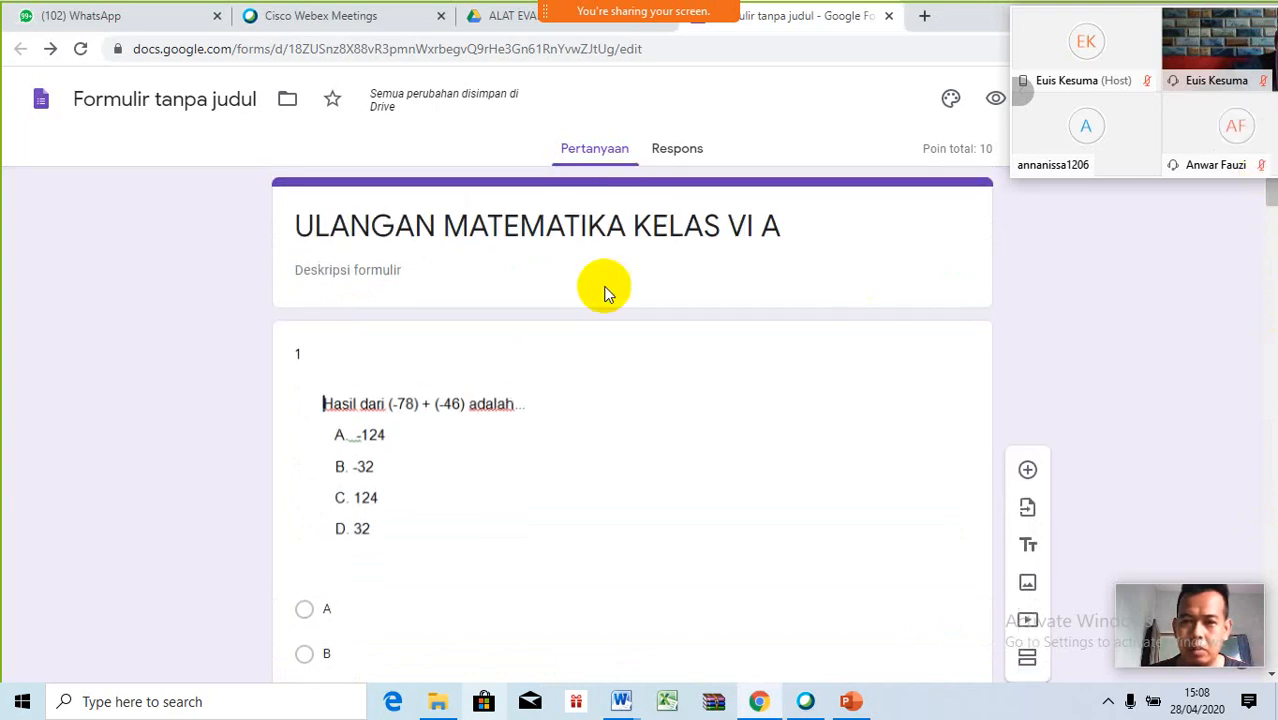
pyautogui.tripleClick(480, 225)
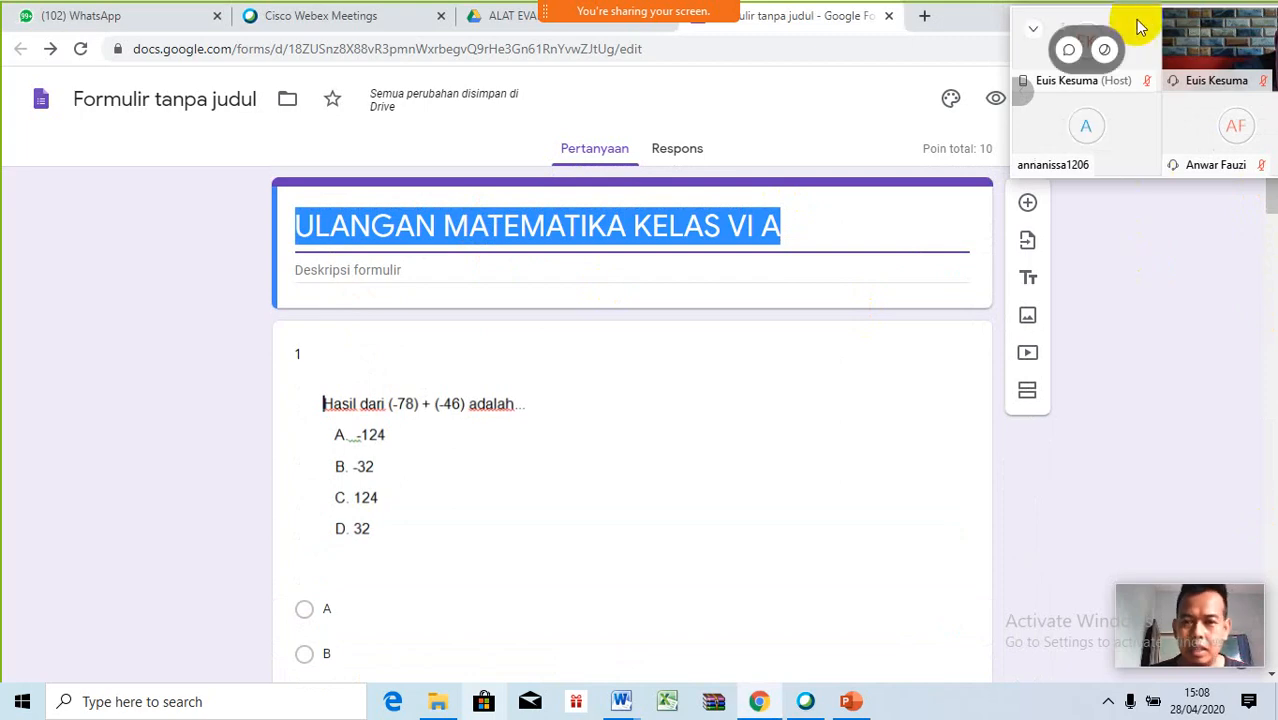
pyautogui.moveTo(1138, 23); pyautogui.dragTo(1112, 407)
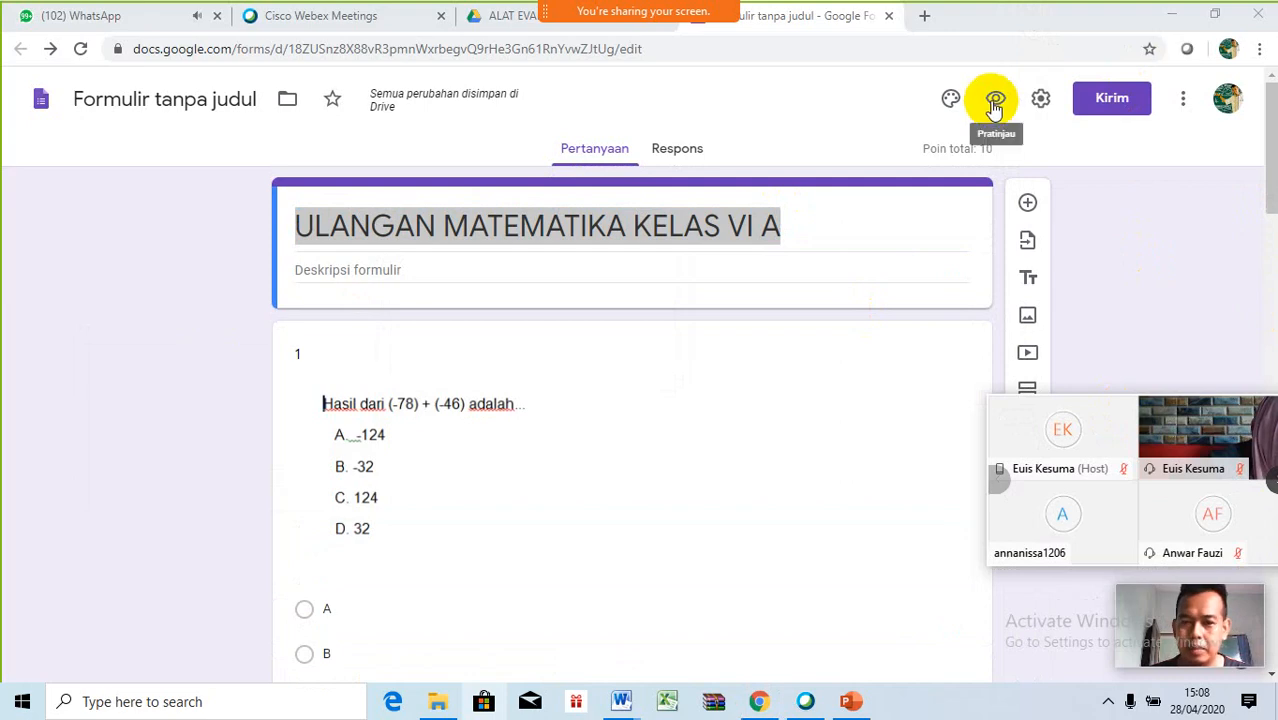
pyautogui.click(950, 104)
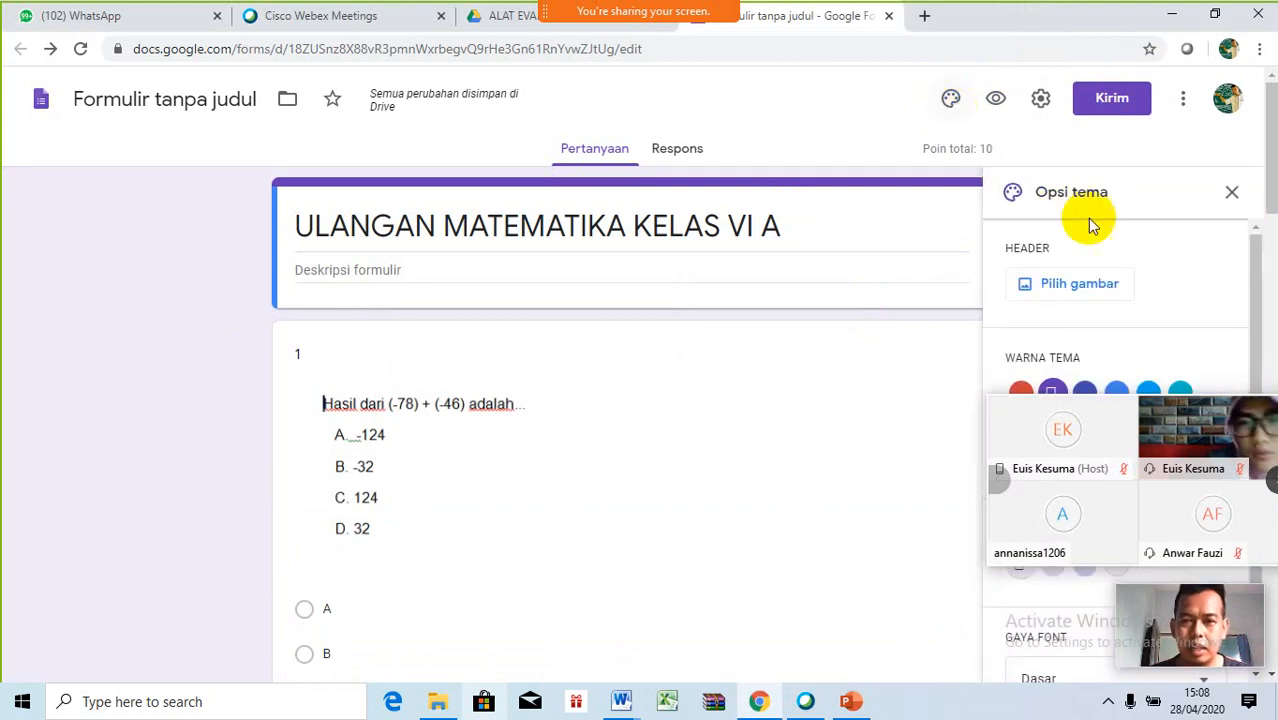
pyautogui.click(1100, 286)
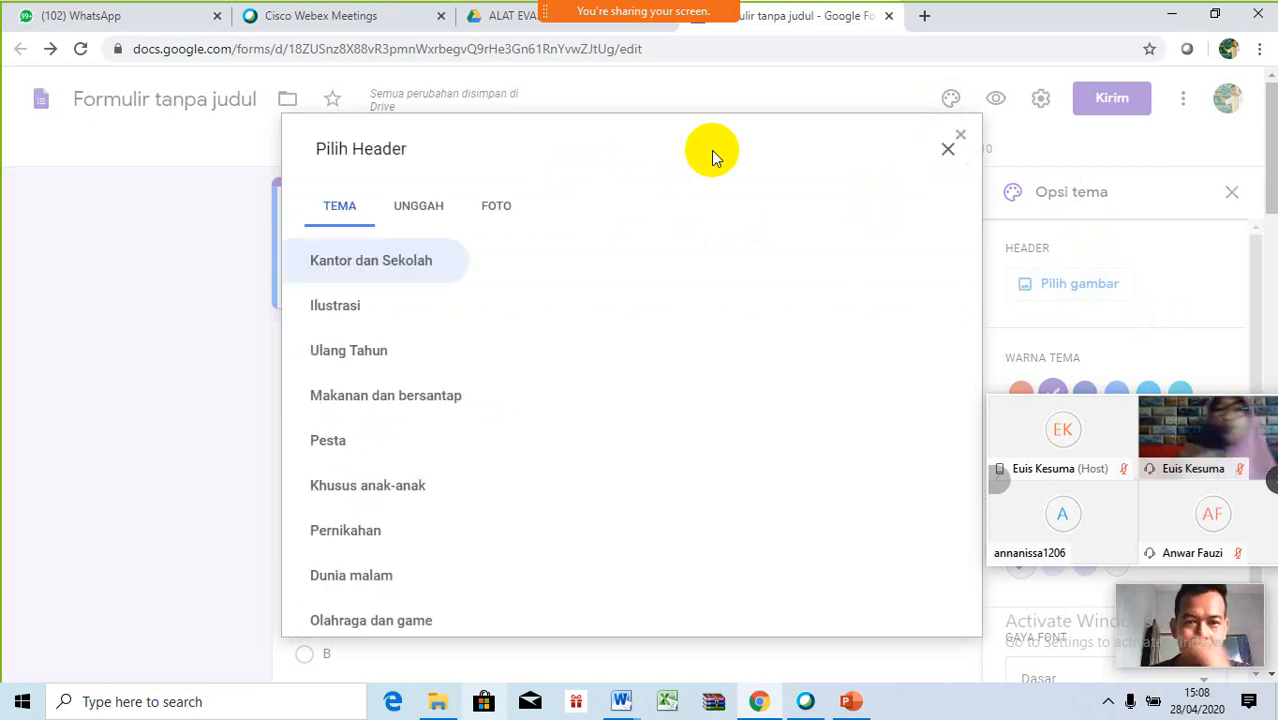
pyautogui.click(440, 210)
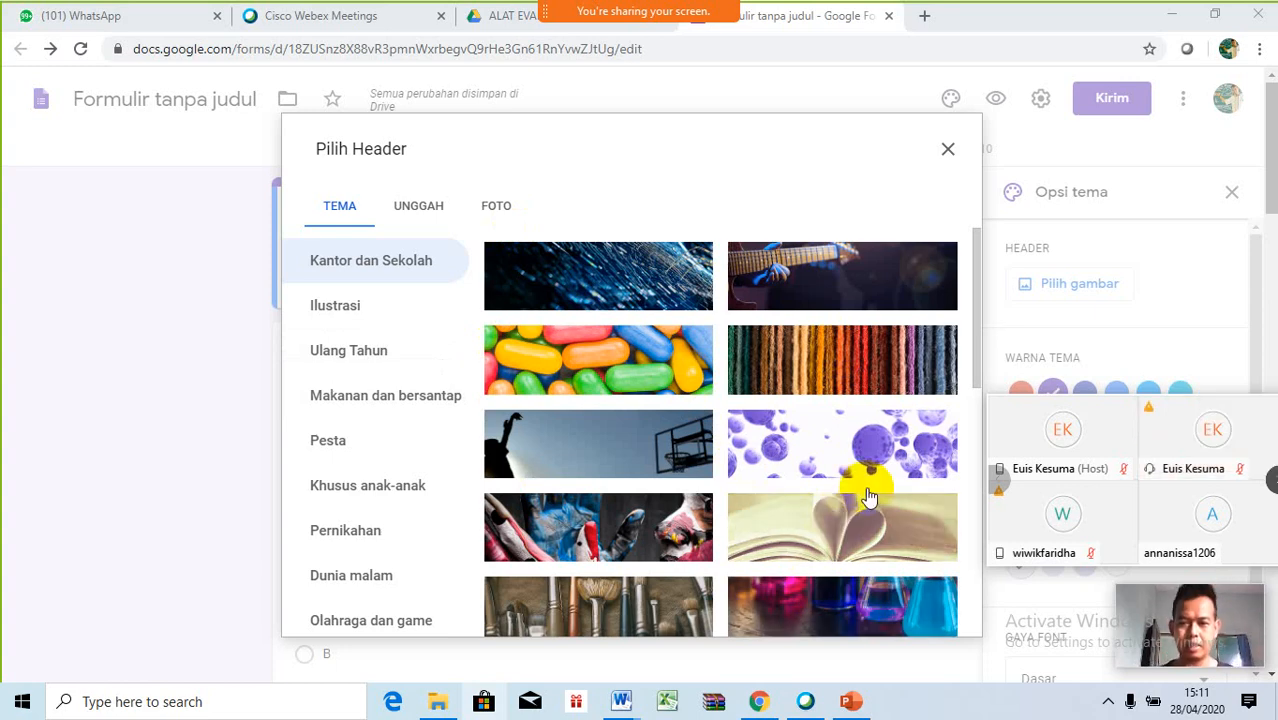
pyautogui.doubleClick(832, 462)
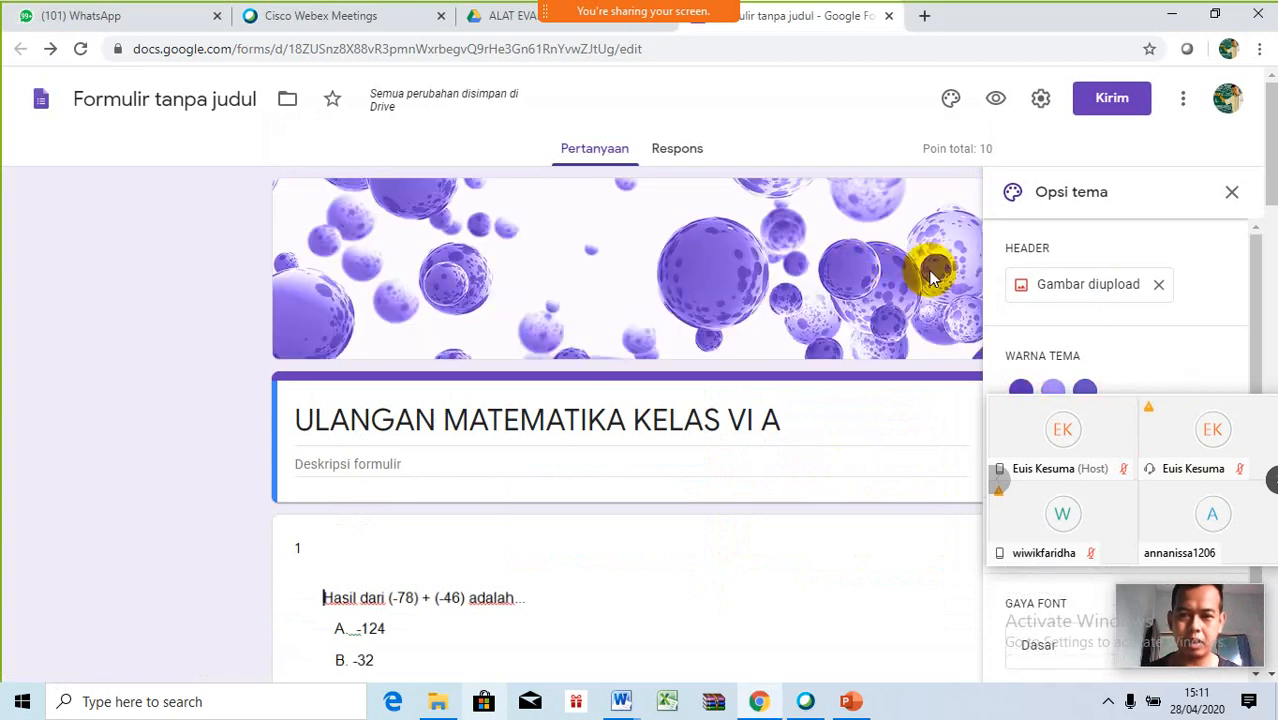
pyautogui.click(1231, 191)
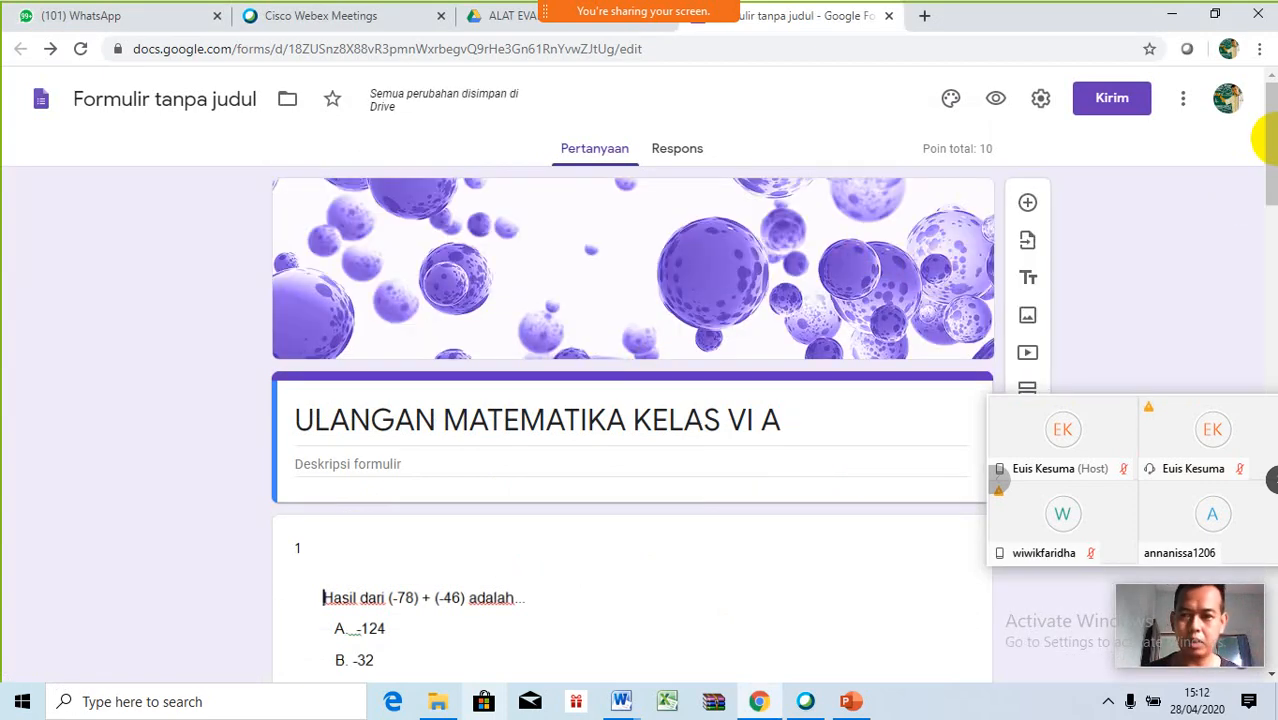
# - Review the form's questions in the editor and in the respondent preview, and close the preview
pyautogui.click(1272, 142)
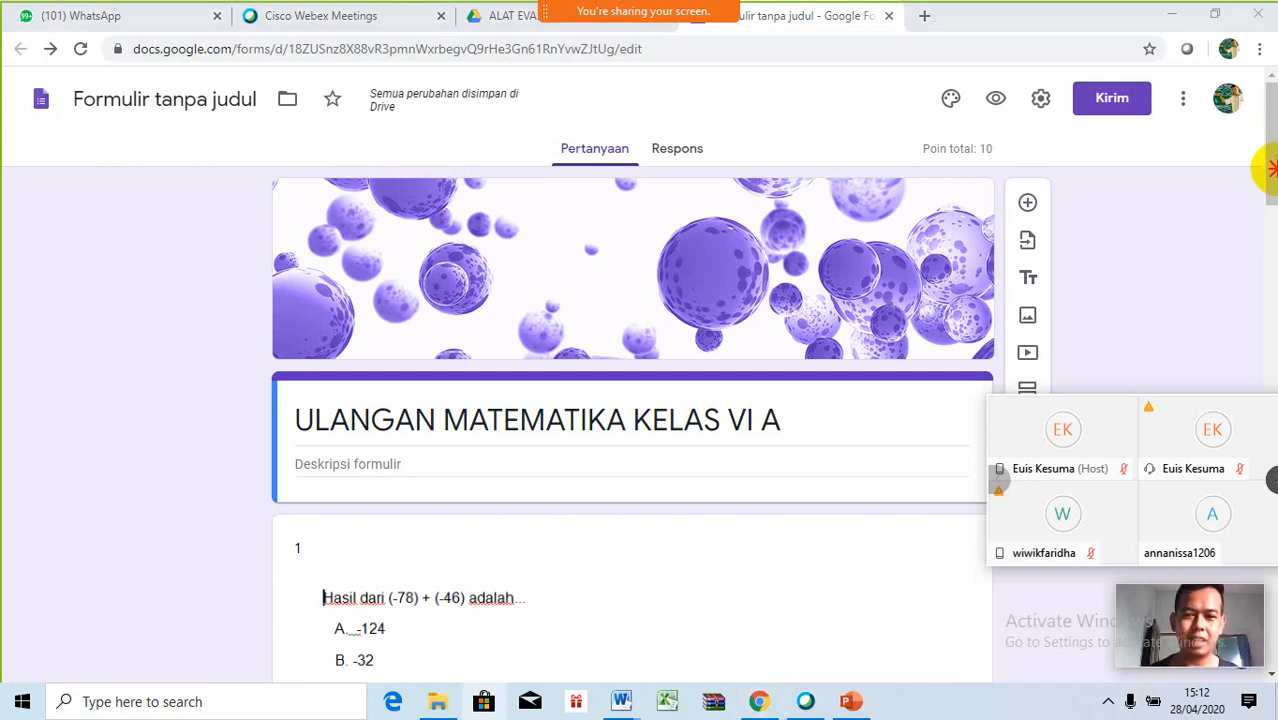
pyautogui.click(1270, 238)
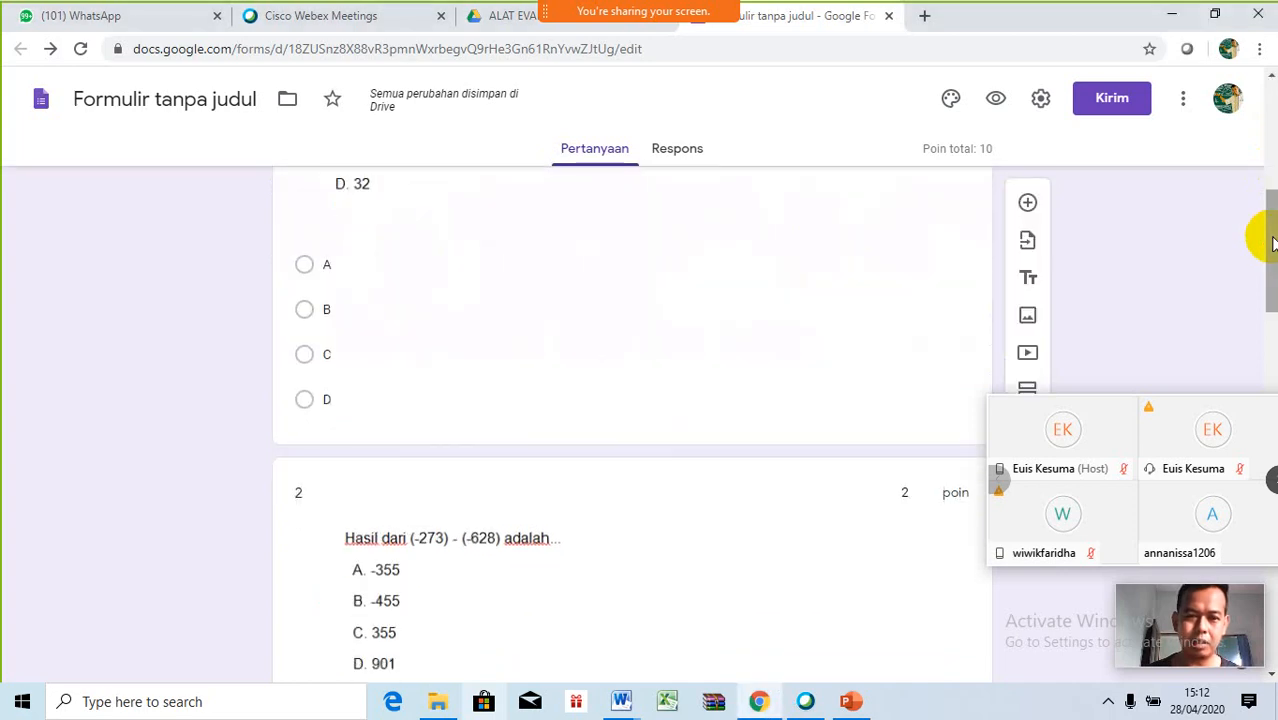
pyautogui.moveTo(1272, 240); pyautogui.dragTo(1260, 215)
pyautogui.scroll(-2, 1262, 515)
pyautogui.scroll(10, 1258, 200)
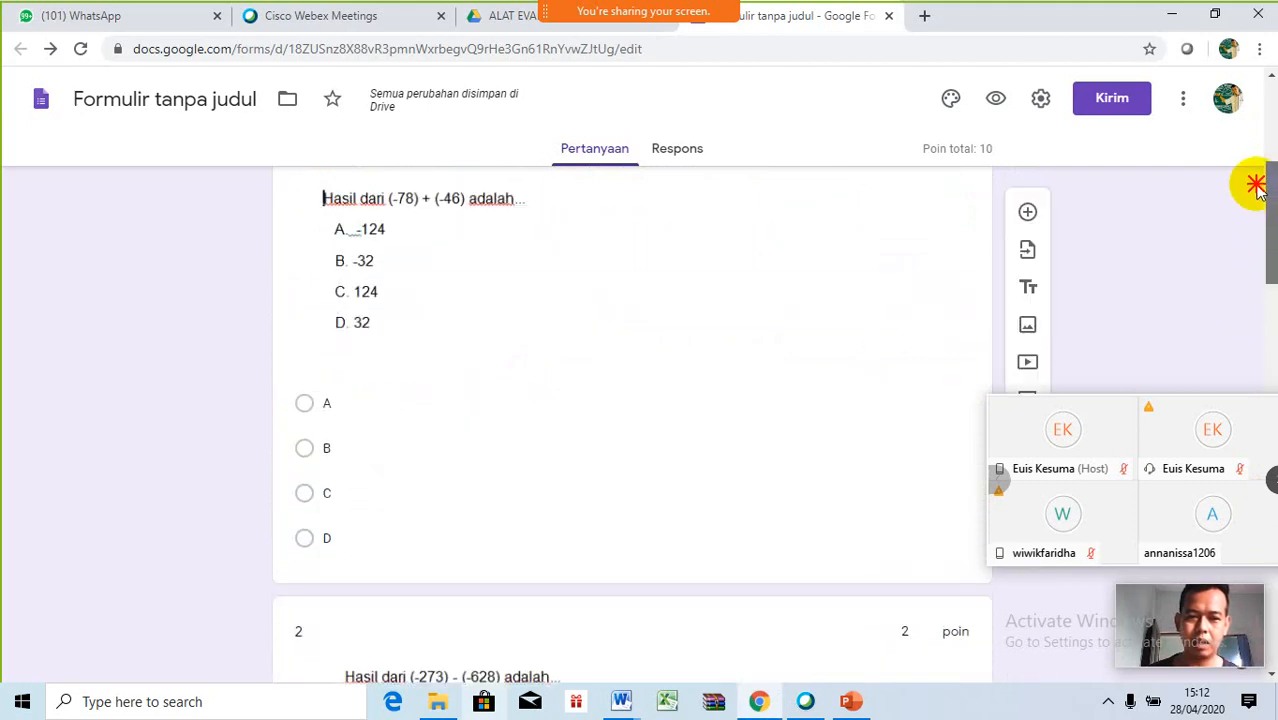
pyautogui.click(994, 99)
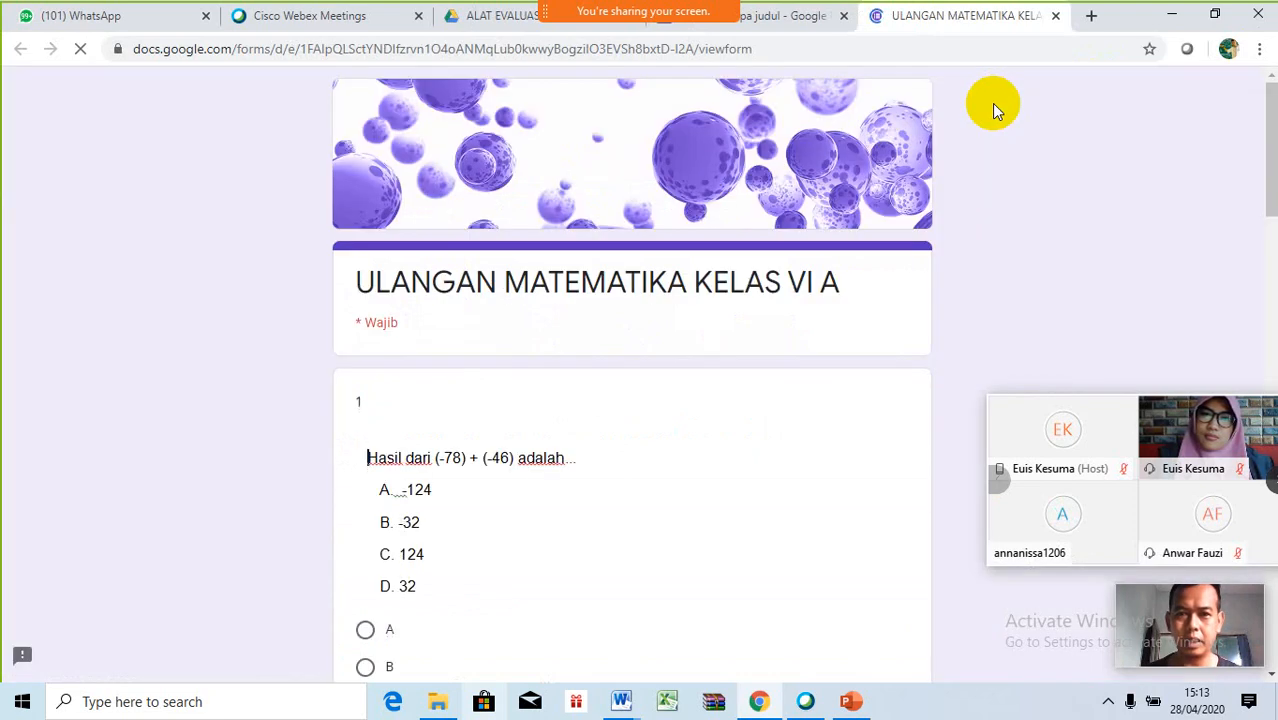
pyautogui.scroll(-5, 1272, 150)
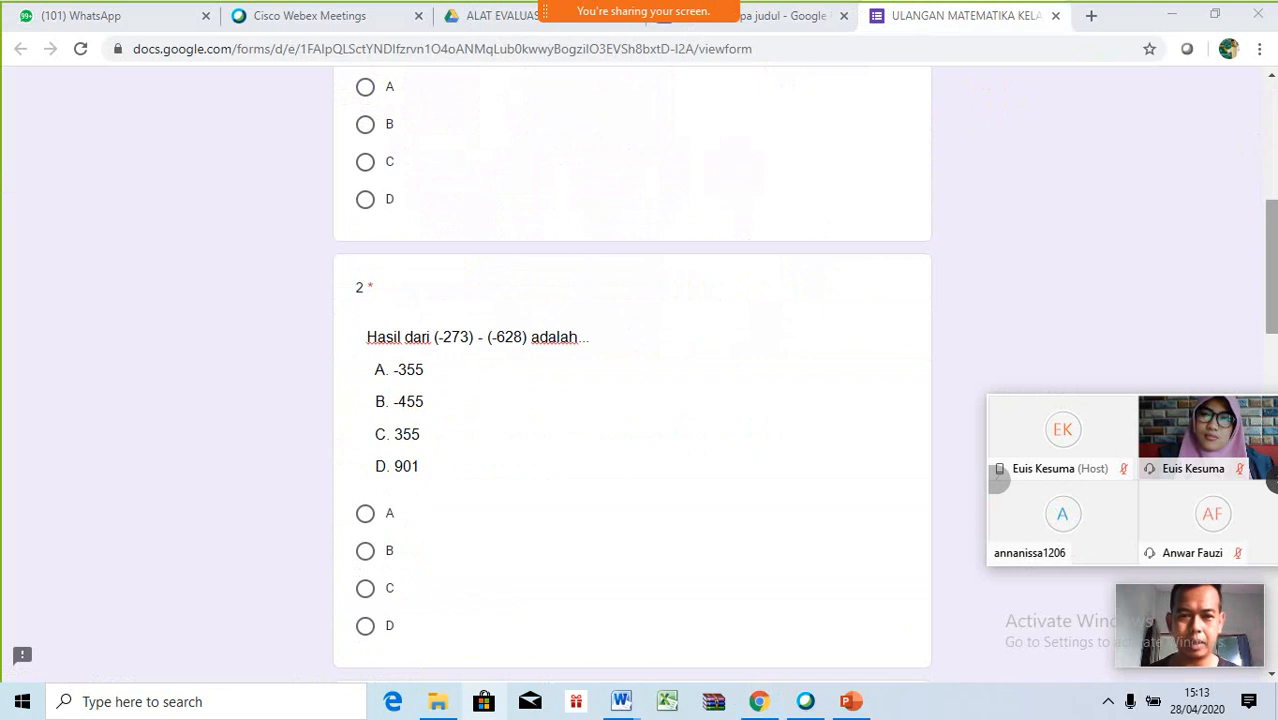
pyautogui.click(1270, 243)
pyautogui.moveTo(1270, 243); pyautogui.dragTo(1270, 318)
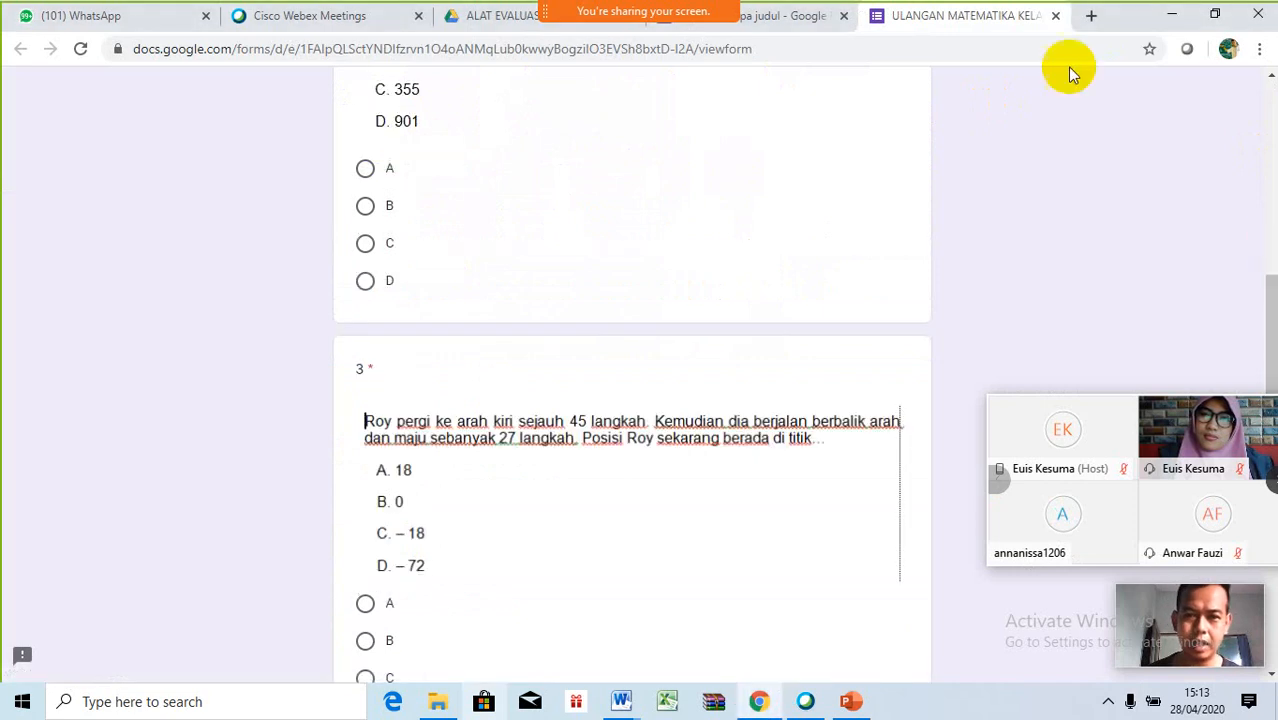
pyautogui.click(1056, 16)
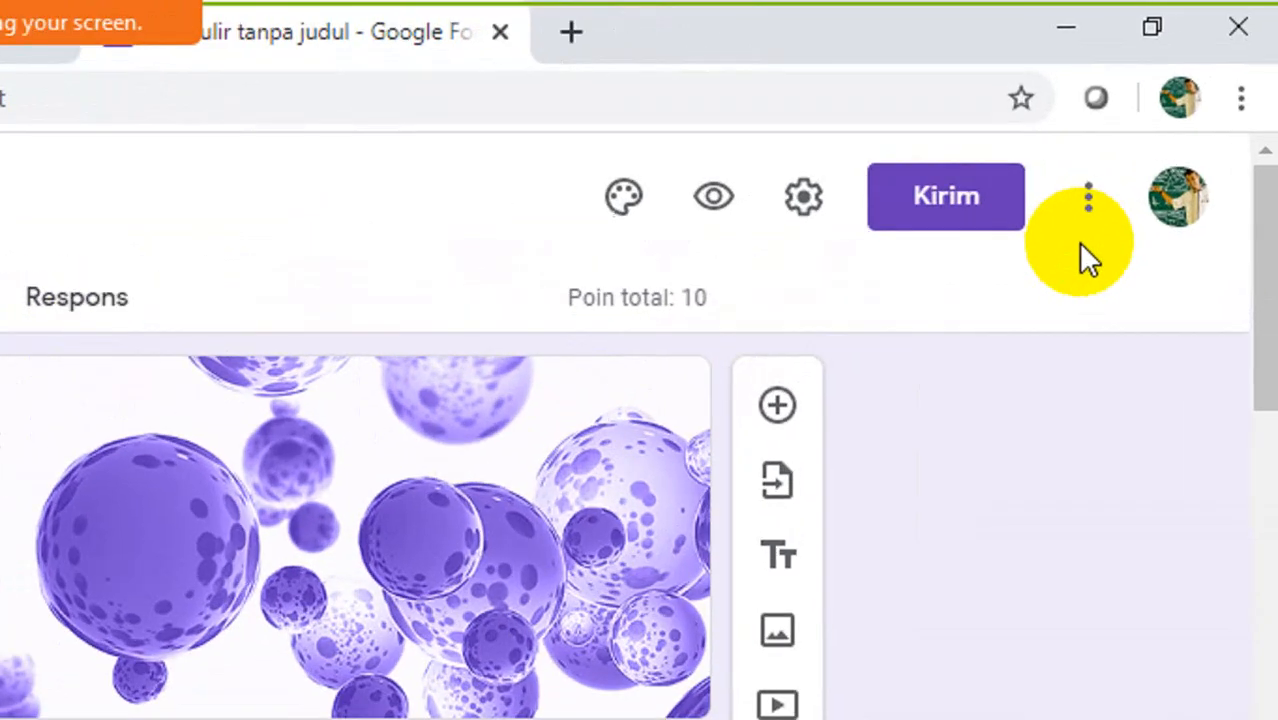
# - Generate a shortened sharing link for the form and copy it
pyautogui.click(928, 210)
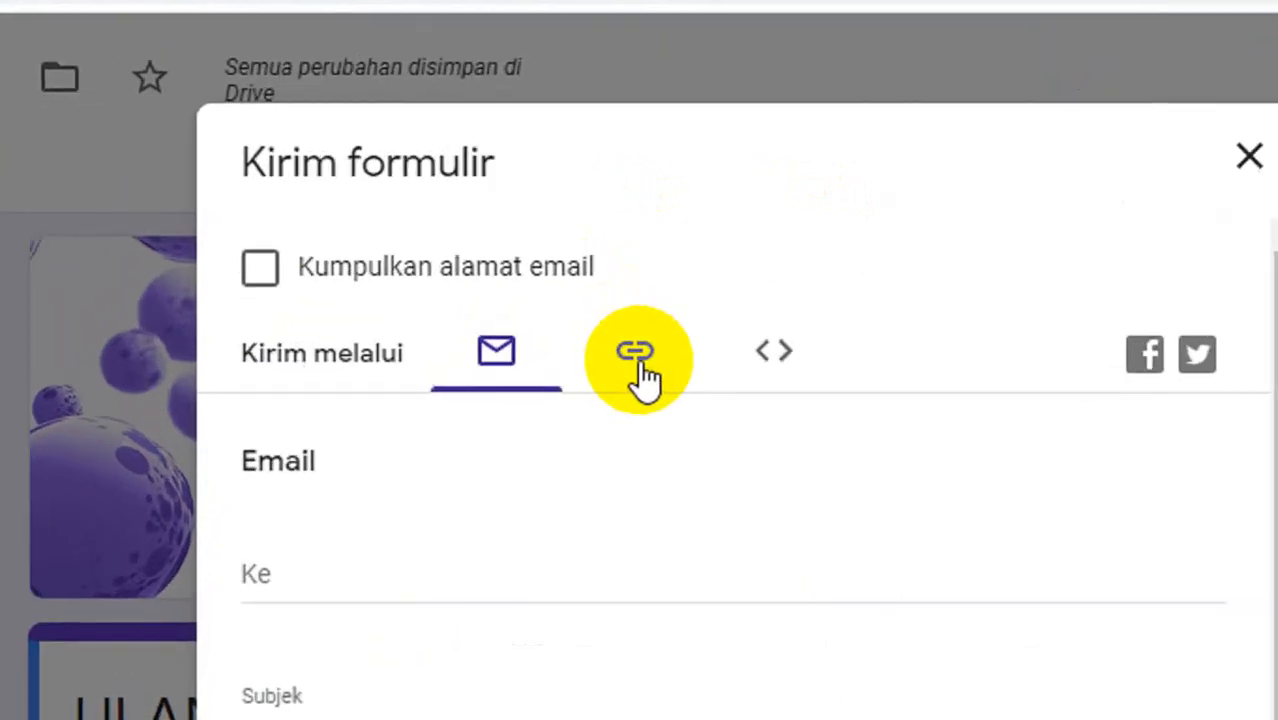
pyautogui.click(641, 366)
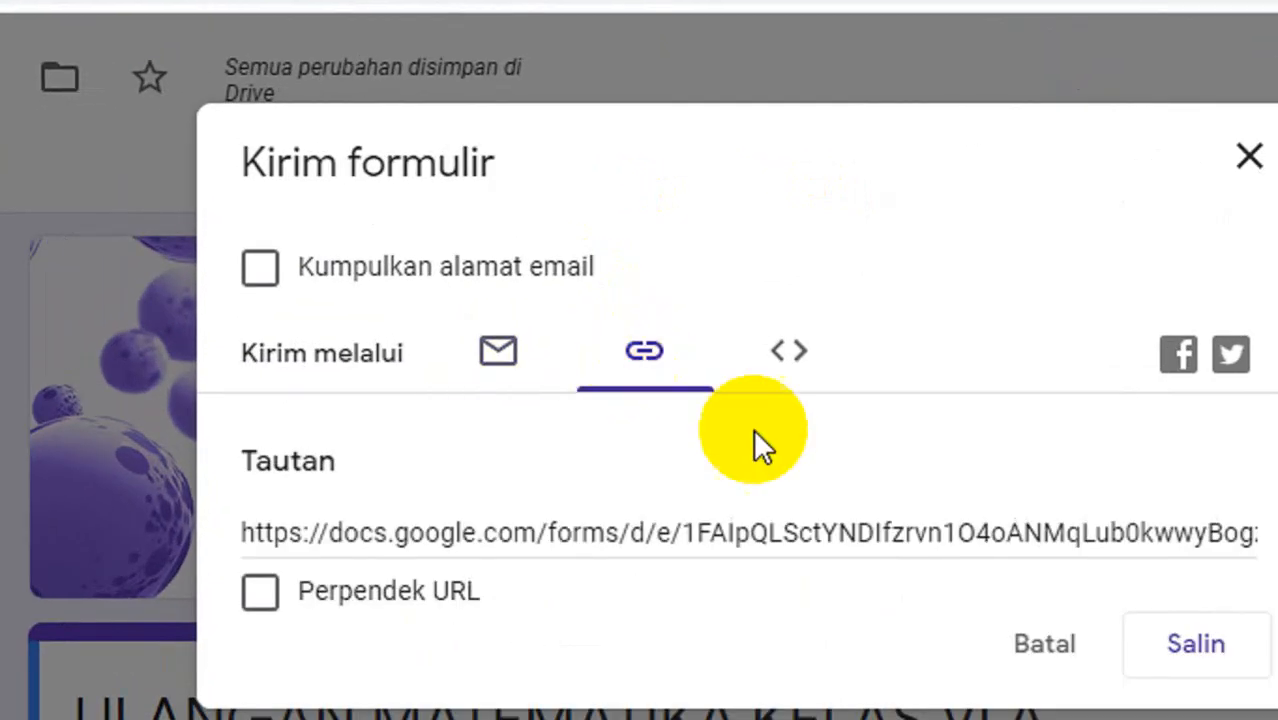
pyautogui.click(789, 530)
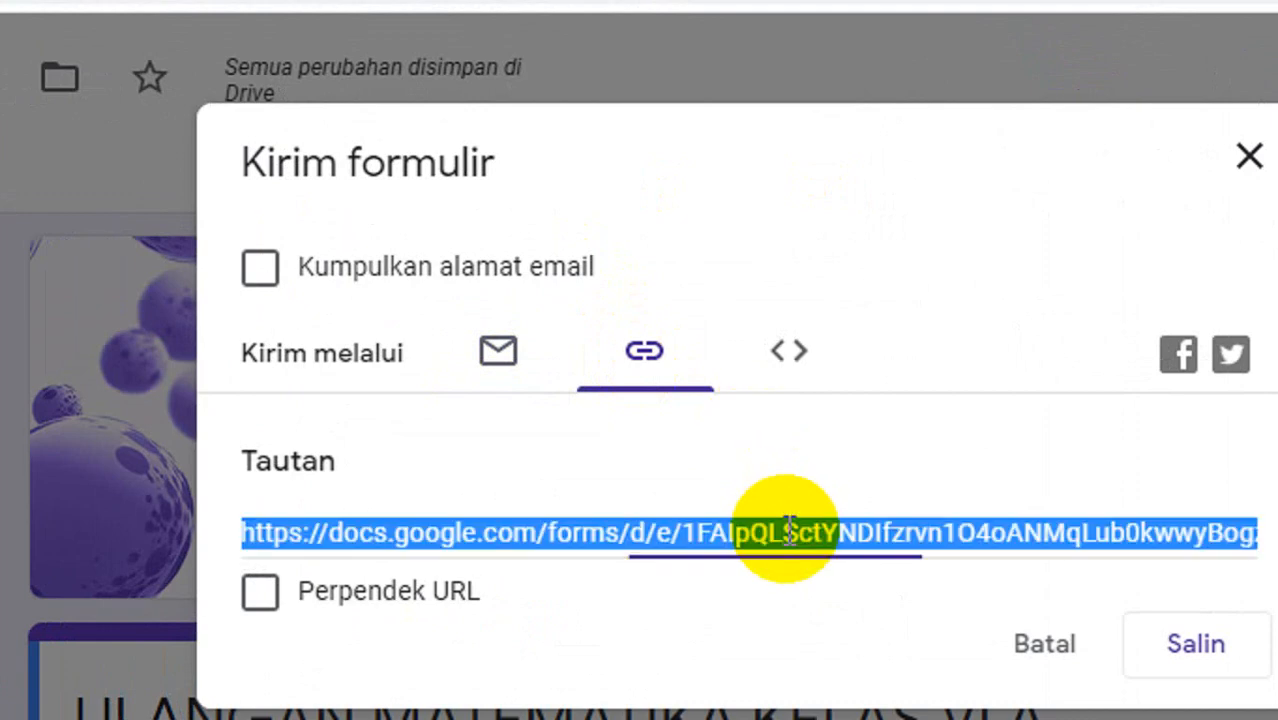
pyautogui.click(276, 582)
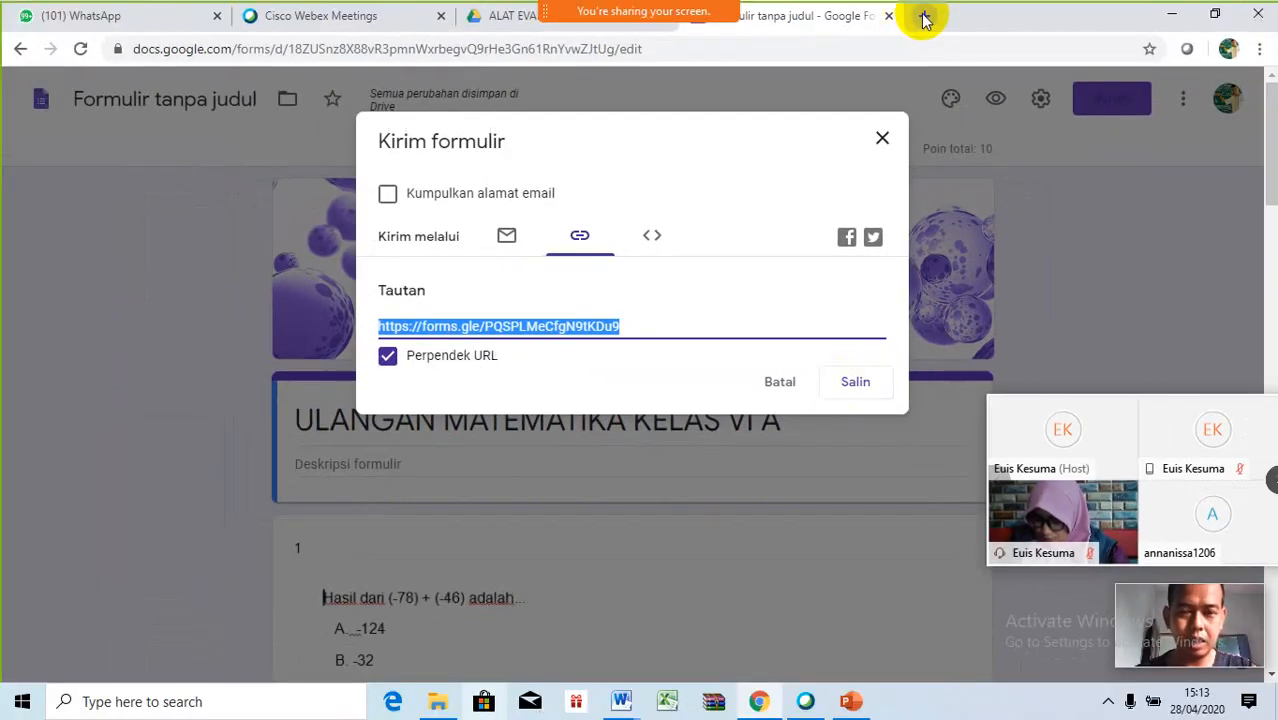
# - Open the copied short form link in a new browser tab
pyautogui.click(922, 17)
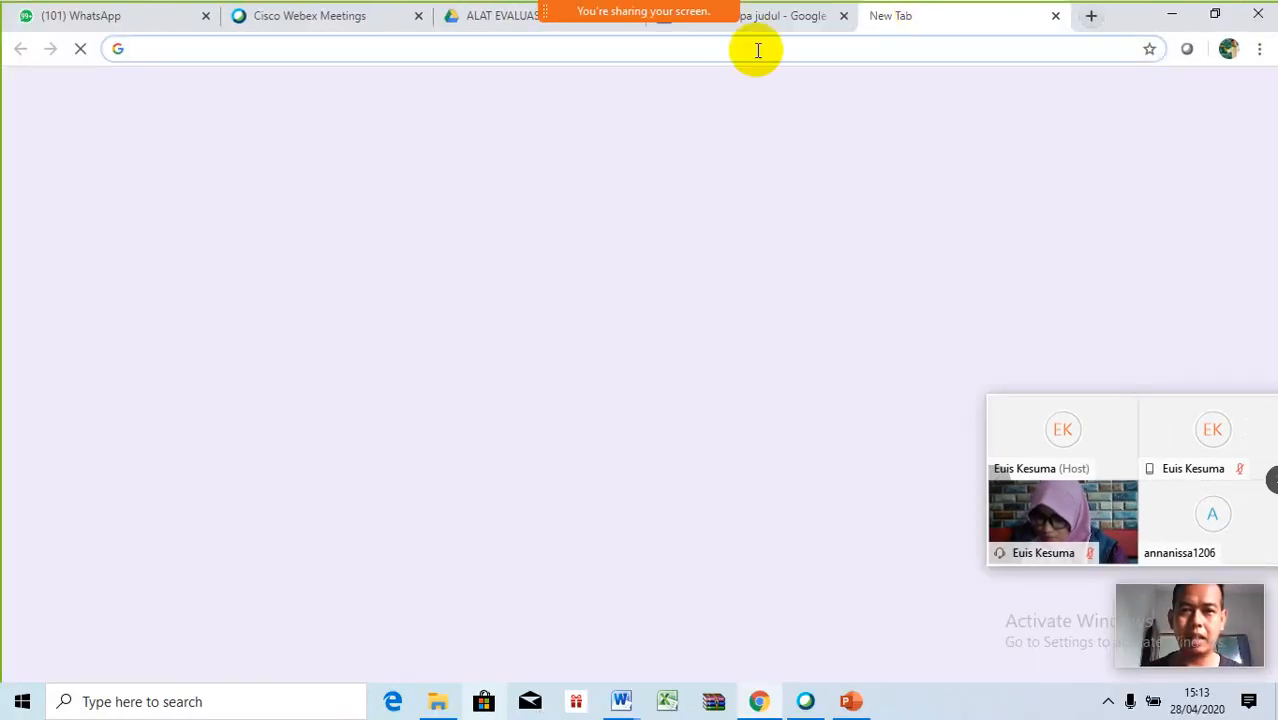
pyautogui.click(758, 50)
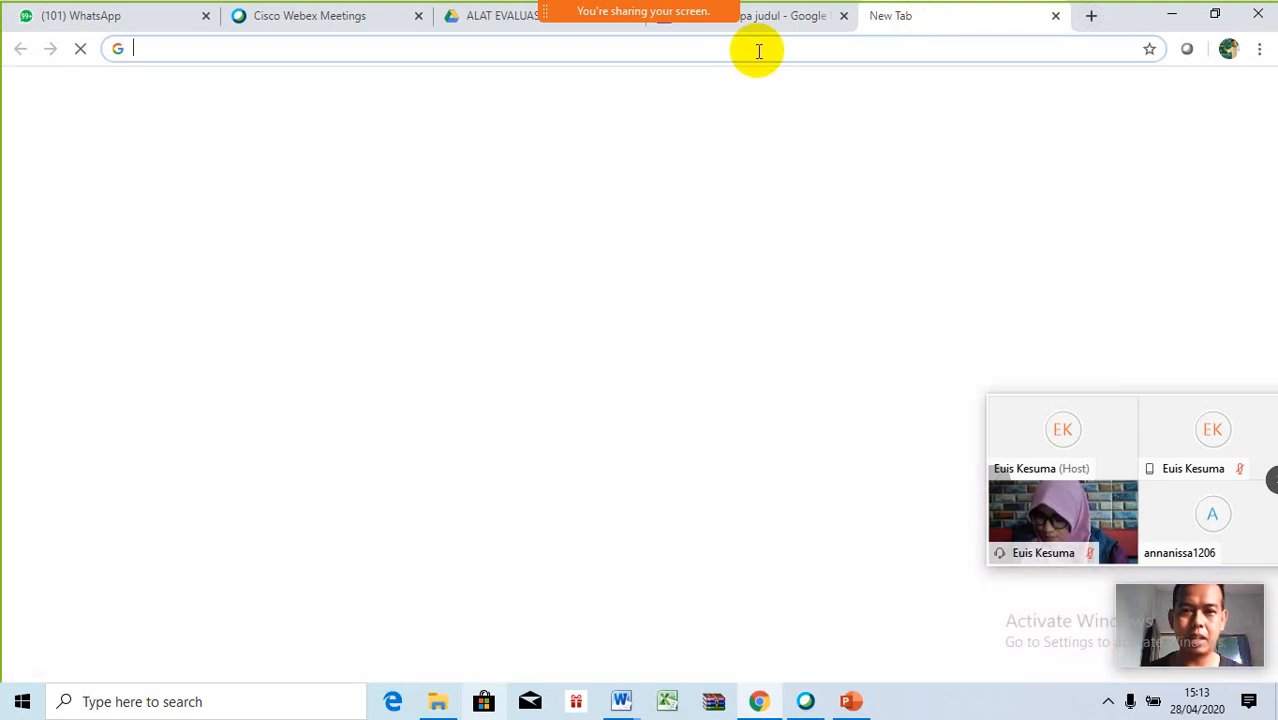
pyautogui.write('https://forms.gle/PQSPLMeCfgN9tKDu9')
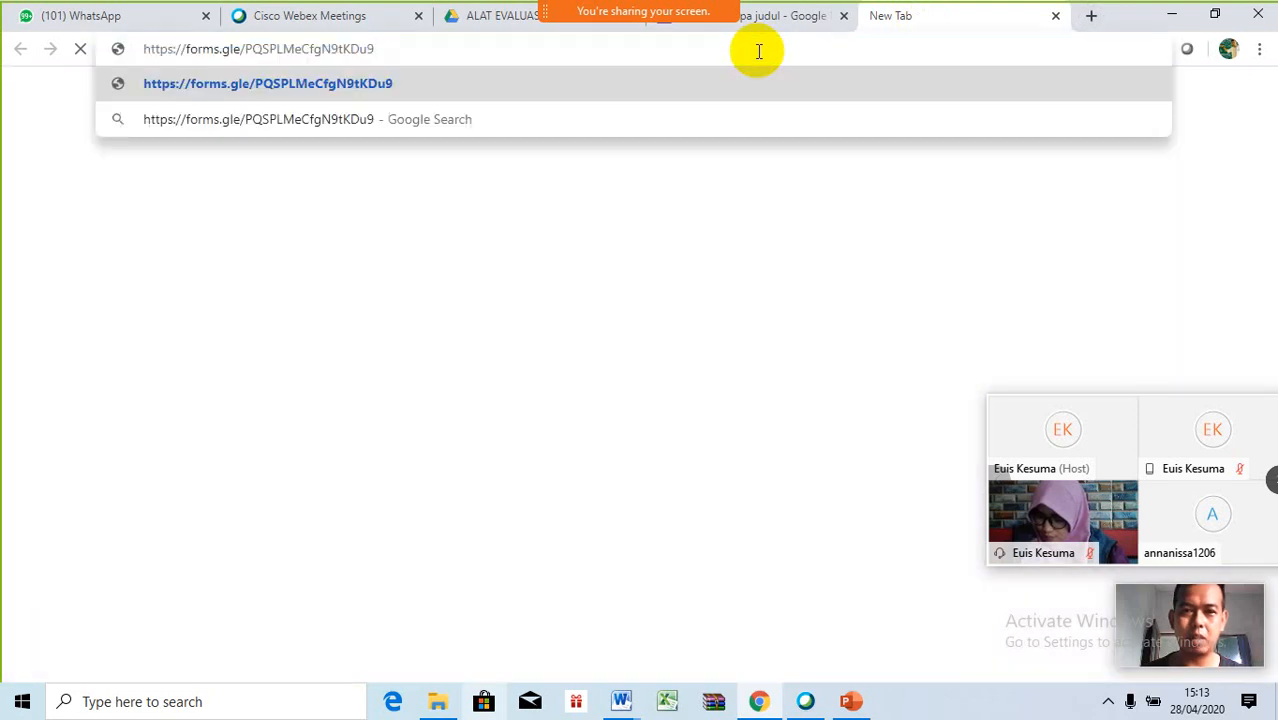
pyautogui.press('Return')
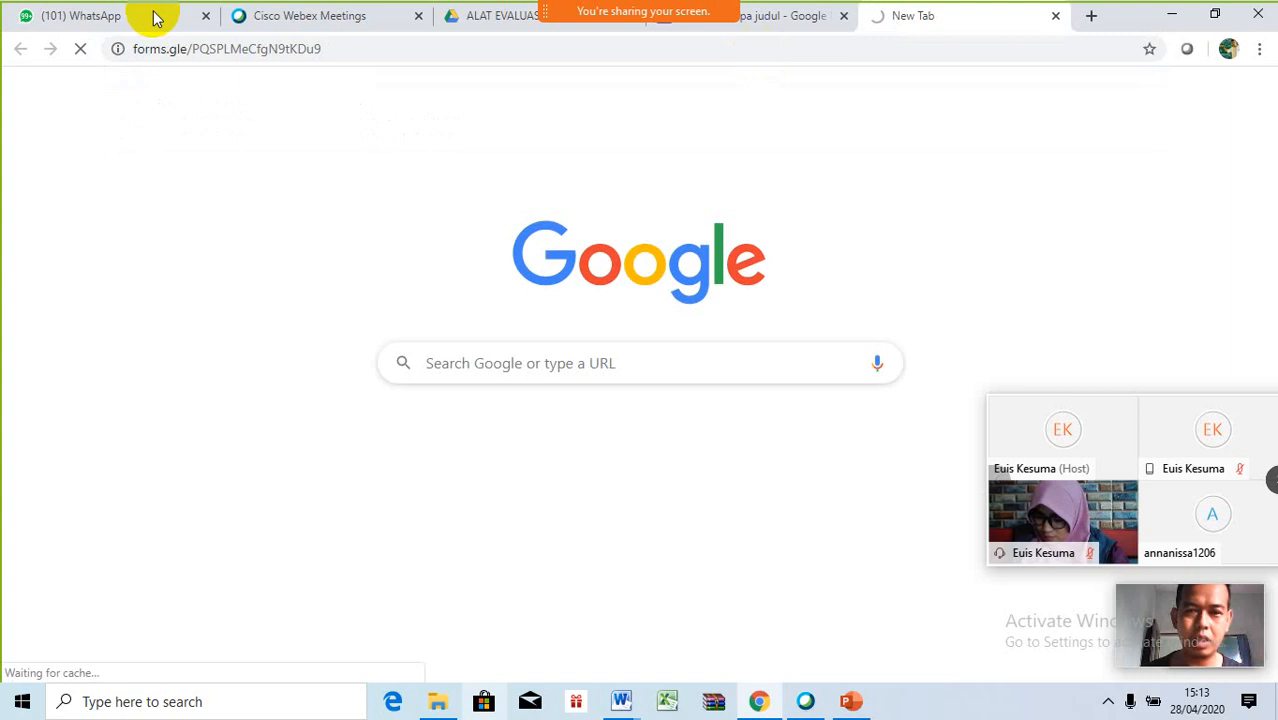
# - Switch to WhatsApp and send the short form link to the group "grup kecil vct"
pyautogui.click(116, 18)
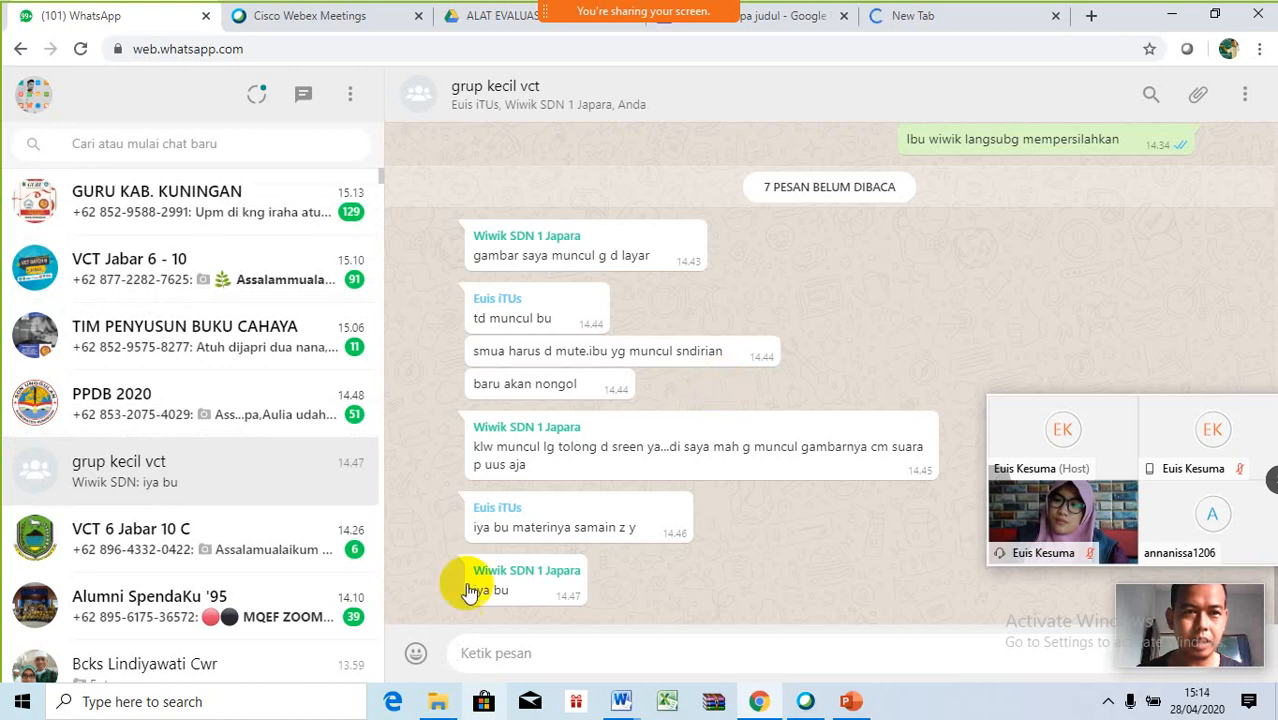
pyautogui.click(201, 484)
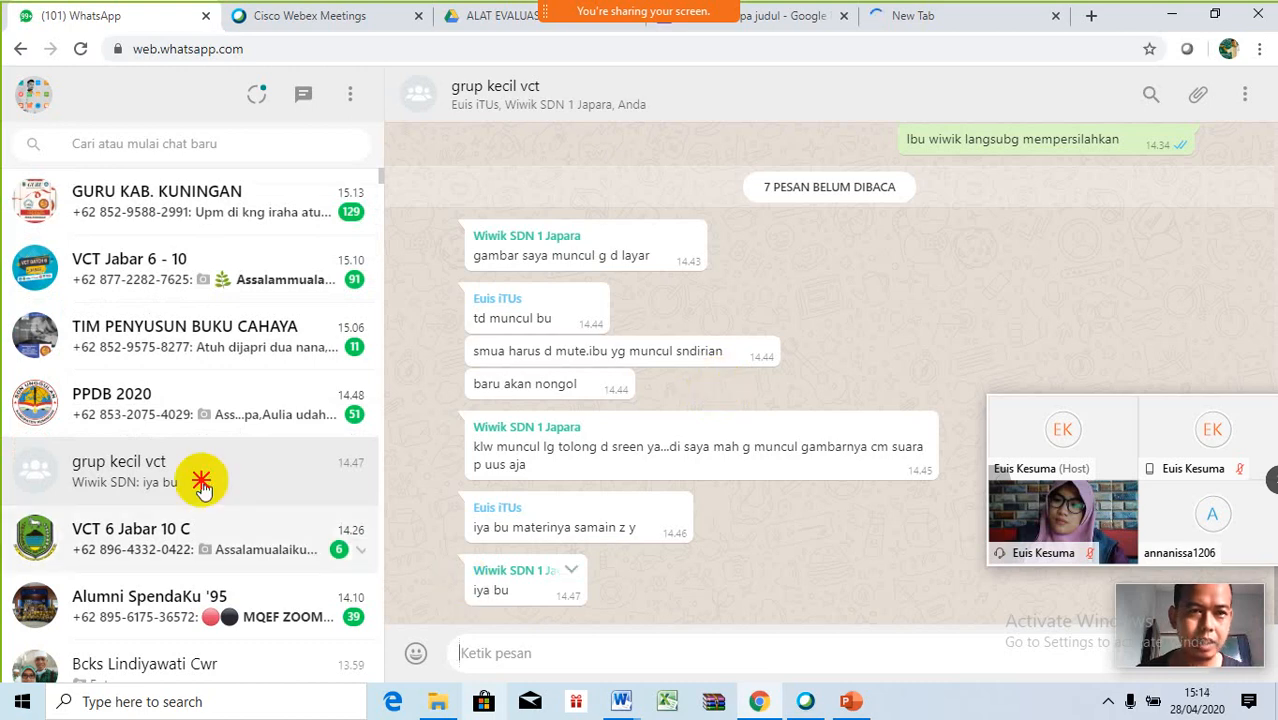
pyautogui.click(538, 652)
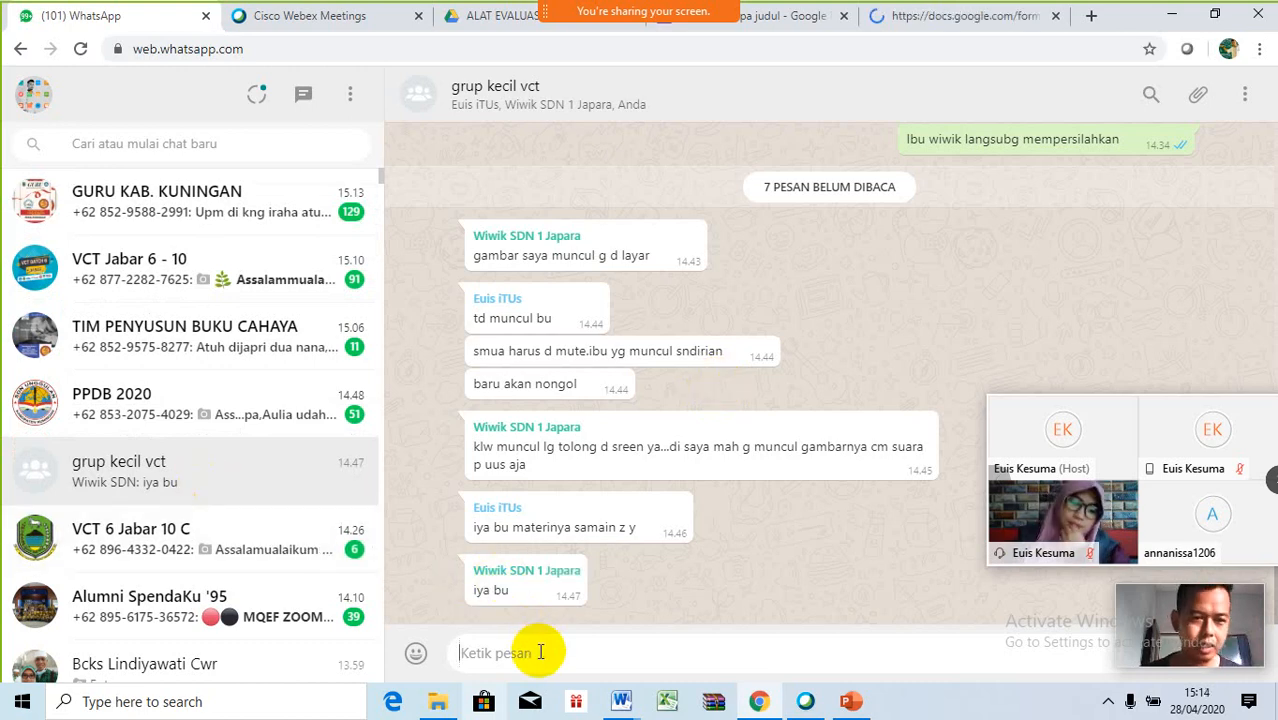
pyautogui.write('https://forms.gle/PQSPLMeCfgN9tKDu9')
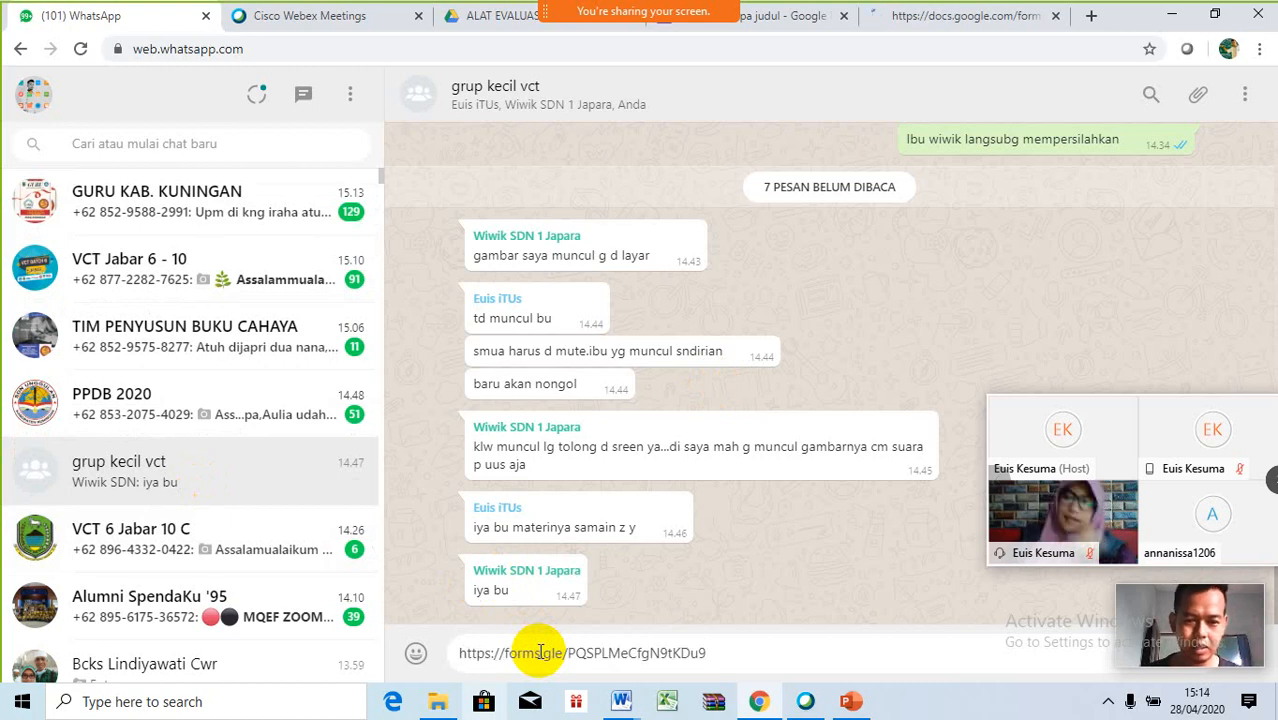
pyautogui.press('Return')
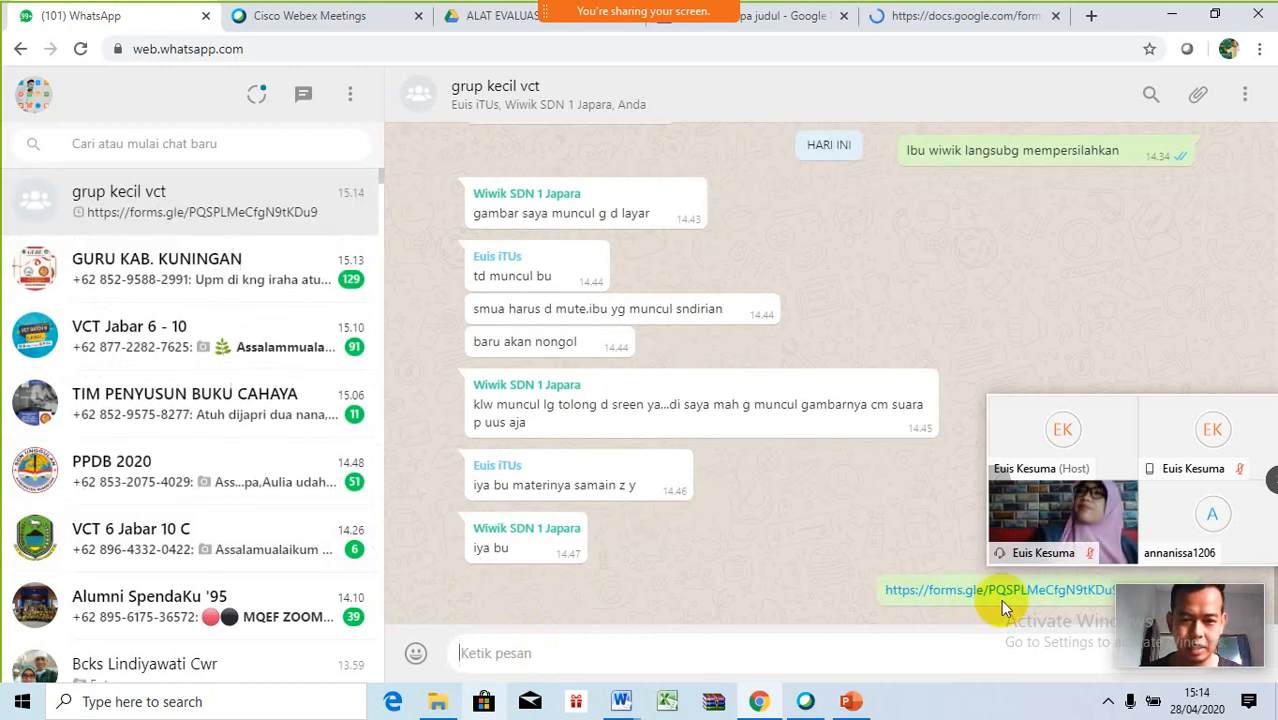
# - Look through the form opened from its short link, and close the send dialog in the form editor
pyautogui.click(1036, 15)
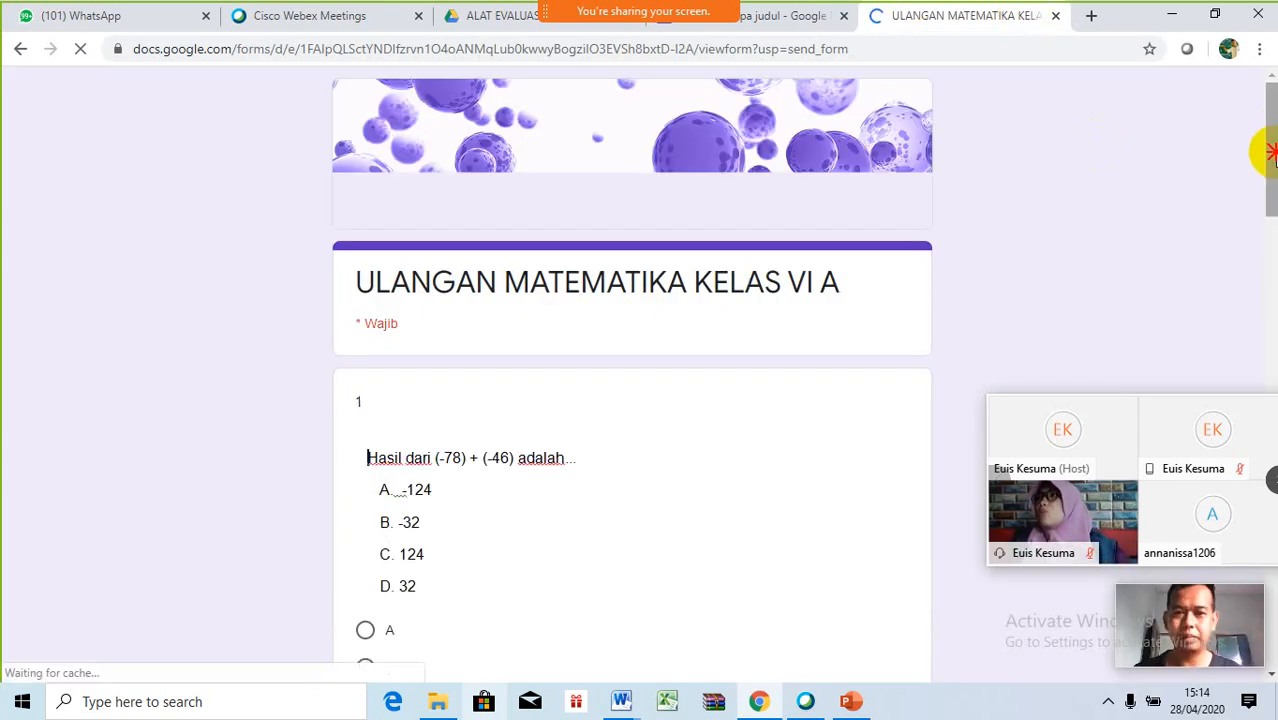
pyautogui.moveTo(1273, 153); pyautogui.dragTo(1272, 230)
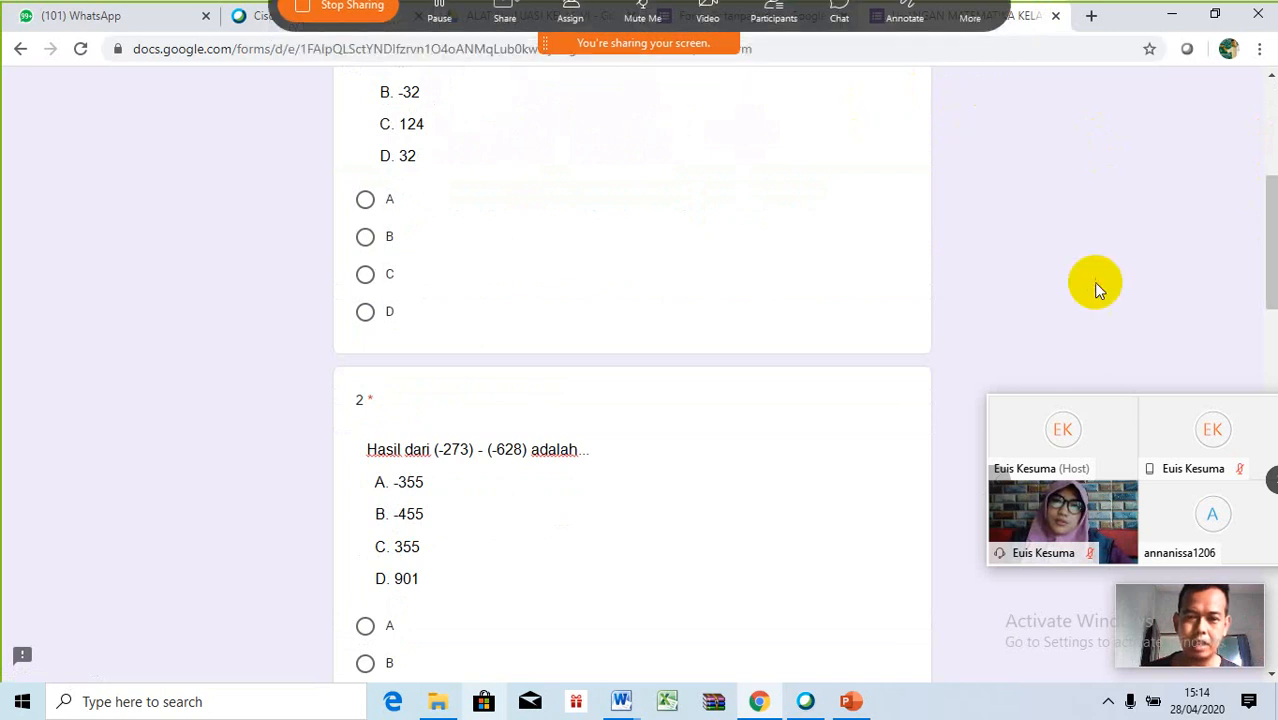
pyautogui.click(797, 16)
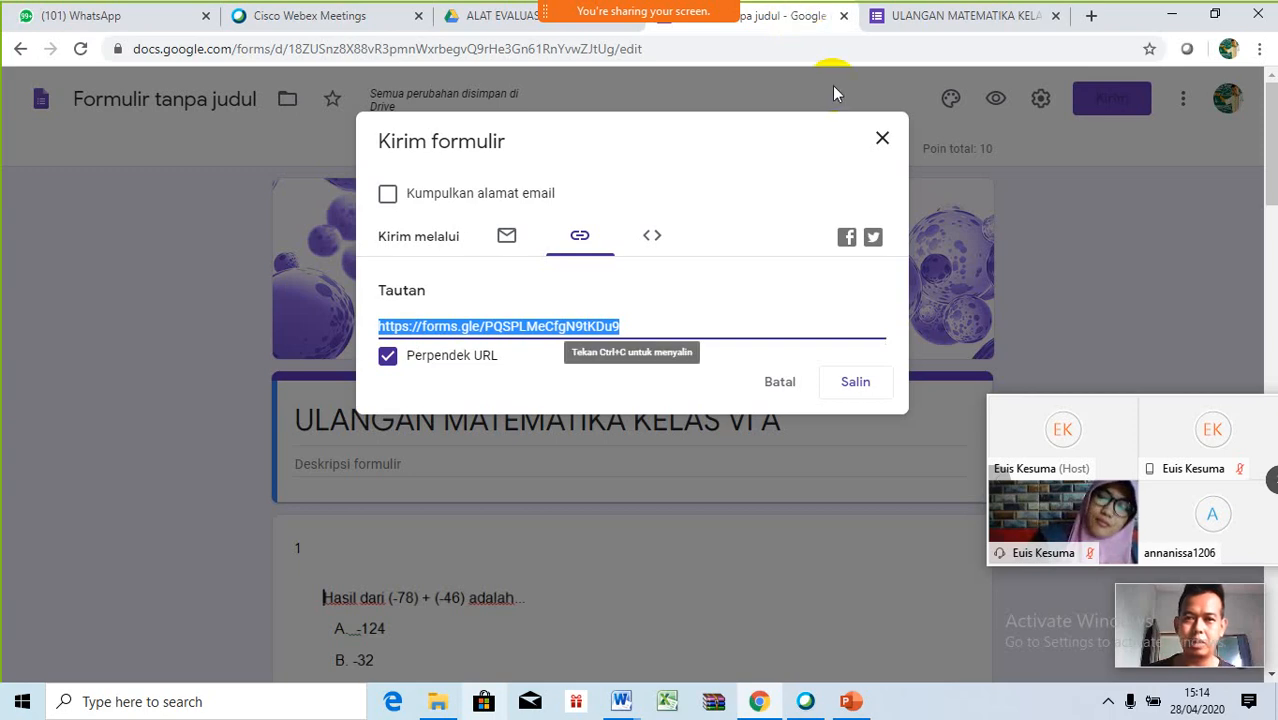
pyautogui.click(883, 137)
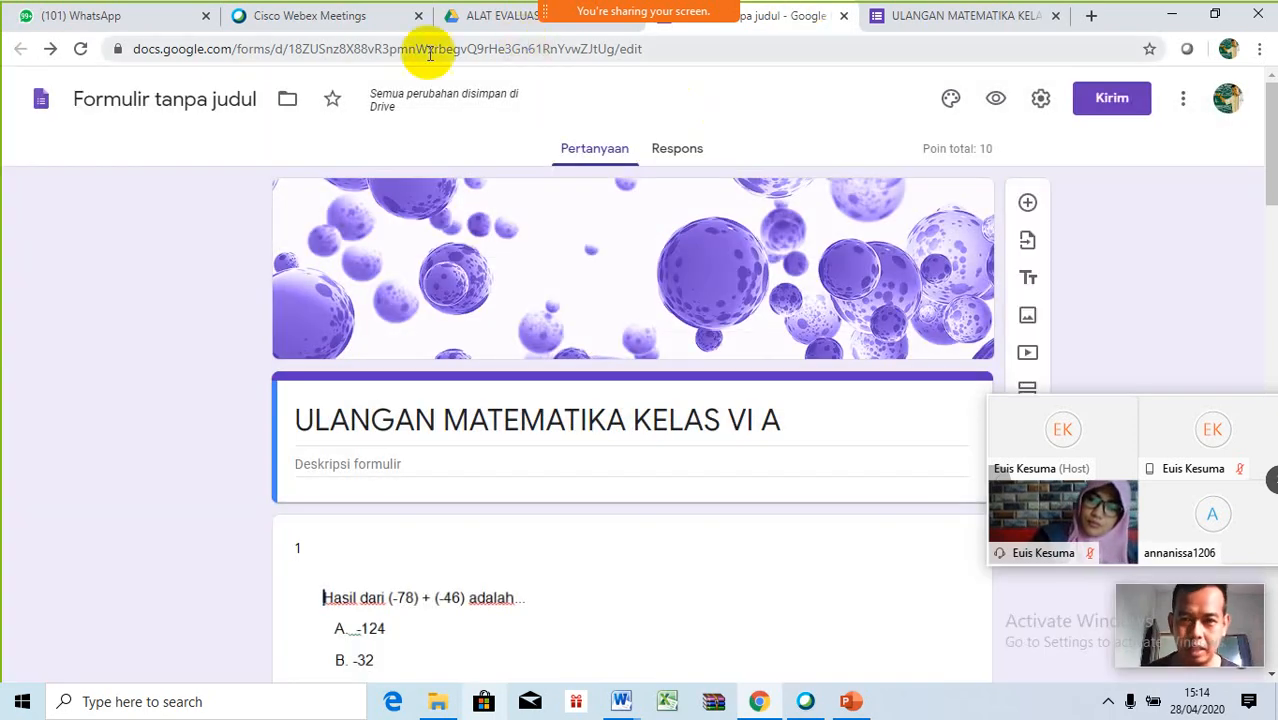
# - Check the sent link in WhatsApp, the live form and the ALAT EVALUASI KELAS VI folder in Drive, and switch to PowerPoint
pyautogui.click(153, 22)
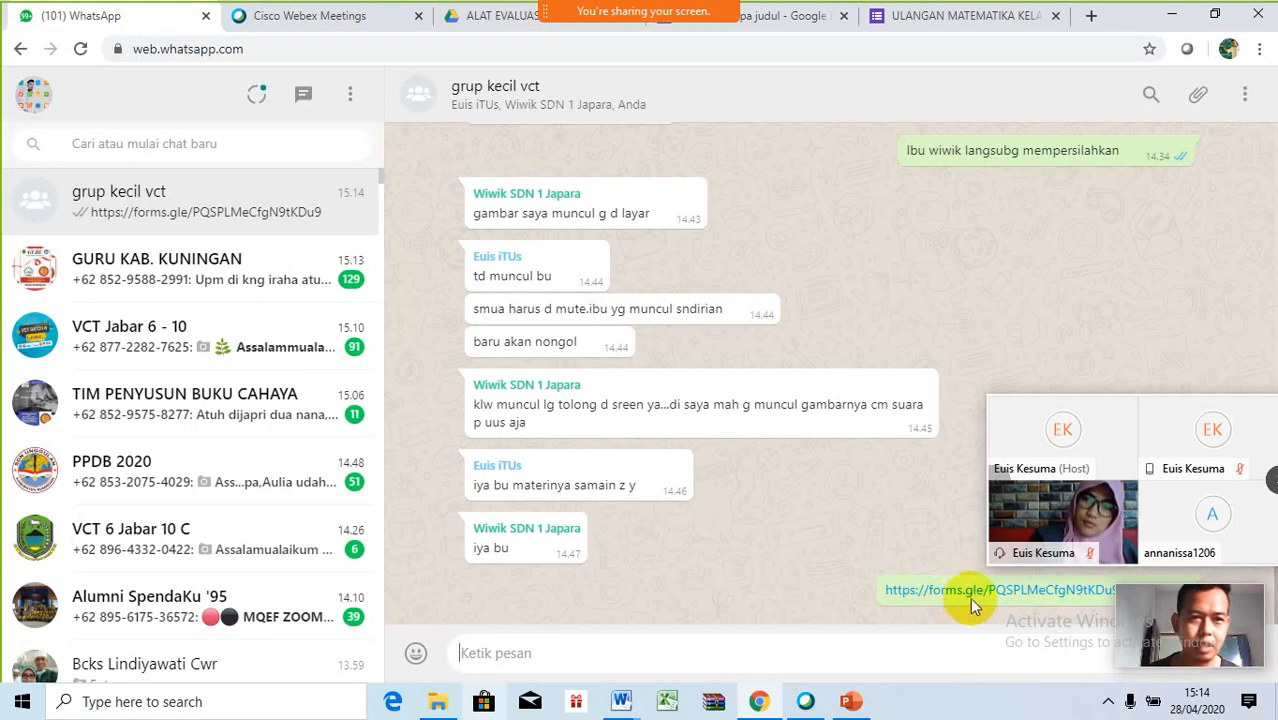
pyautogui.click(885, 18)
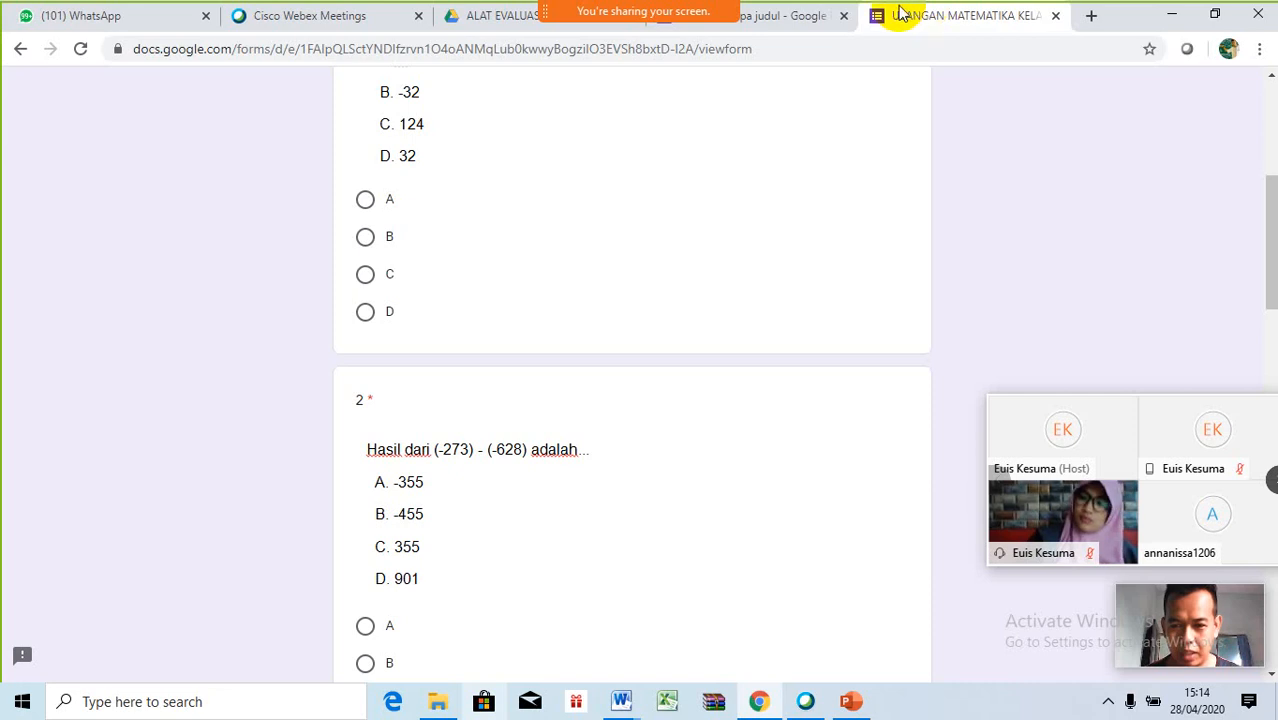
pyautogui.click(796, 20)
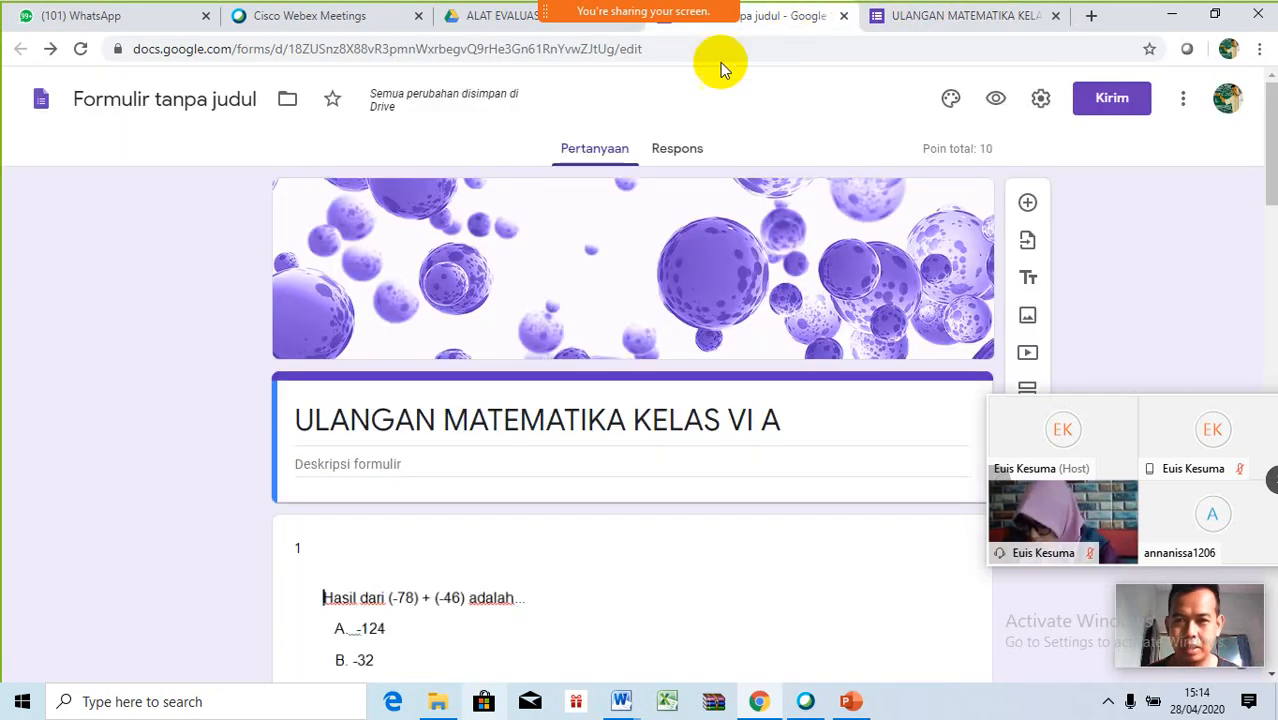
pyautogui.click(500, 22)
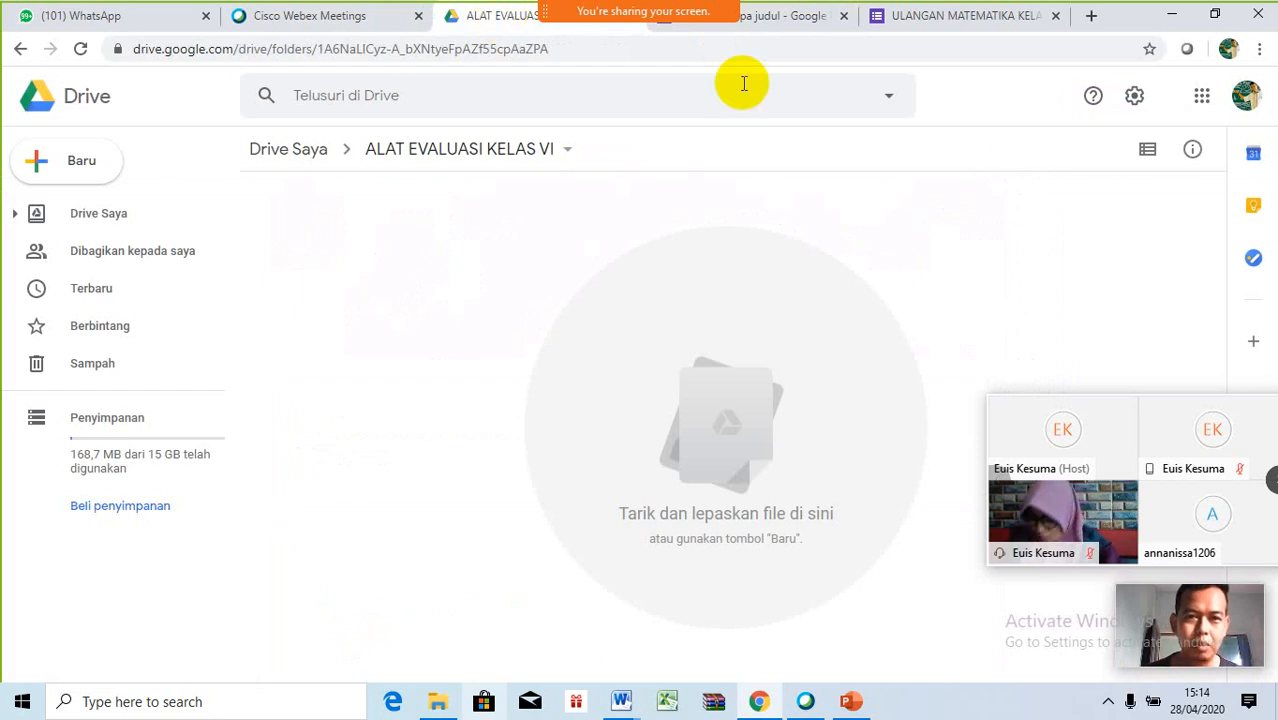
pyautogui.click(850, 702)
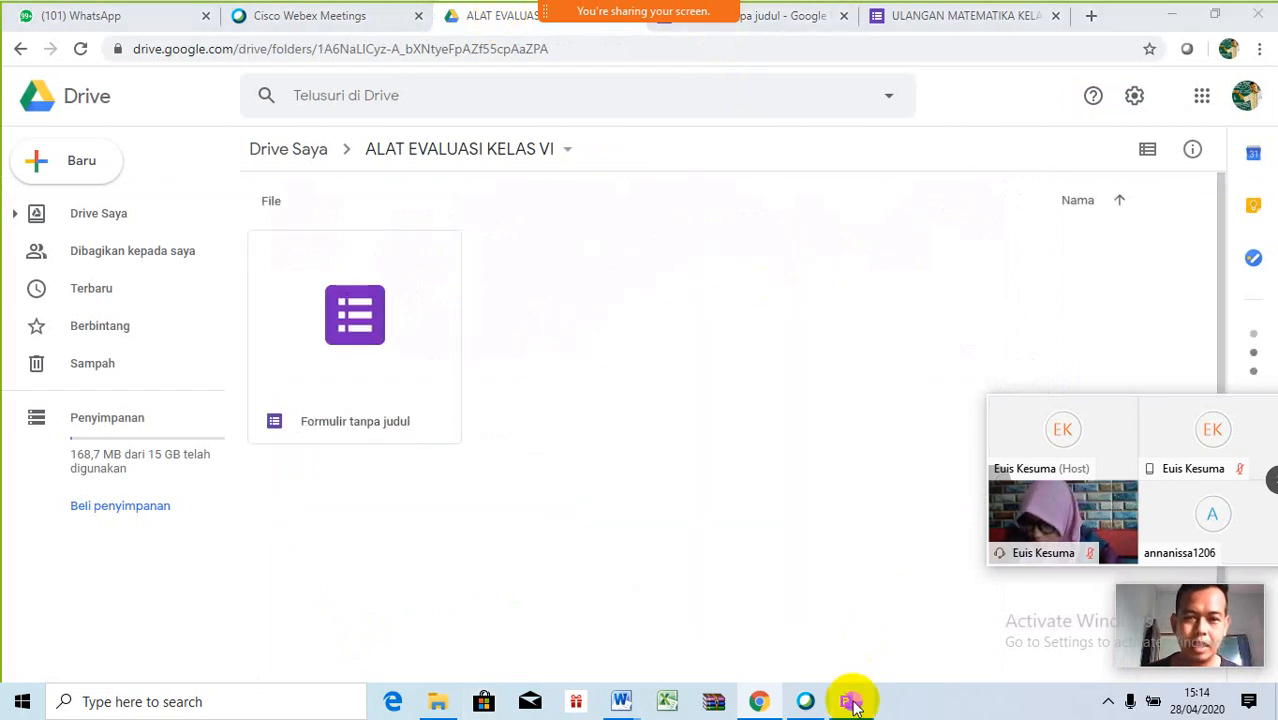